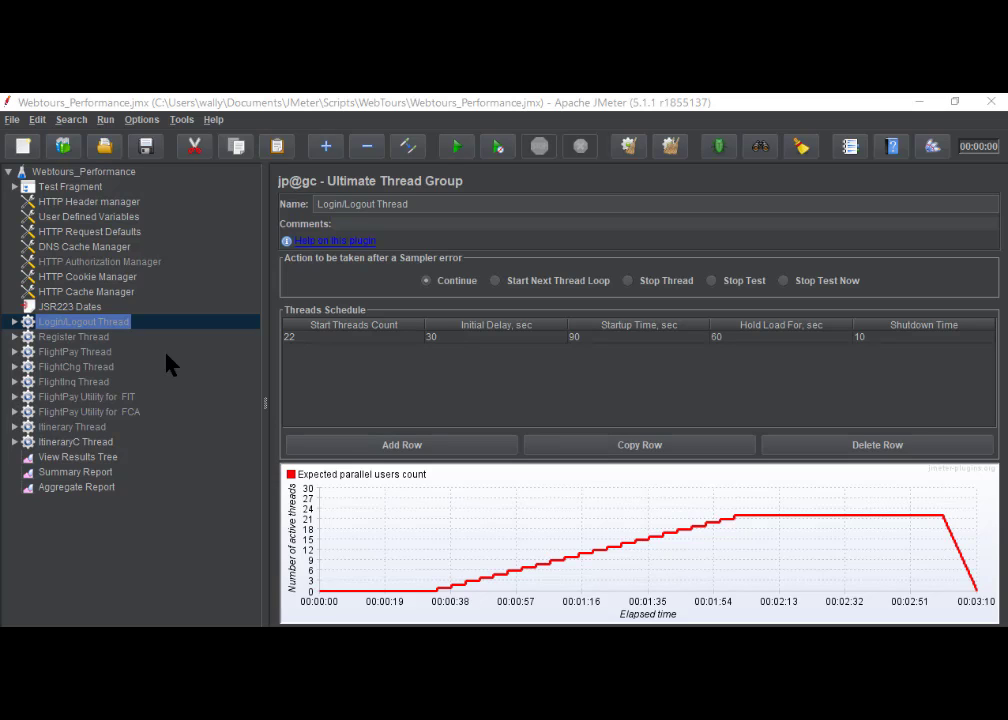
Step: Set the pause duration of the Think Time action in the Login/Logout Thread to 3000 milliseconds
{"action": "left_click", "coordinate": [14, 322]}
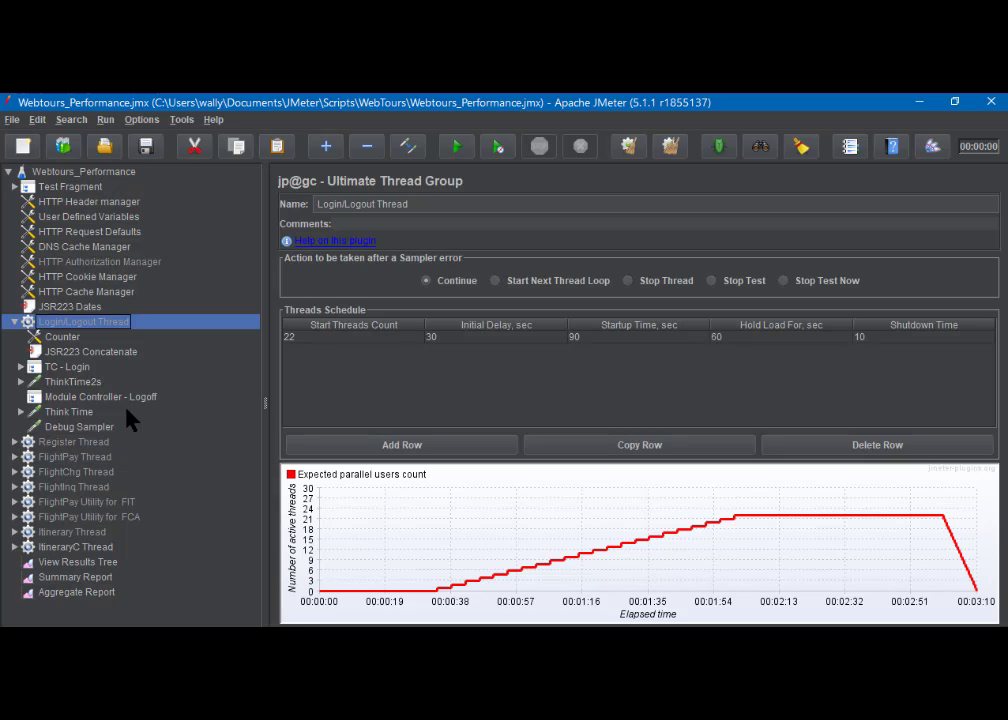
{"action": "left_click", "coordinate": [66, 385]}
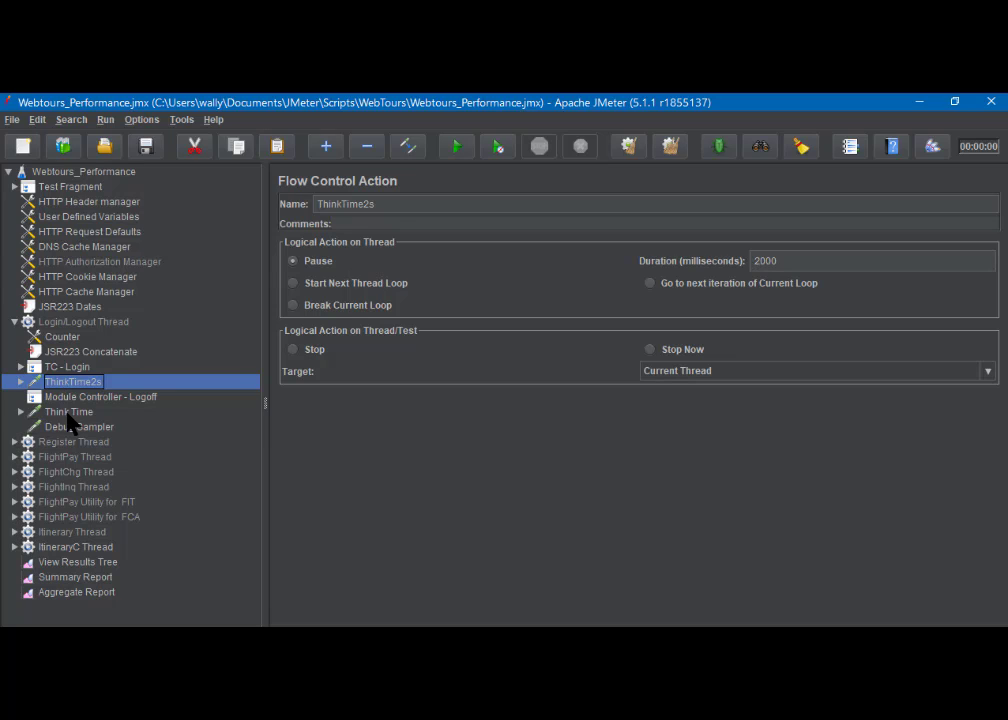
{"action": "left_click", "coordinate": [67, 416]}
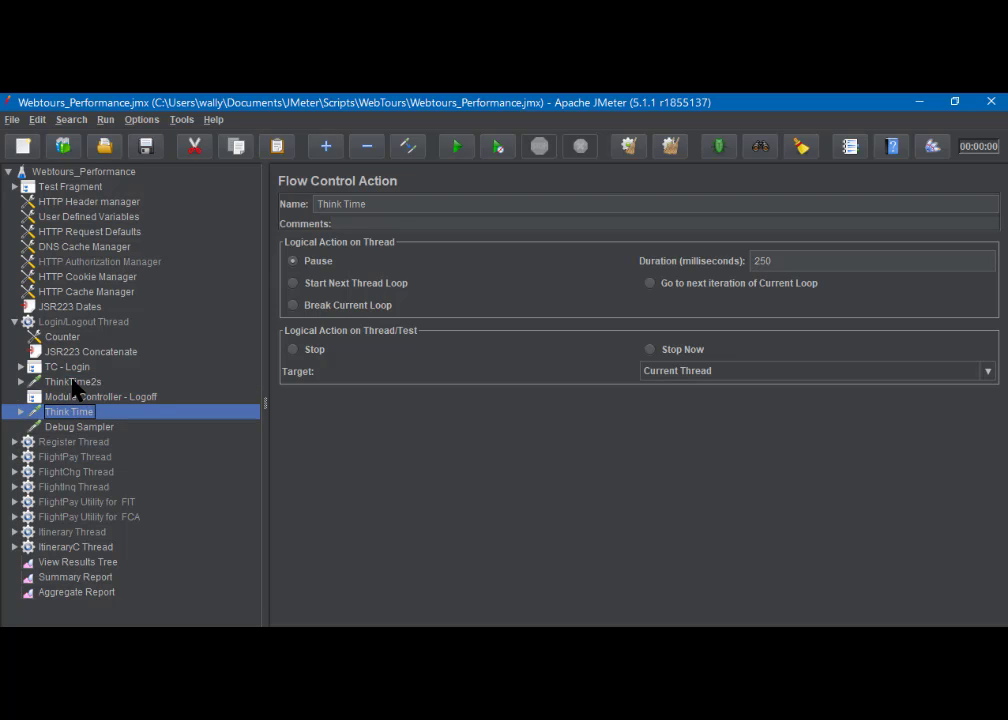
{"action": "left_click", "coordinate": [72, 383]}
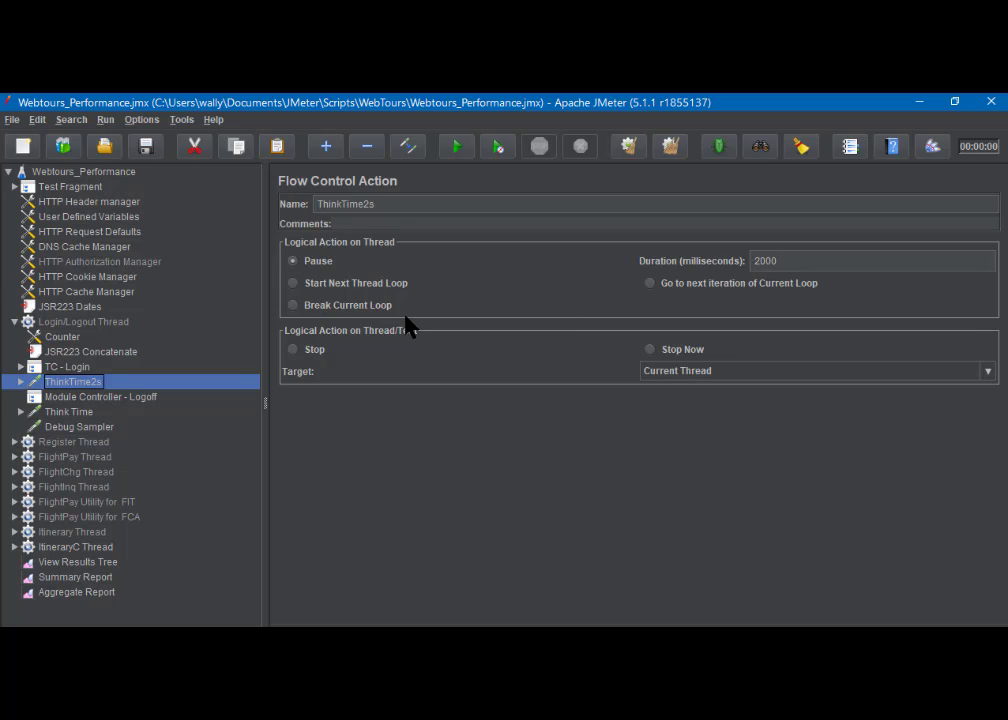
{"action": "left_click", "coordinate": [68, 413]}
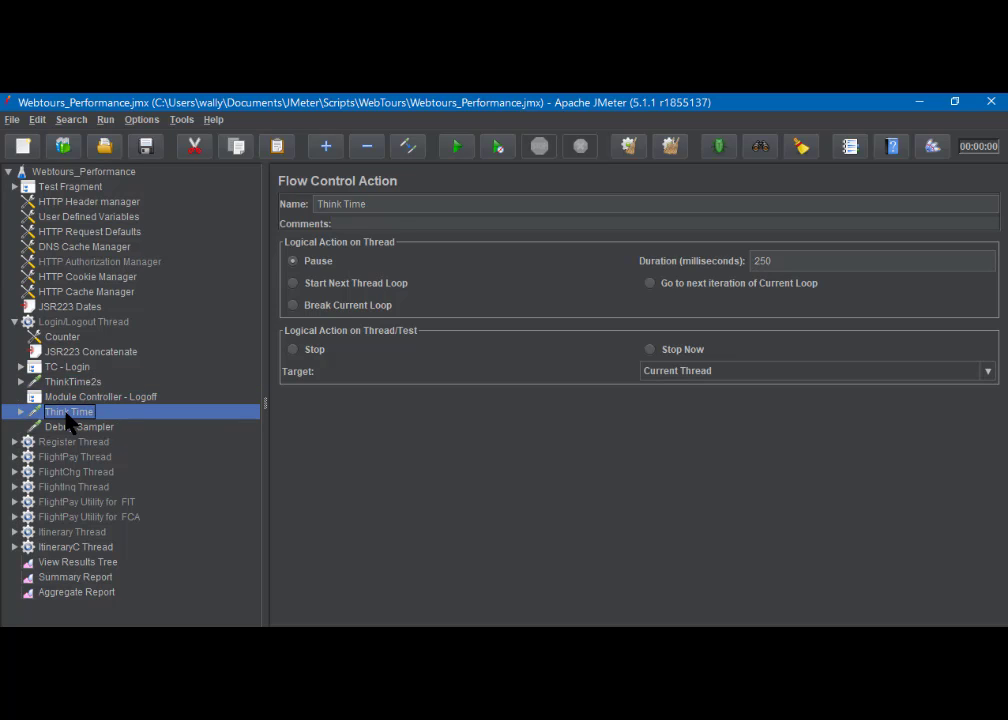
{"action": "double_click", "coordinate": [786, 260]}
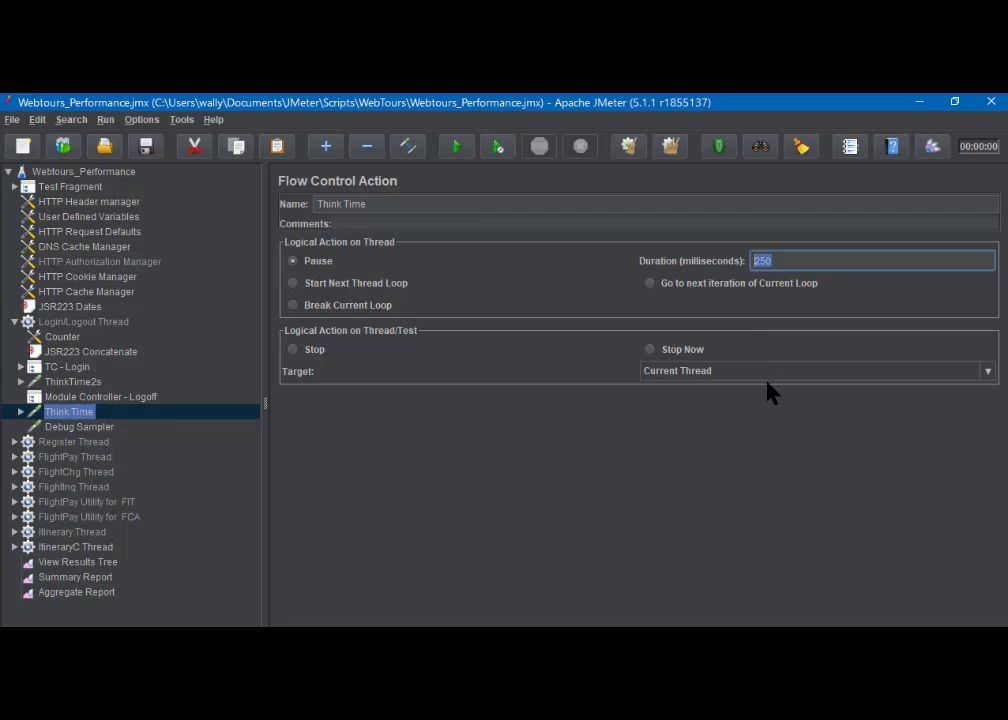
{"action": "type", "text": "3000"}
{"action": "left_click", "coordinate": [69, 428]}
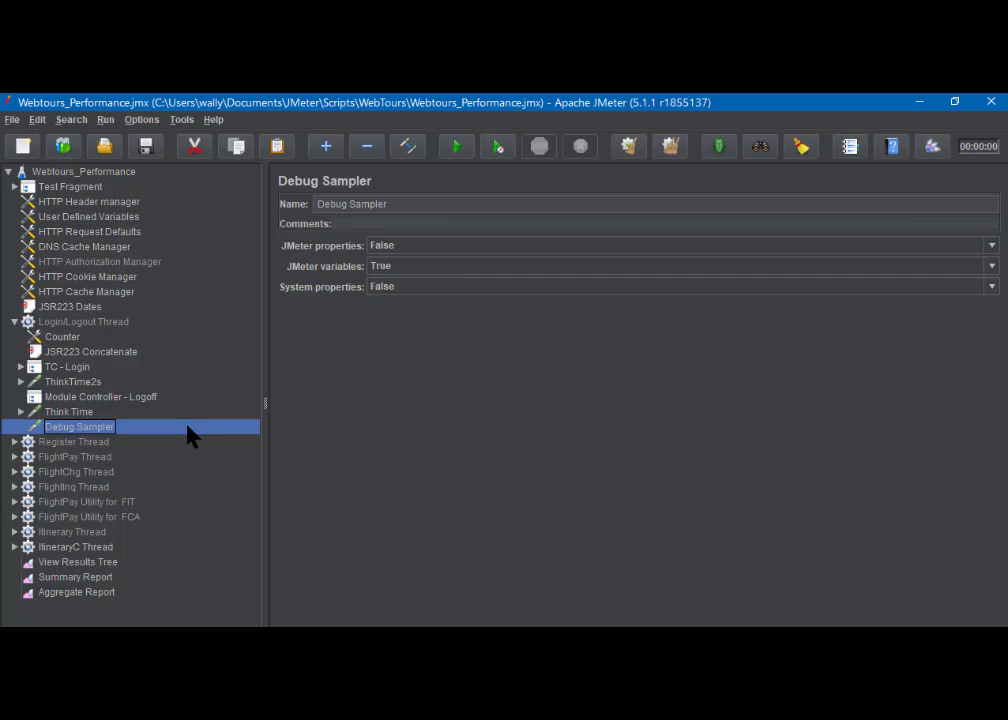
{"action": "left_click", "coordinate": [14, 322]}
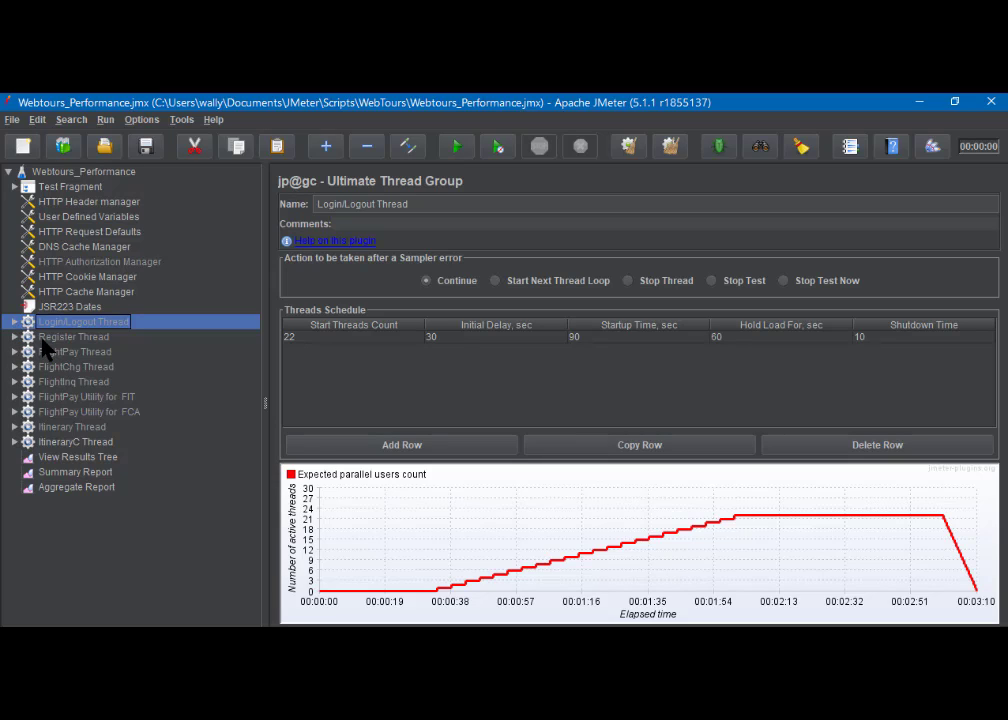
Step: Examine the TC - Register transaction controller in the Register Thread and the parameters of its HTTP requests
{"action": "left_click", "coordinate": [14, 337]}
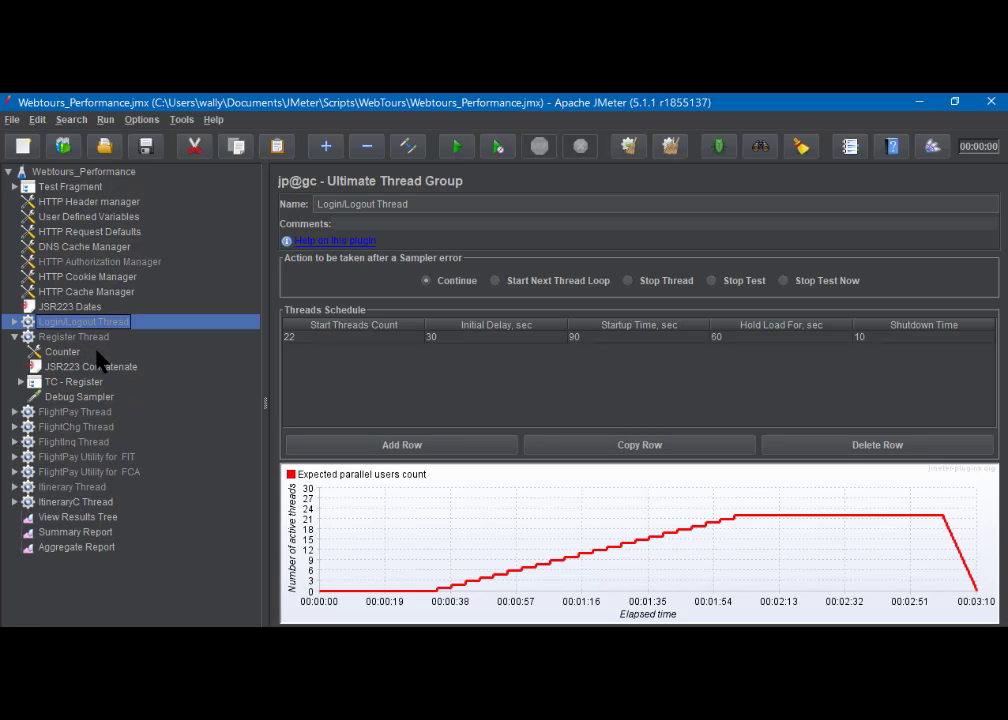
{"action": "left_click", "coordinate": [20, 381]}
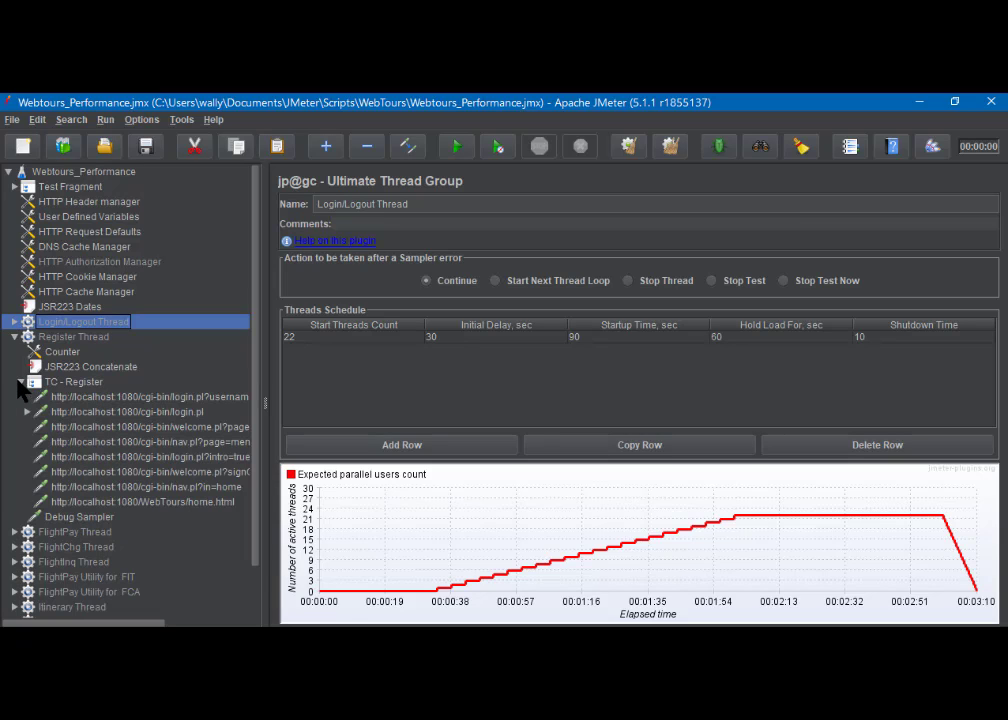
{"action": "left_click", "coordinate": [82, 386]}
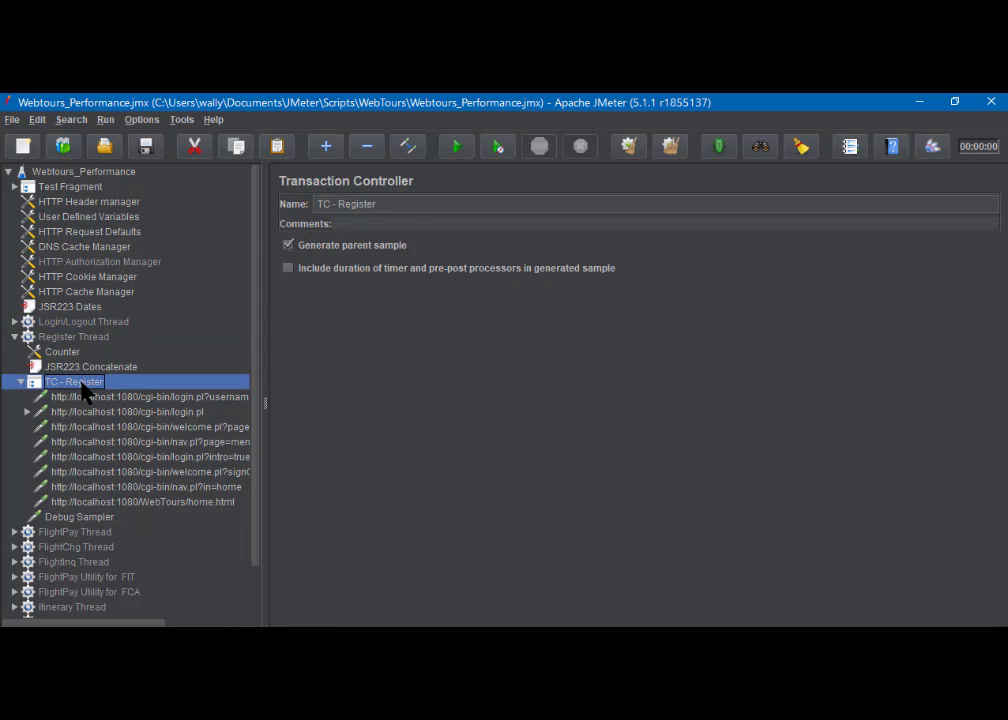
{"action": "left_click", "coordinate": [158, 400]}
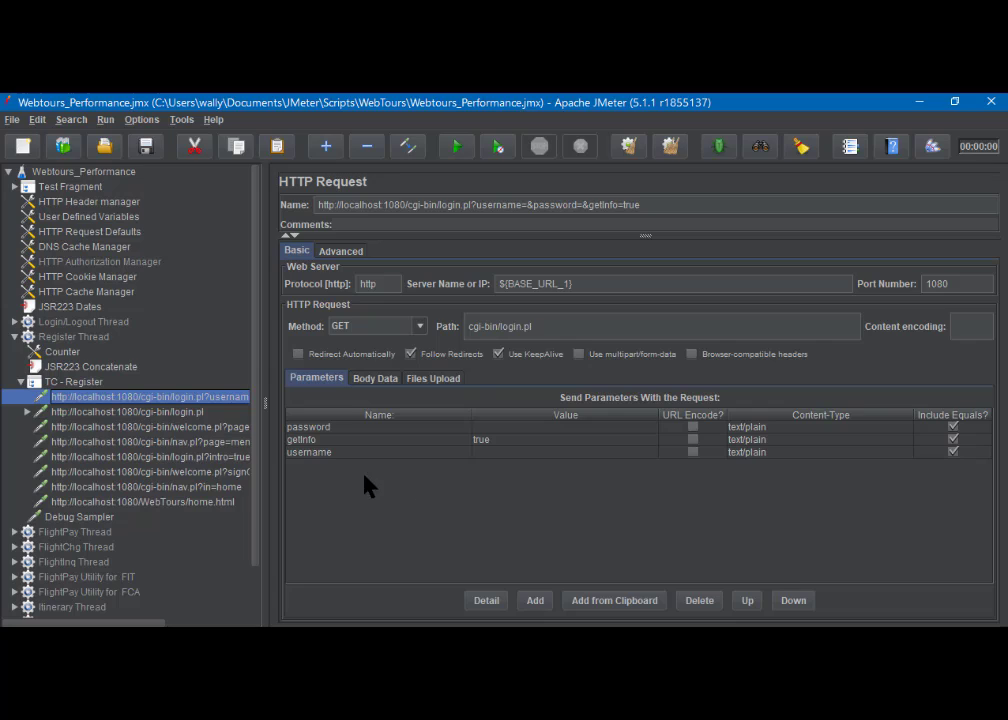
{"action": "left_click", "coordinate": [130, 412]}
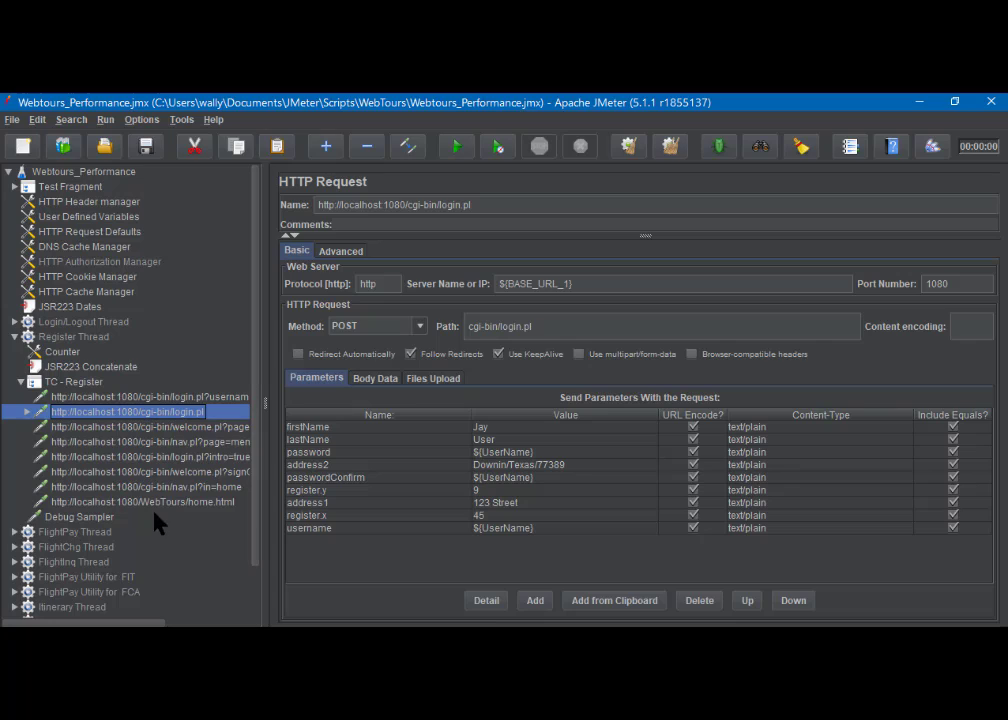
{"action": "left_click", "coordinate": [142, 428]}
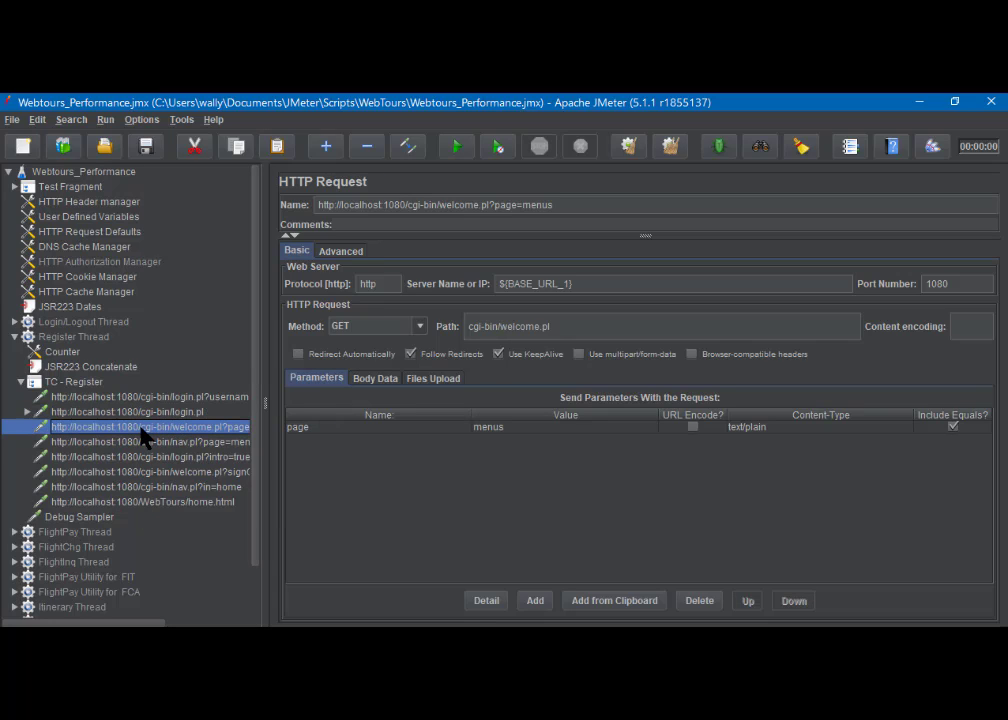
{"action": "left_click", "coordinate": [142, 446]}
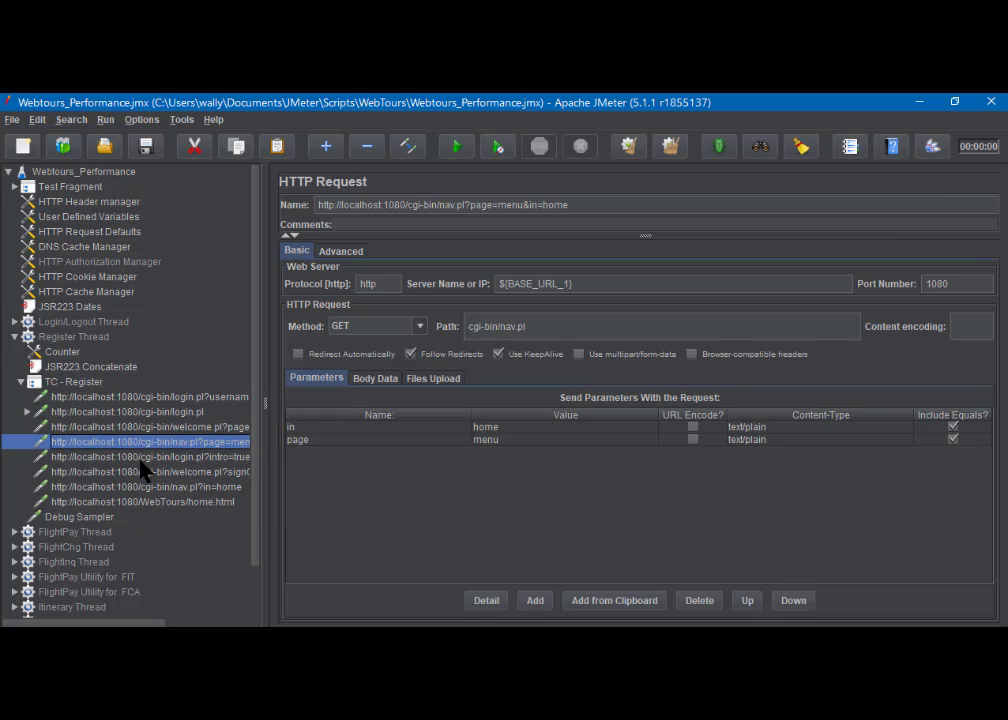
{"action": "left_click", "coordinate": [143, 457]}
{"action": "left_click", "coordinate": [145, 472]}
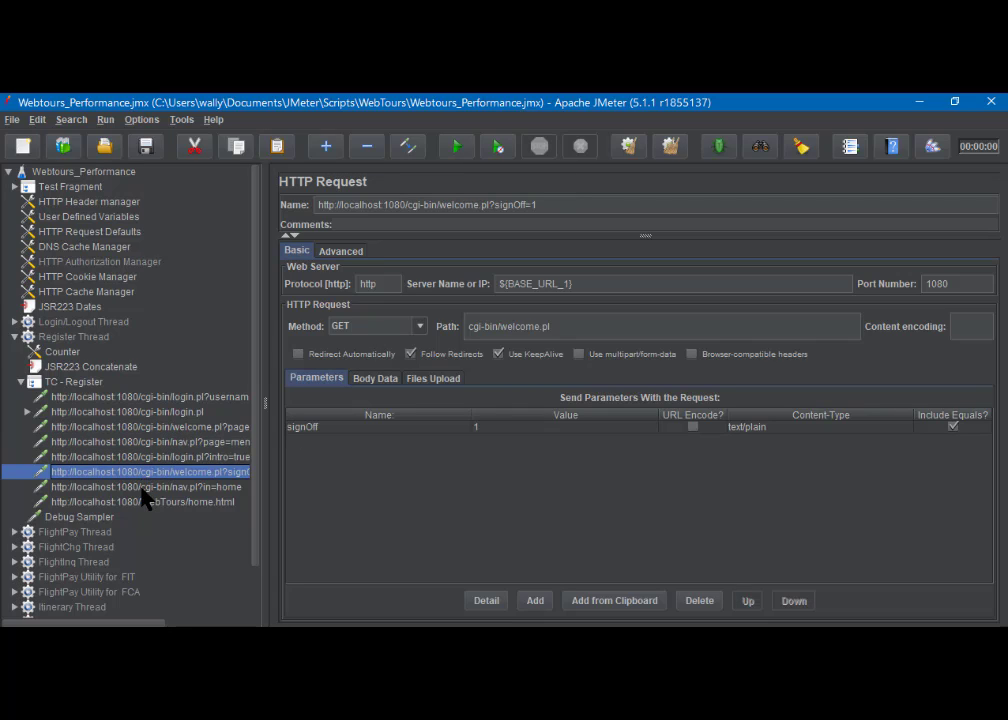
{"action": "left_click", "coordinate": [142, 488]}
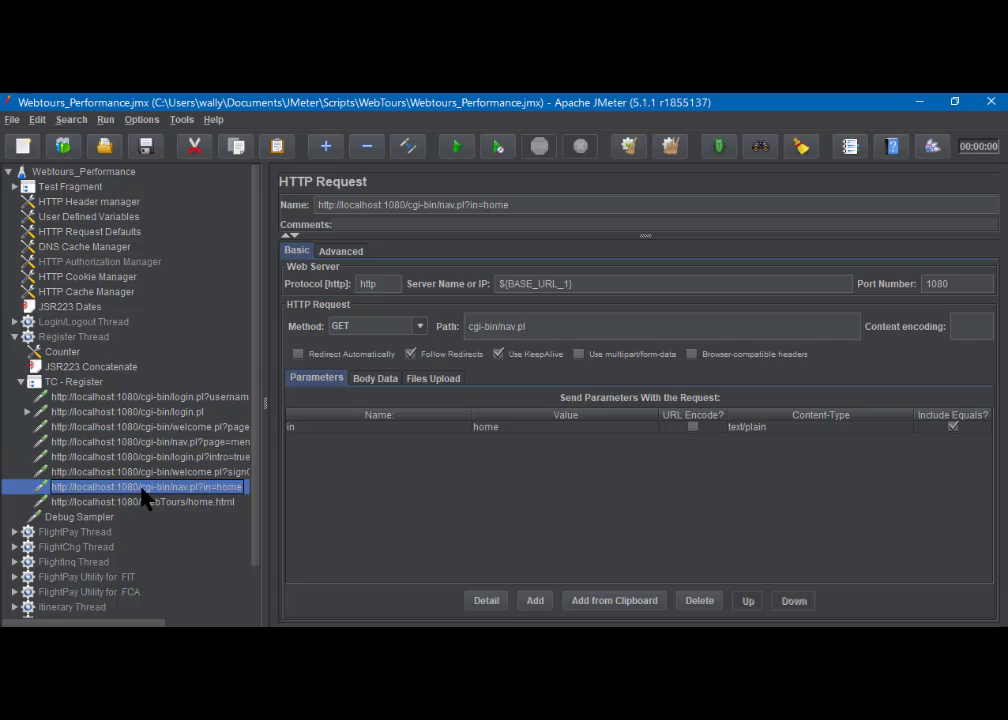
{"action": "left_click", "coordinate": [143, 503]}
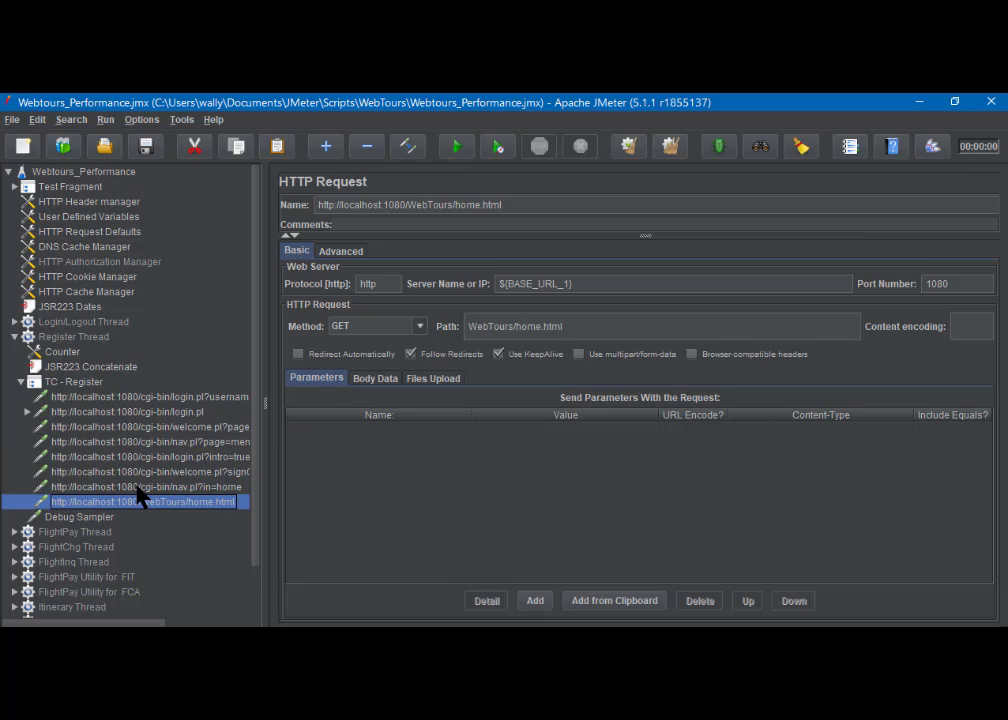
{"action": "left_click", "coordinate": [140, 490]}
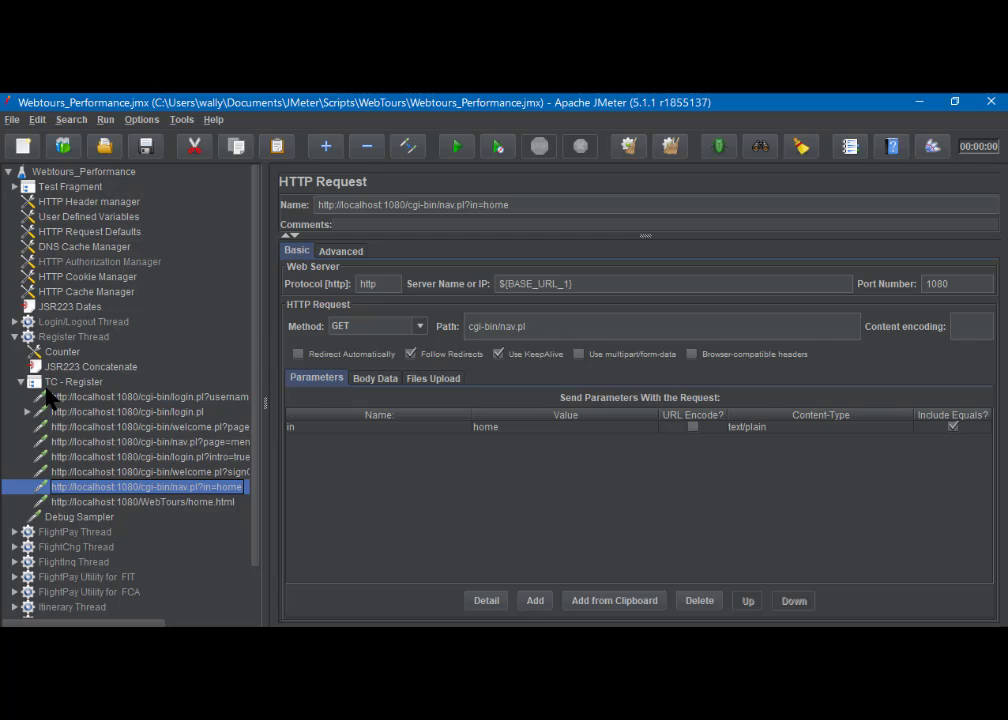
{"action": "left_click", "coordinate": [15, 337]}
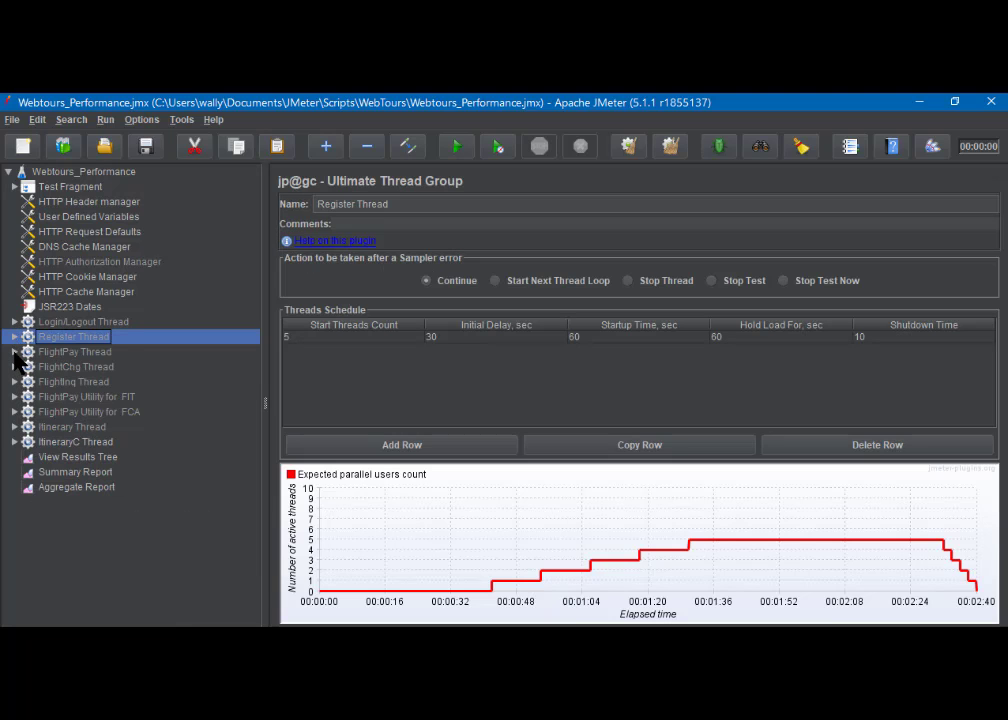
Step: Point the LoginA module controller in the FlightPay Thread's TC - Login to LoginA Process in the Test Fragment
{"action": "left_click", "coordinate": [15, 352]}
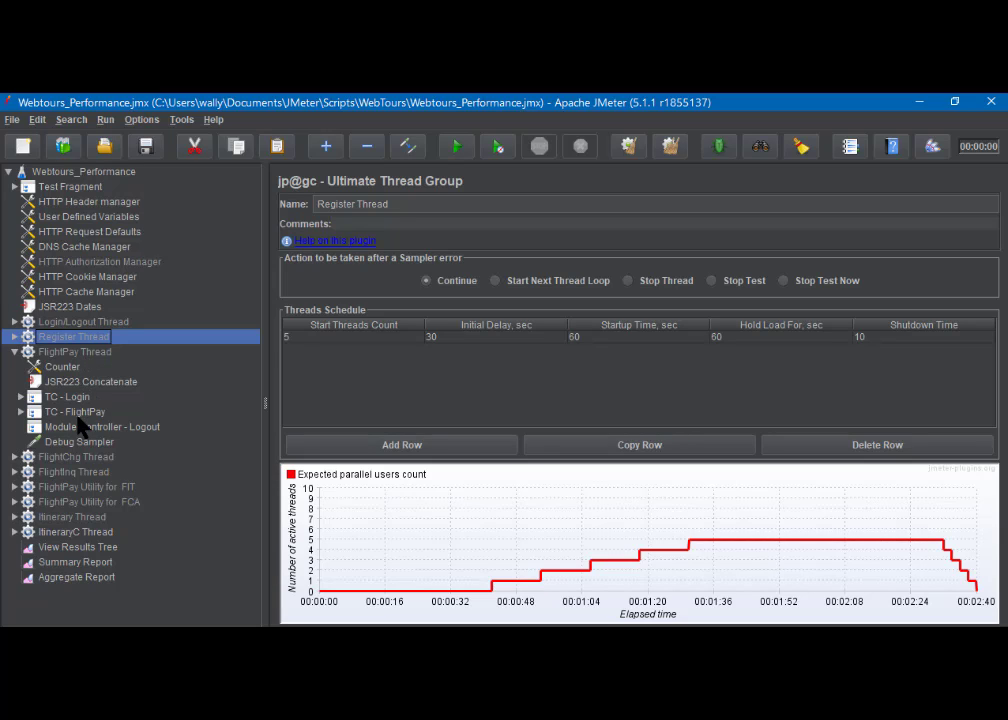
{"action": "left_click", "coordinate": [21, 397]}
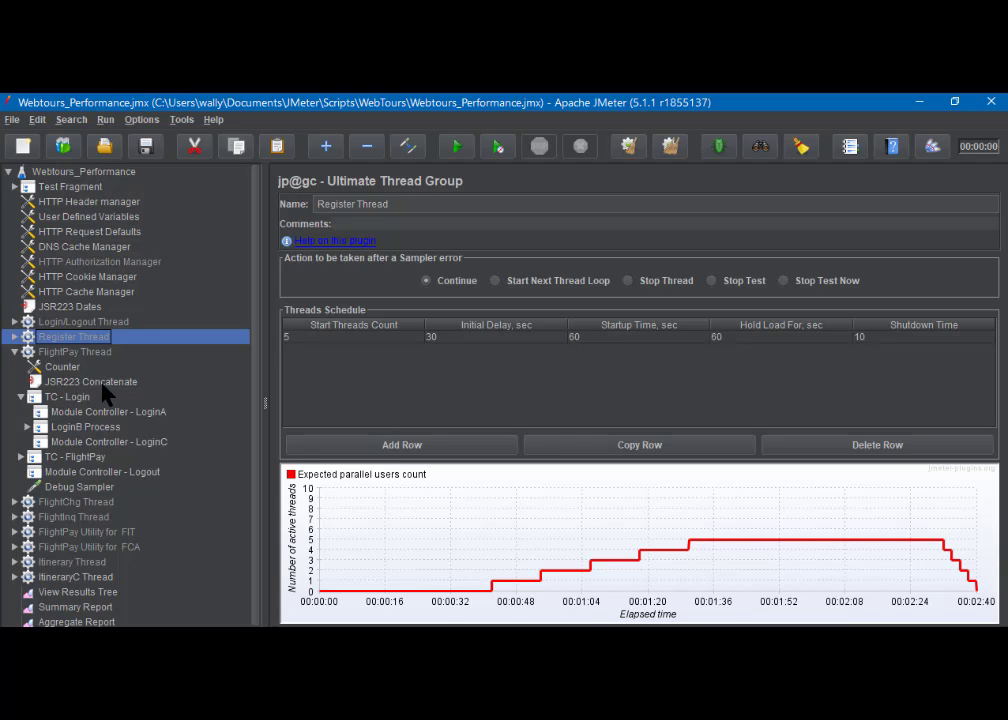
{"action": "left_click", "coordinate": [75, 382]}
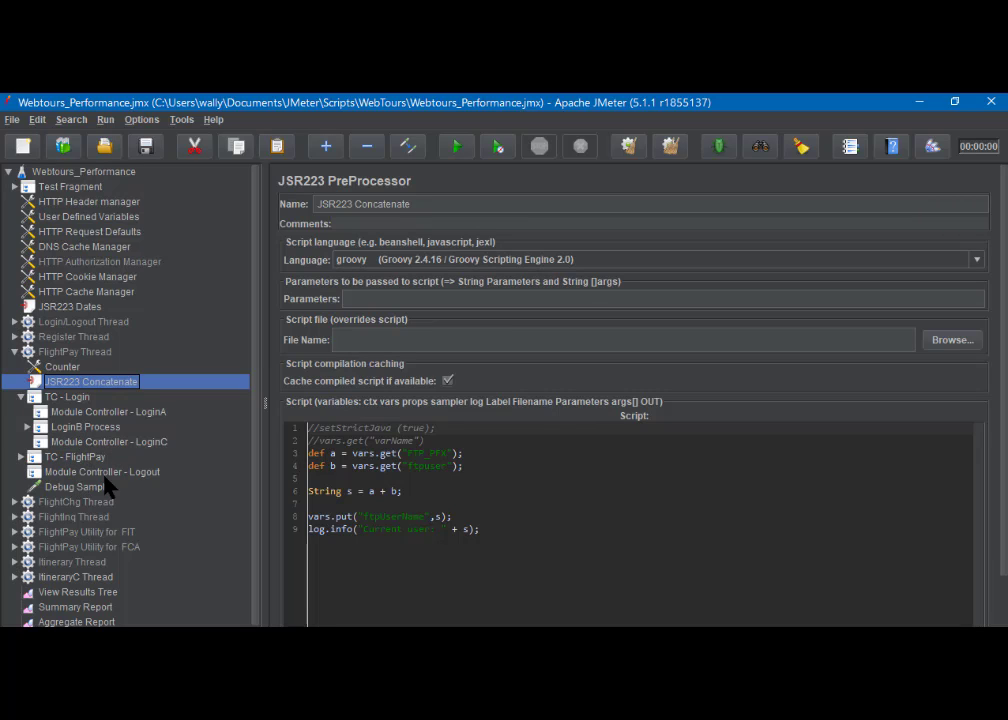
{"action": "left_click", "coordinate": [79, 415]}
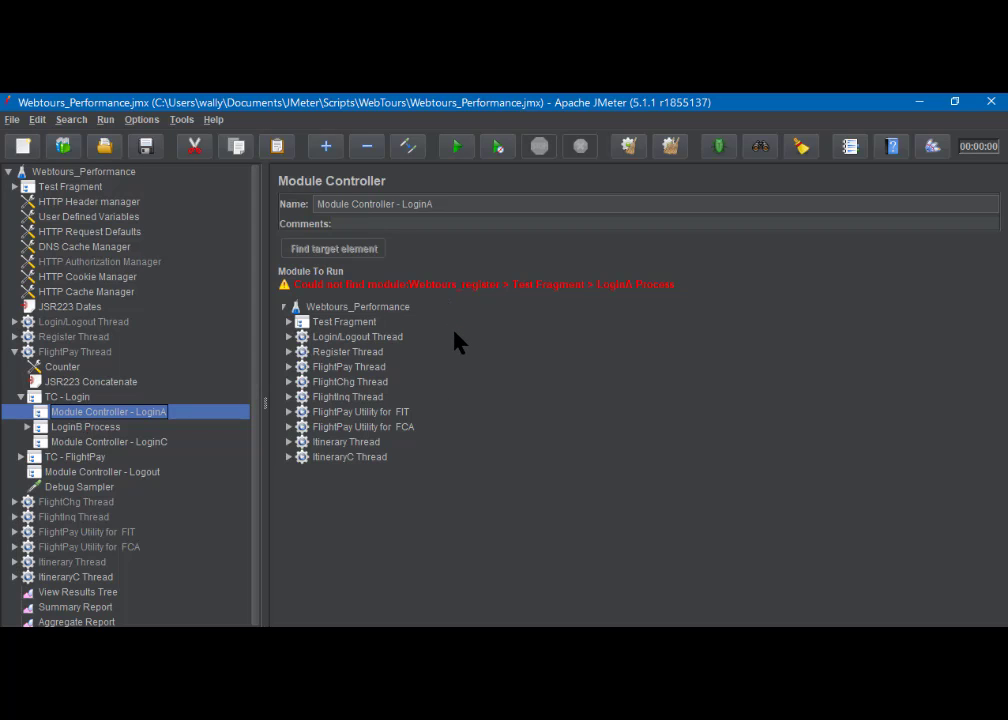
{"action": "left_click", "coordinate": [289, 322]}
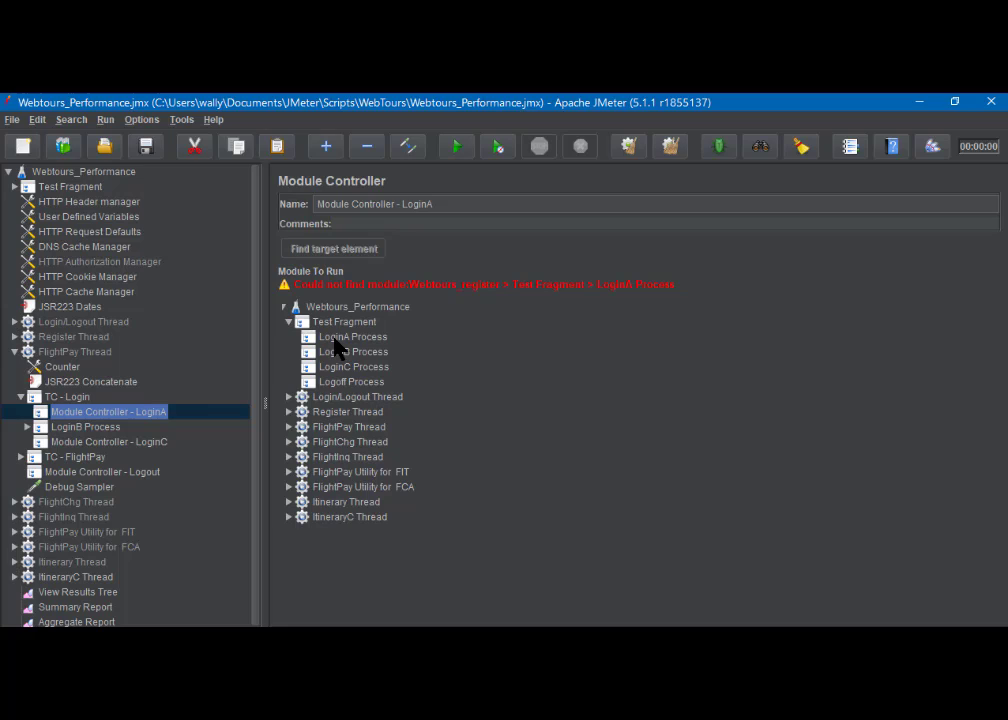
{"action": "left_click", "coordinate": [335, 338]}
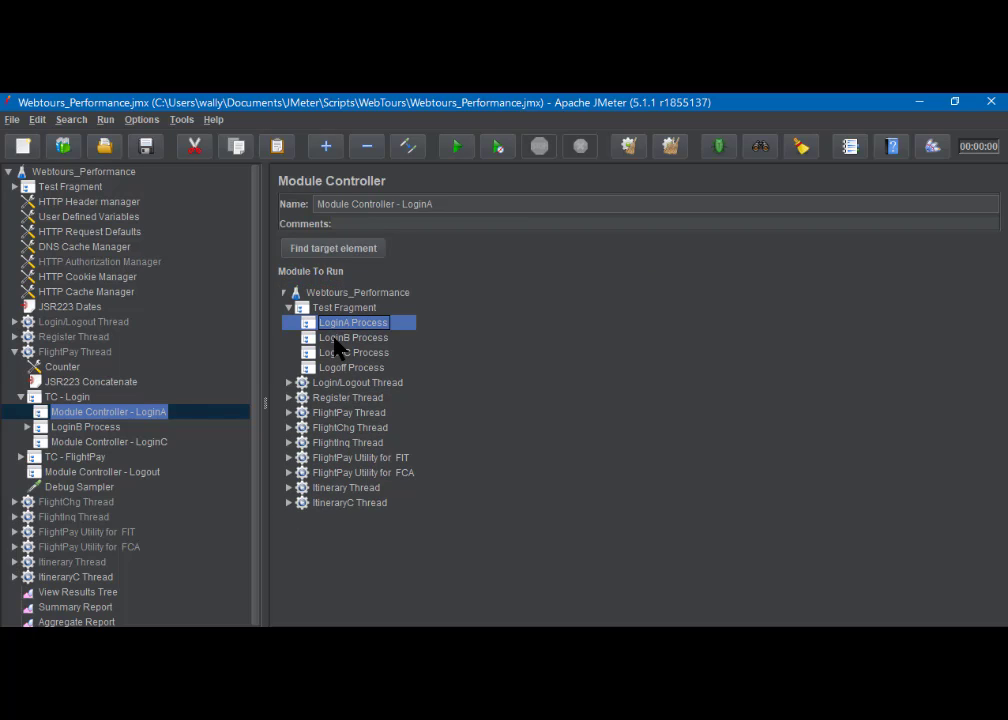
Step: Point the LoginC module controller in the FlightPay Thread to LoginC Process in the Test Fragment
{"action": "left_click", "coordinate": [74, 443]}
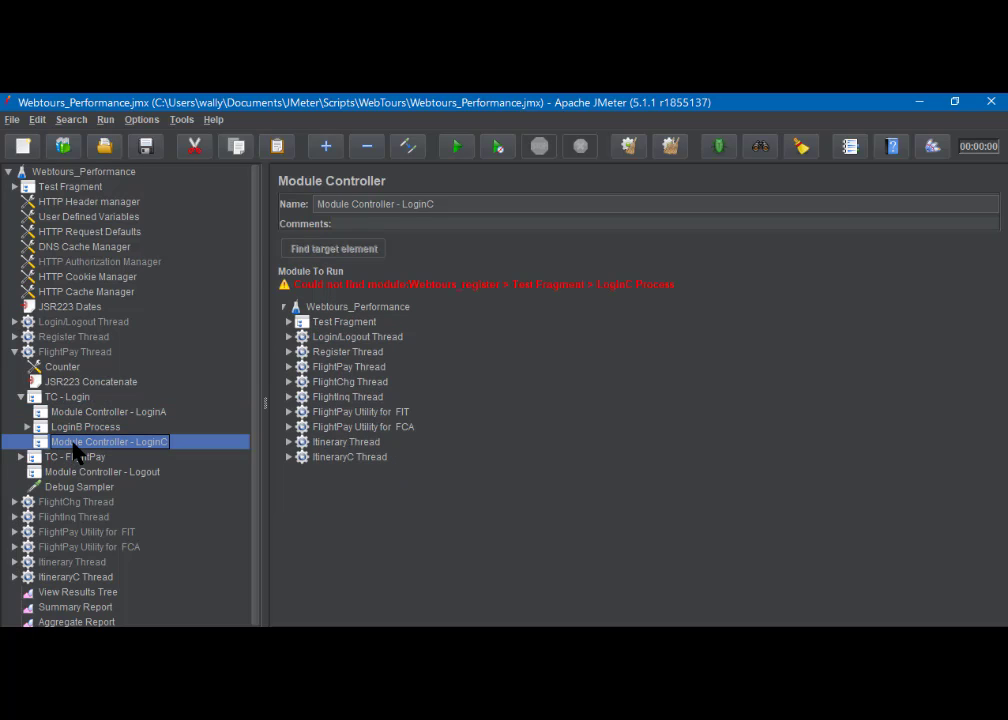
{"action": "left_click", "coordinate": [287, 322]}
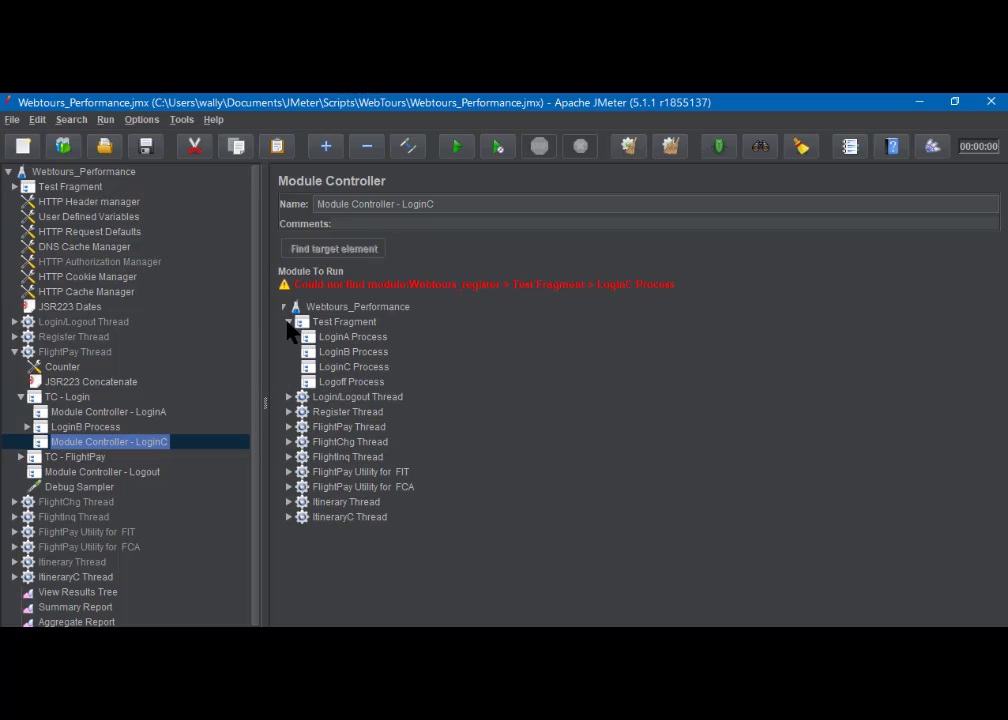
{"action": "left_click", "coordinate": [334, 367]}
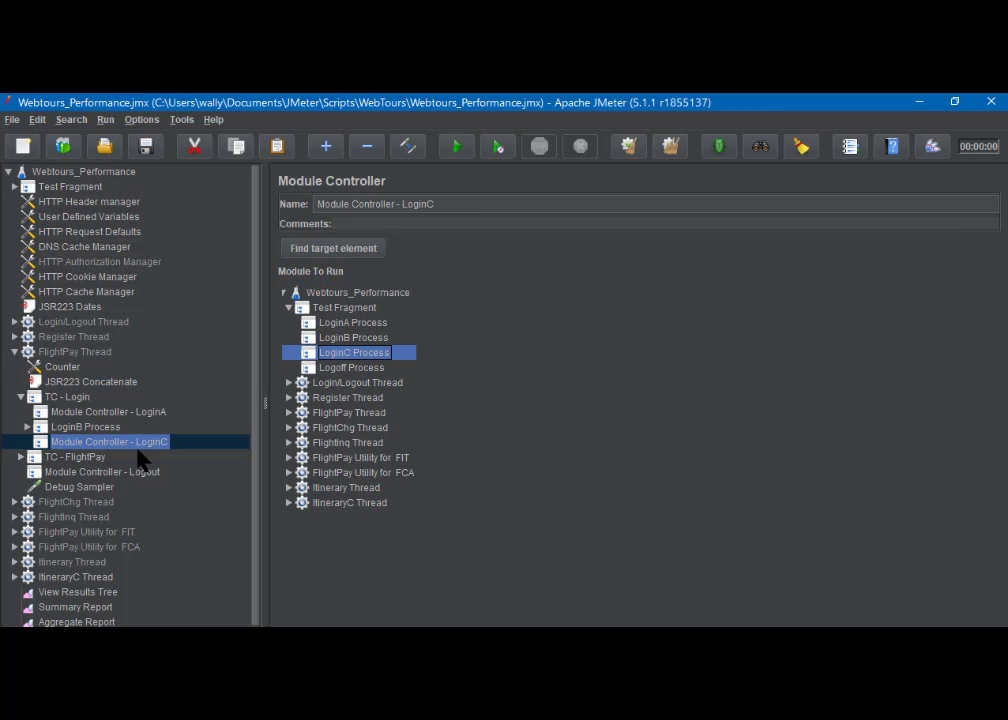
Step: Point the Logout module controller in the FlightPay Thread to Logoff Process in the Test Fragment
{"action": "left_click", "coordinate": [57, 474]}
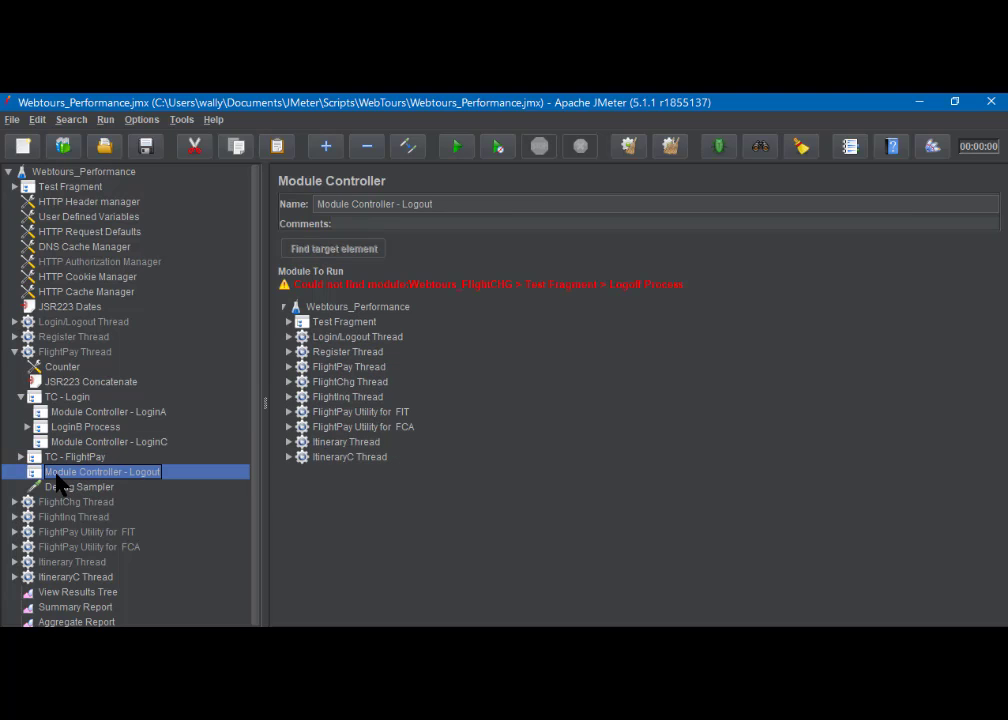
{"action": "left_click", "coordinate": [289, 322]}
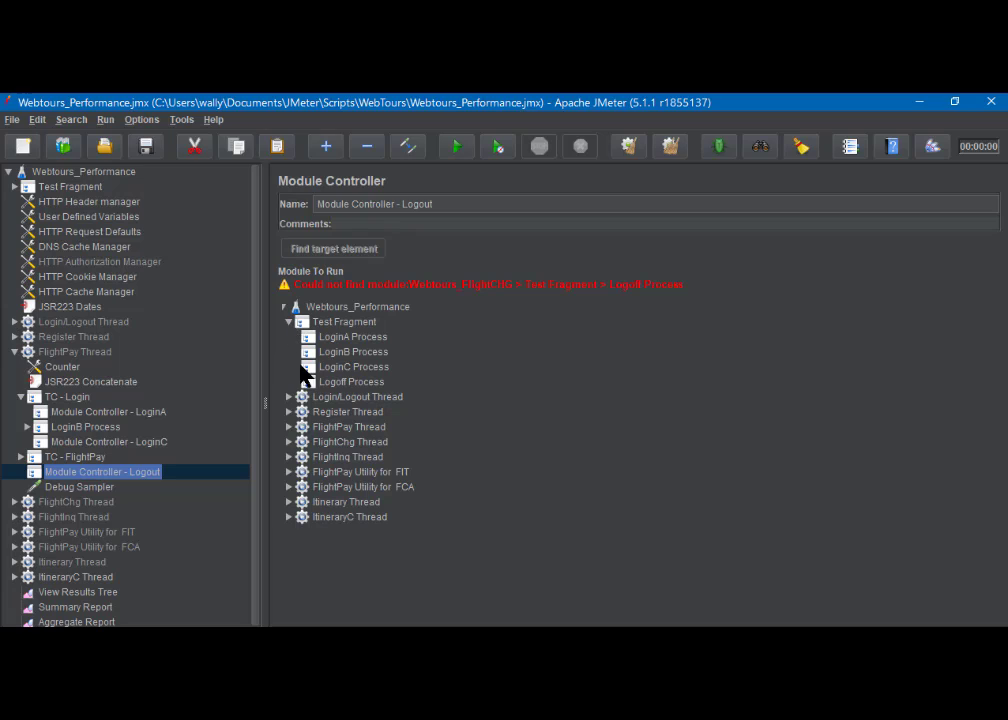
{"action": "left_click", "coordinate": [331, 384]}
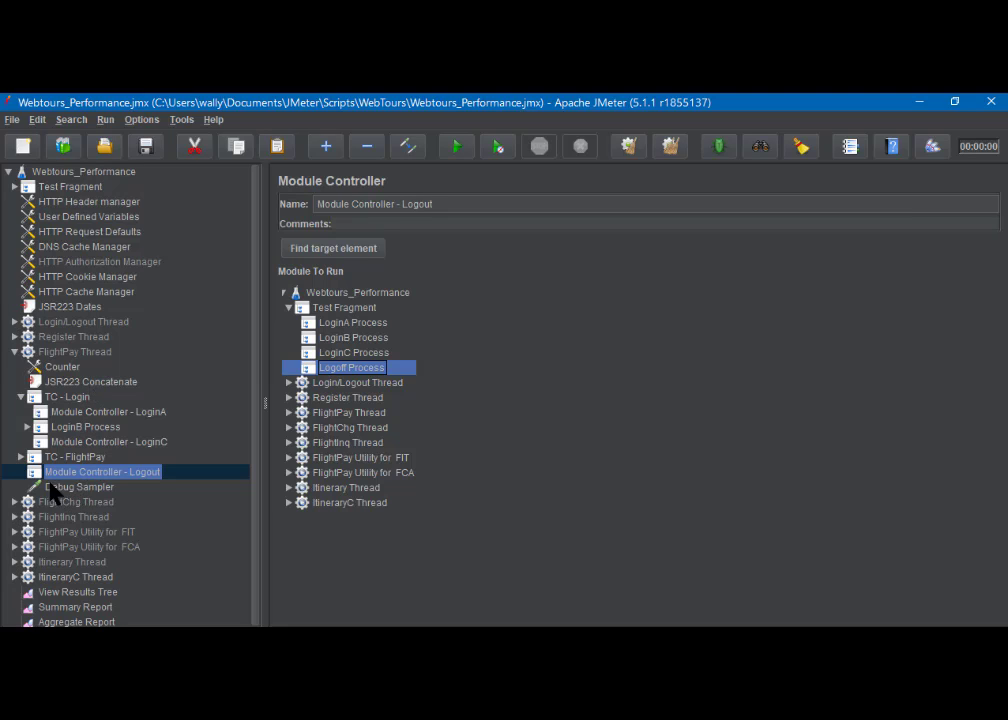
Step: Review the samplers under TC - FlightPay, and collapse the FlightPay Thread
{"action": "left_click", "coordinate": [21, 457]}
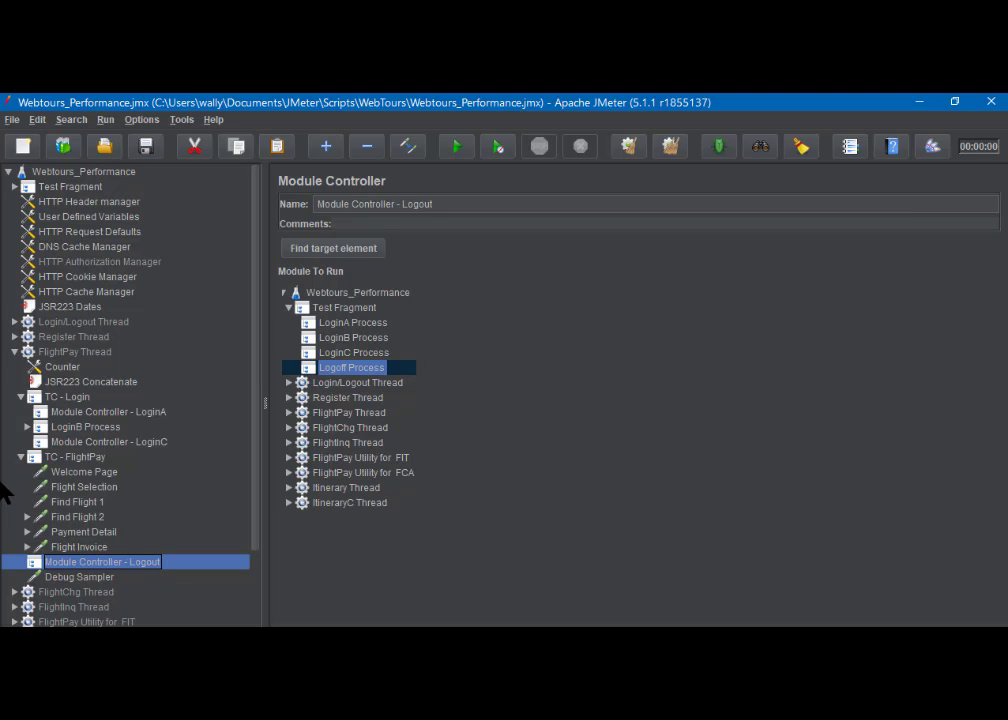
{"action": "left_click", "coordinate": [22, 457]}
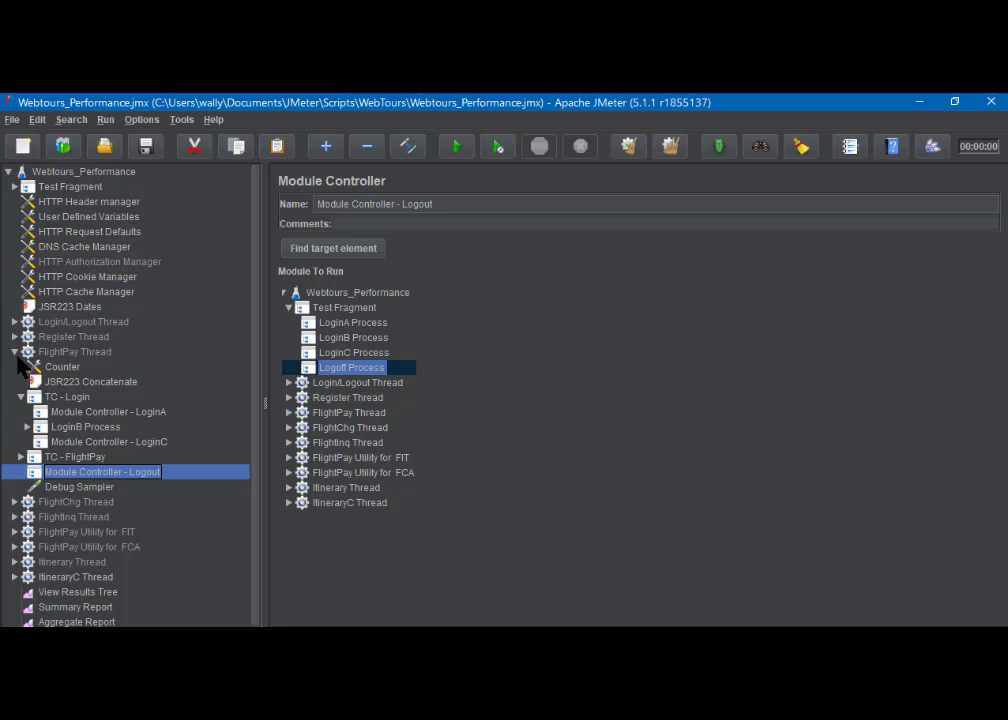
{"action": "left_click", "coordinate": [14, 352]}
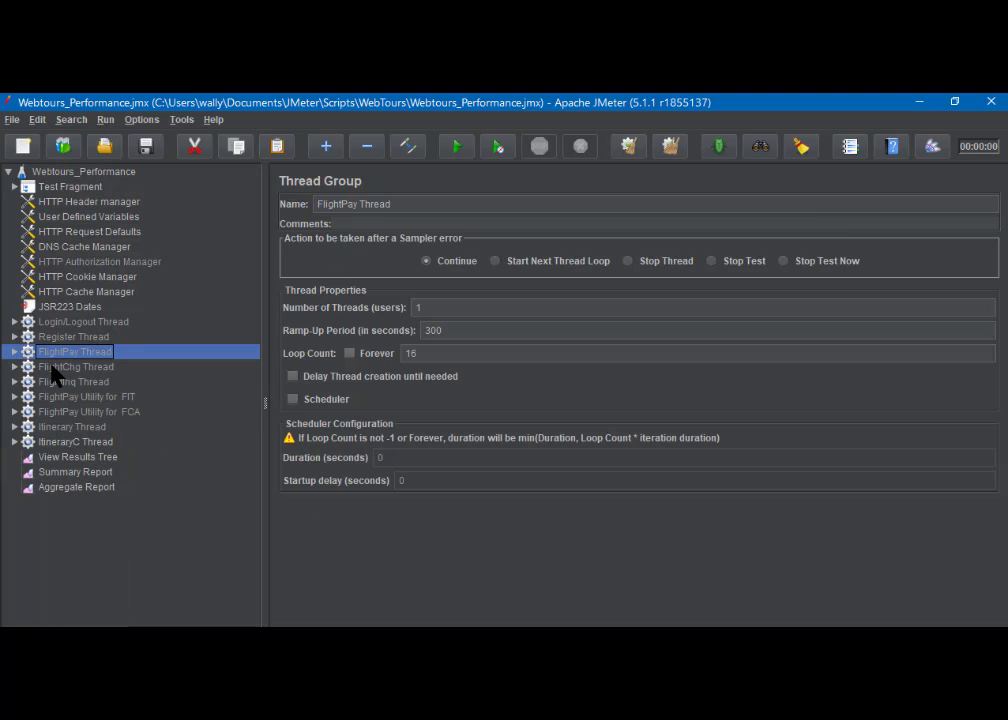
Step: Review the FlightChg Thread's thread group settings, Counter, JSR223 Concatenate script and the samplers under TC - FLightChg
{"action": "left_click", "coordinate": [53, 369]}
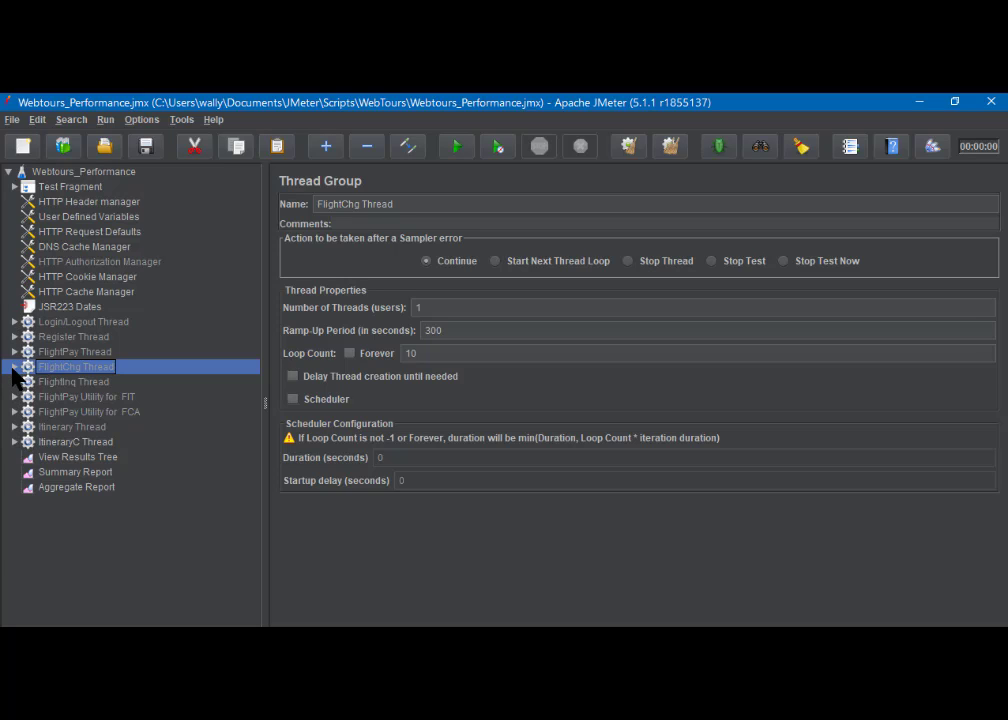
{"action": "left_click", "coordinate": [14, 367]}
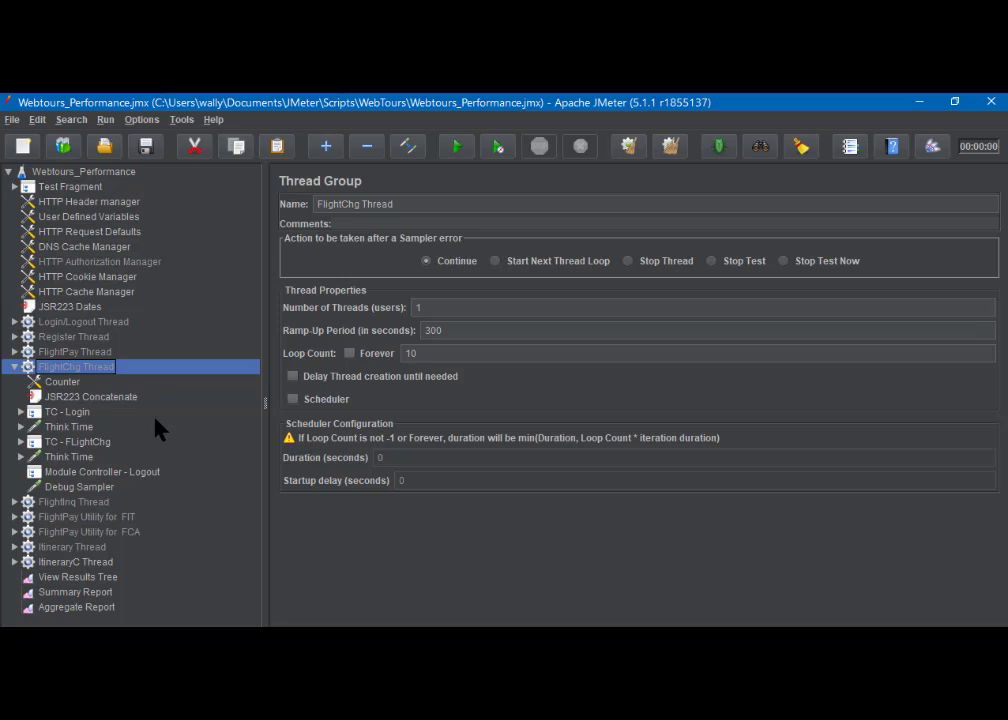
{"action": "left_click", "coordinate": [67, 385]}
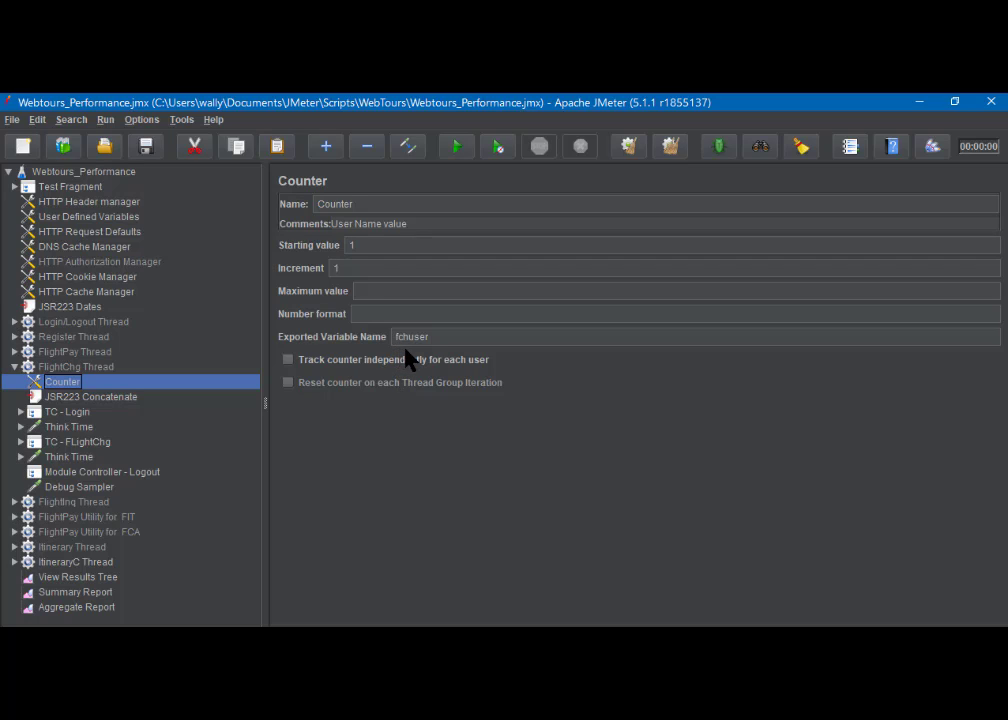
{"action": "left_click", "coordinate": [72, 398]}
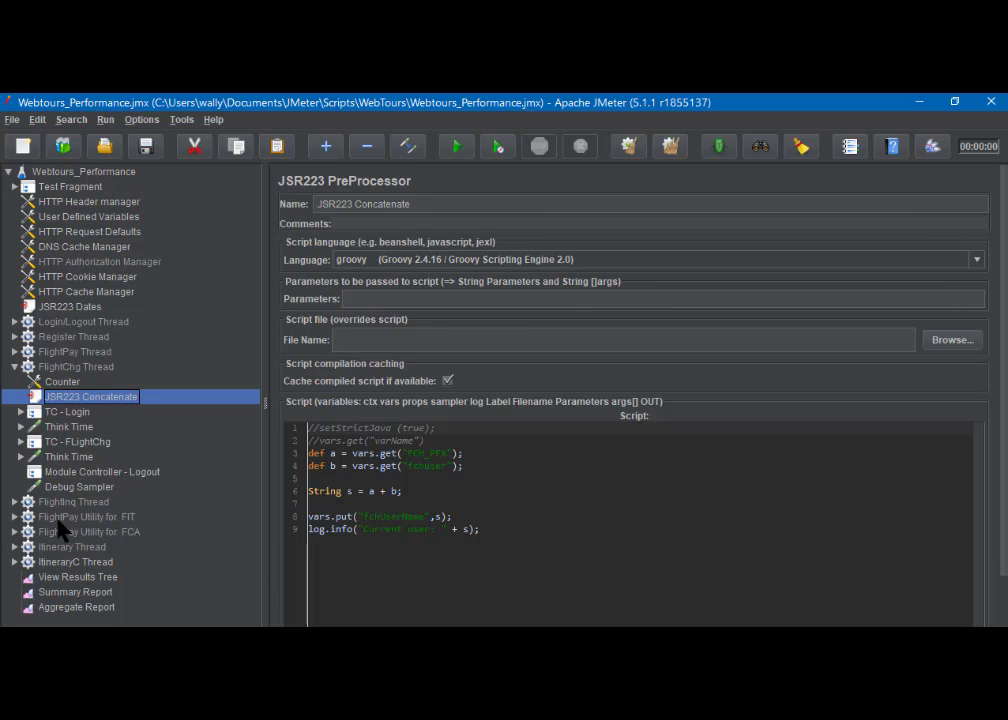
{"action": "left_click", "coordinate": [22, 445]}
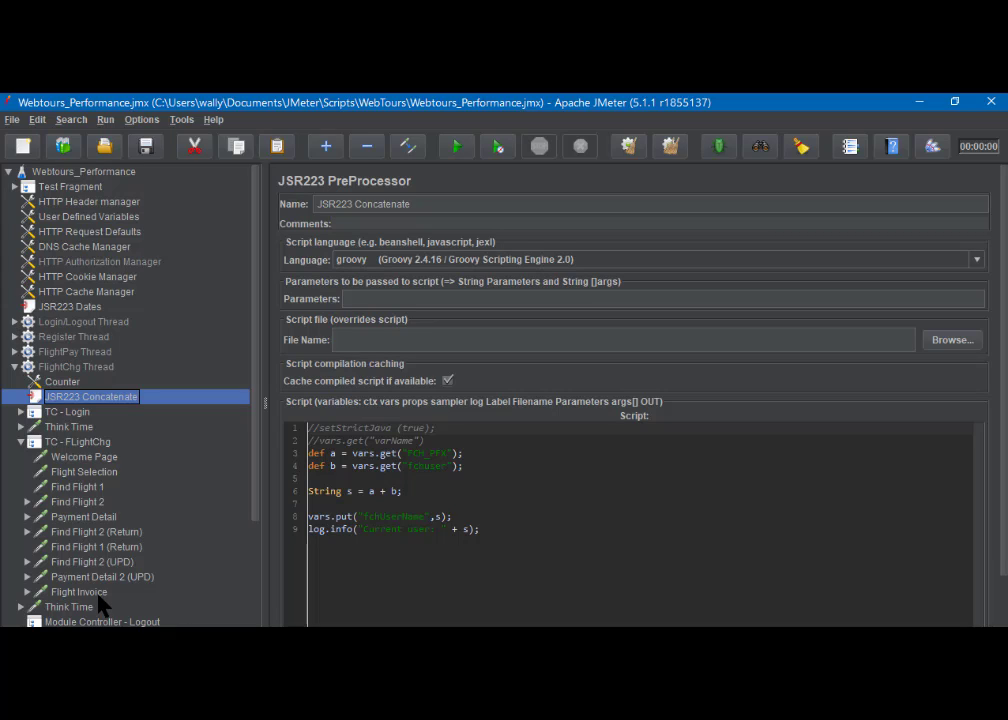
Step: Point the LoginA module controller in the FlightChg Thread's TC - Login to LoginA Process in the Test Fragment
{"action": "left_click", "coordinate": [21, 412]}
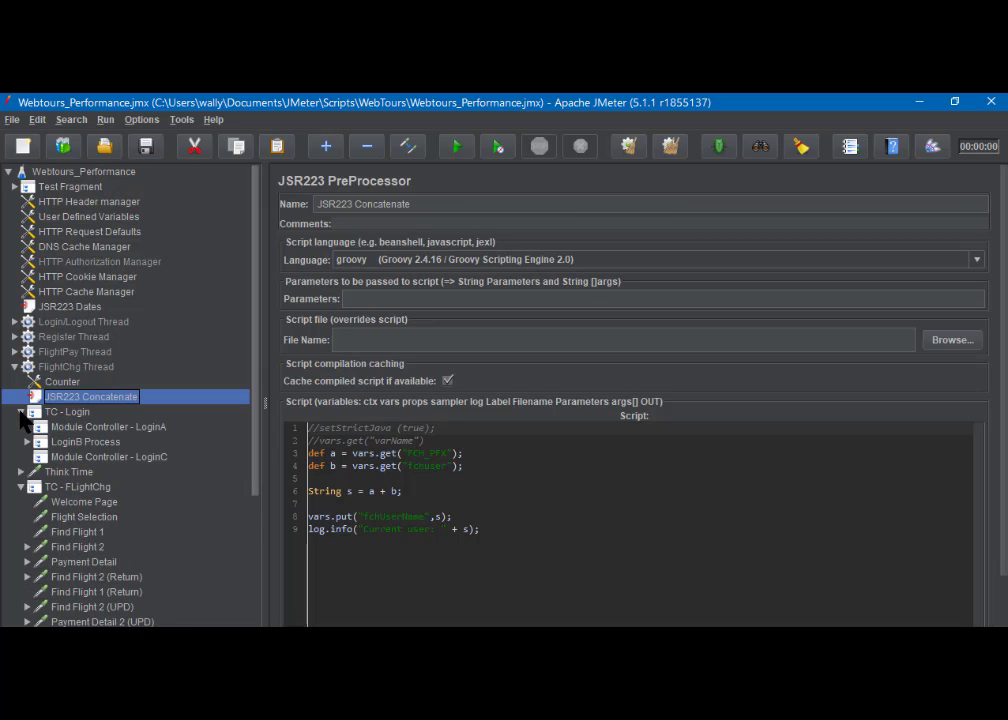
{"action": "left_click", "coordinate": [95, 430]}
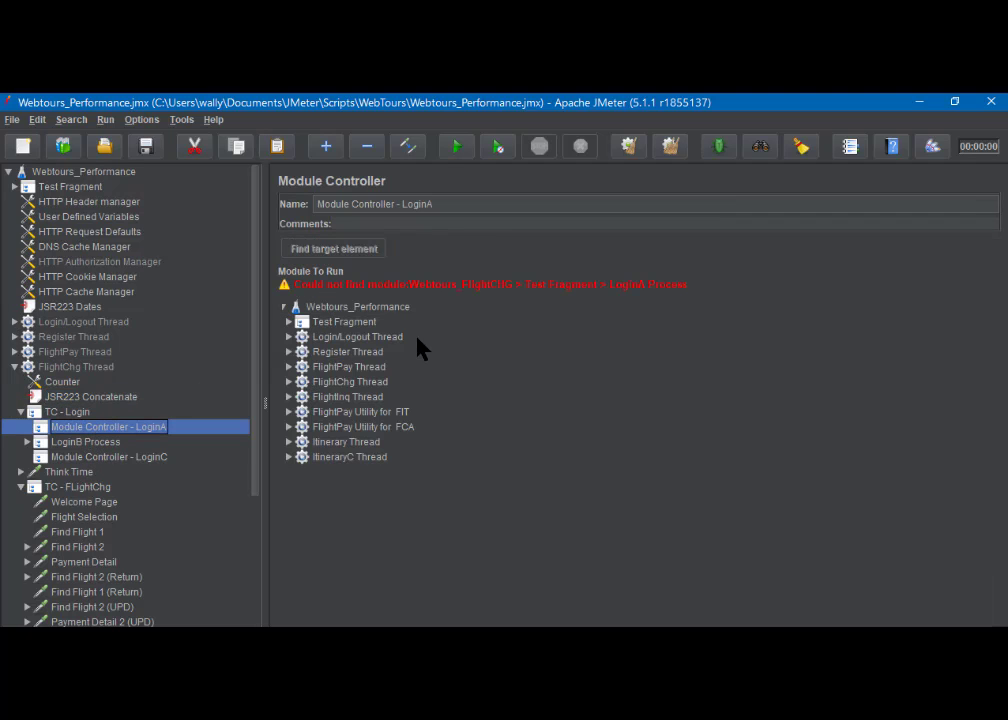
{"action": "left_click", "coordinate": [287, 322]}
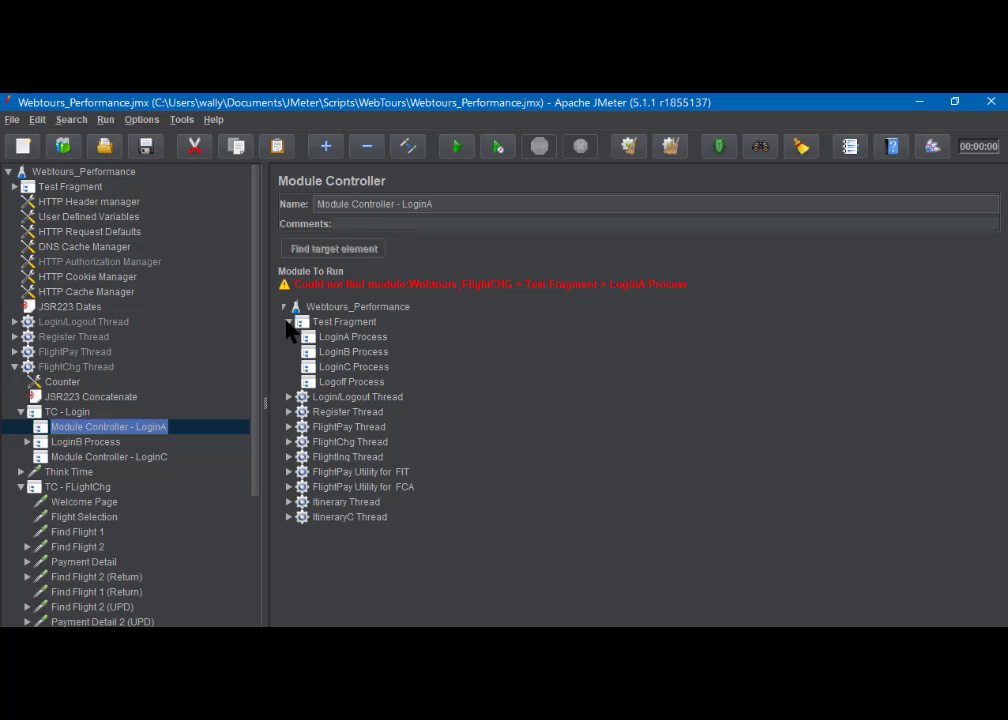
{"action": "left_click", "coordinate": [360, 340]}
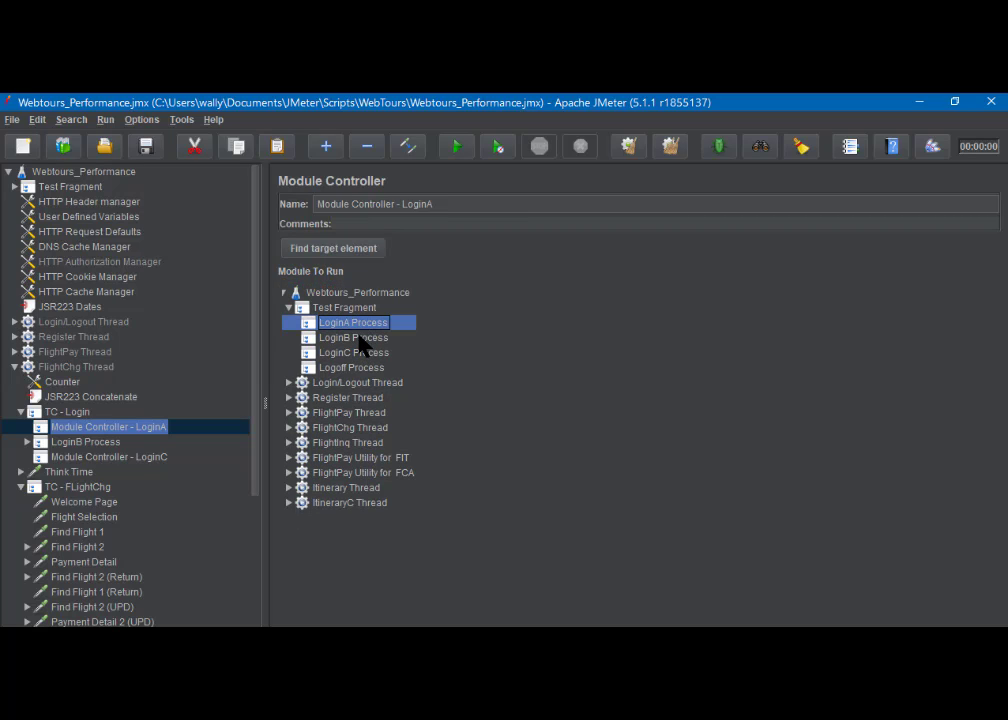
Step: Point the LoginC module controller in the FlightChg Thread to LoginC Process in the Test Fragment
{"action": "left_click", "coordinate": [63, 460]}
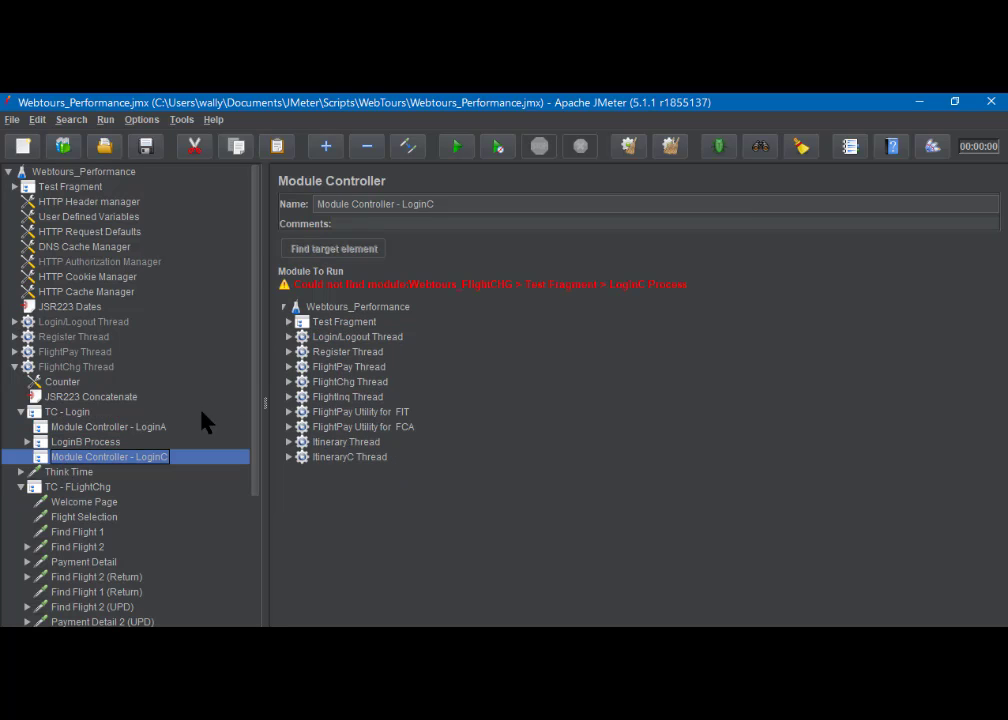
{"action": "left_click", "coordinate": [288, 322]}
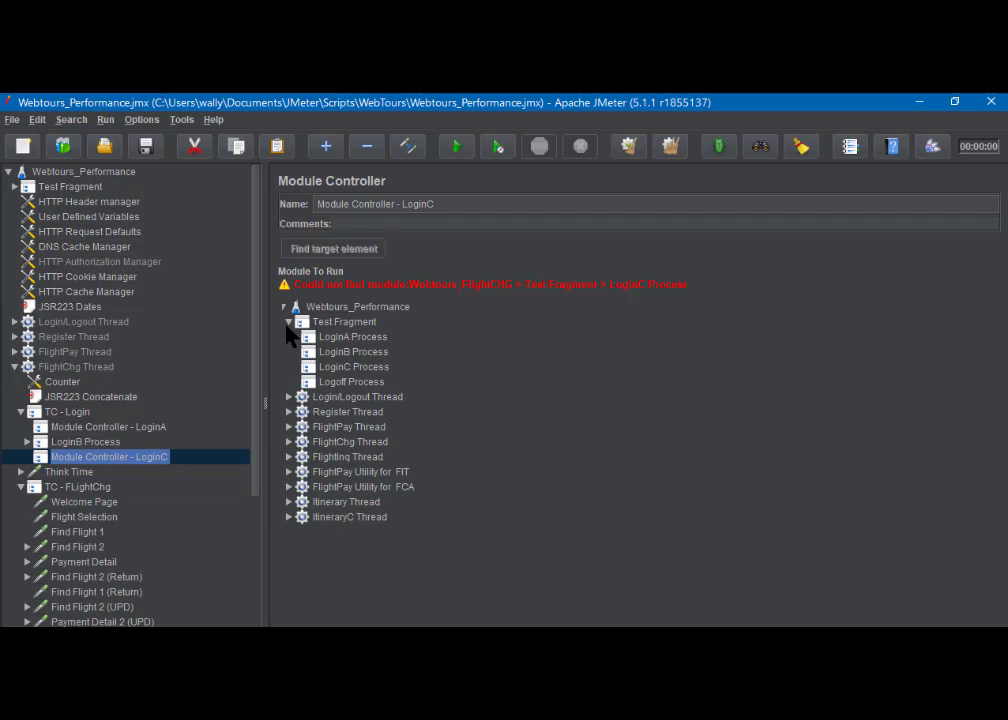
{"action": "left_click", "coordinate": [336, 367]}
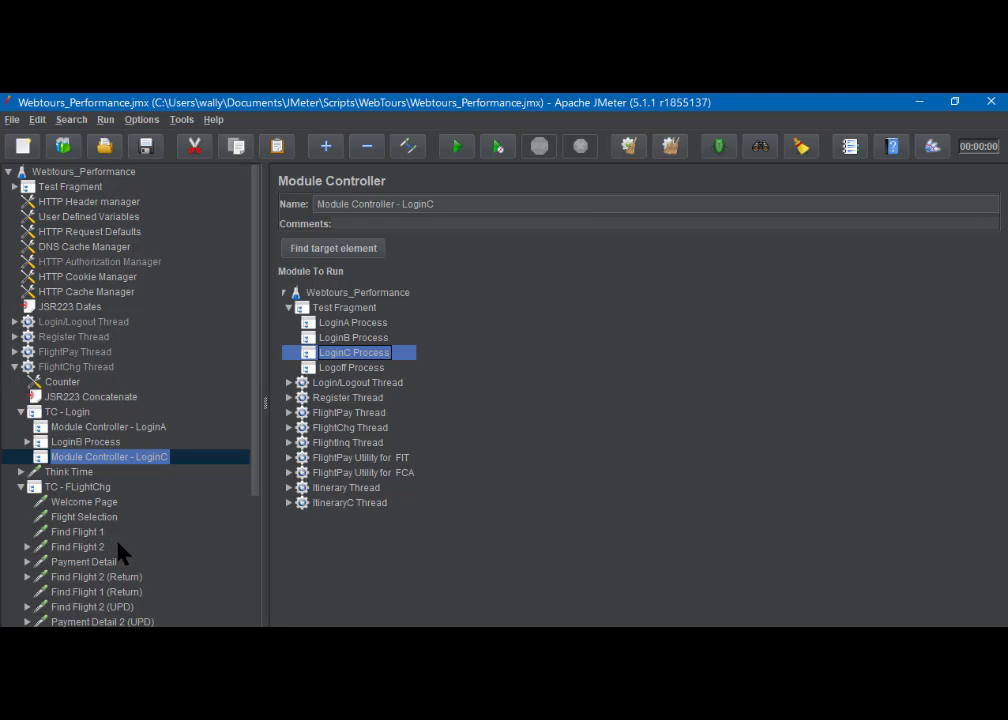
Step: Point the Logout module controller in the FlightChg Thread to Logoff Process in the Test Fragment, and collapse the thread
{"action": "scroll", "coordinate": [157, 575], "scroll_direction": "down", "scroll_amount": 1}
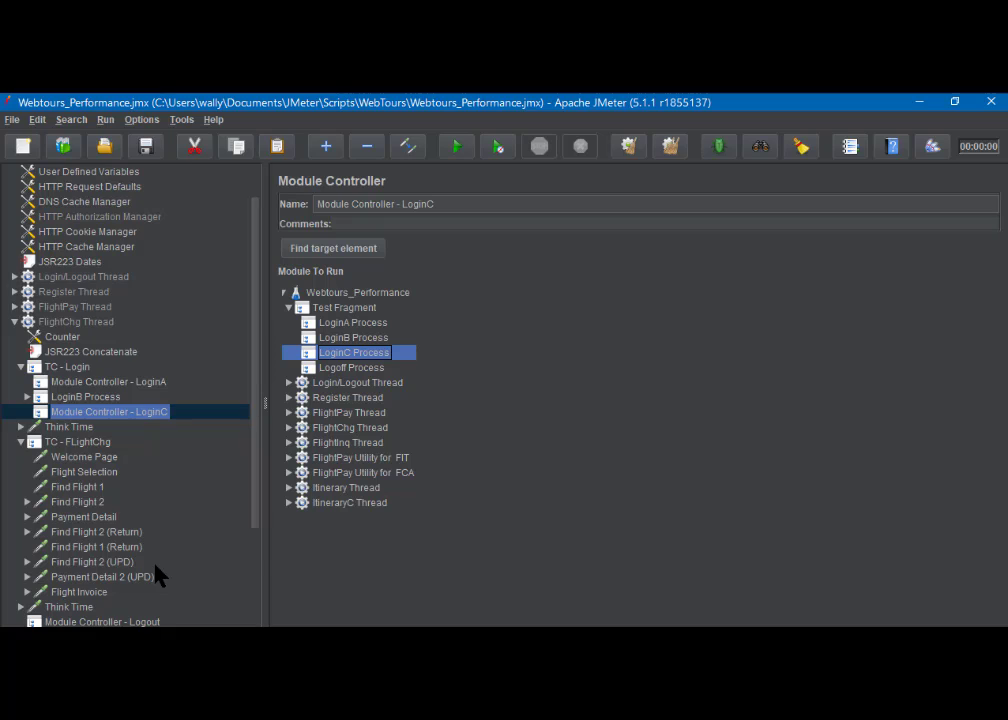
{"action": "scroll", "coordinate": [157, 575], "scroll_direction": "down", "scroll_amount": 1}
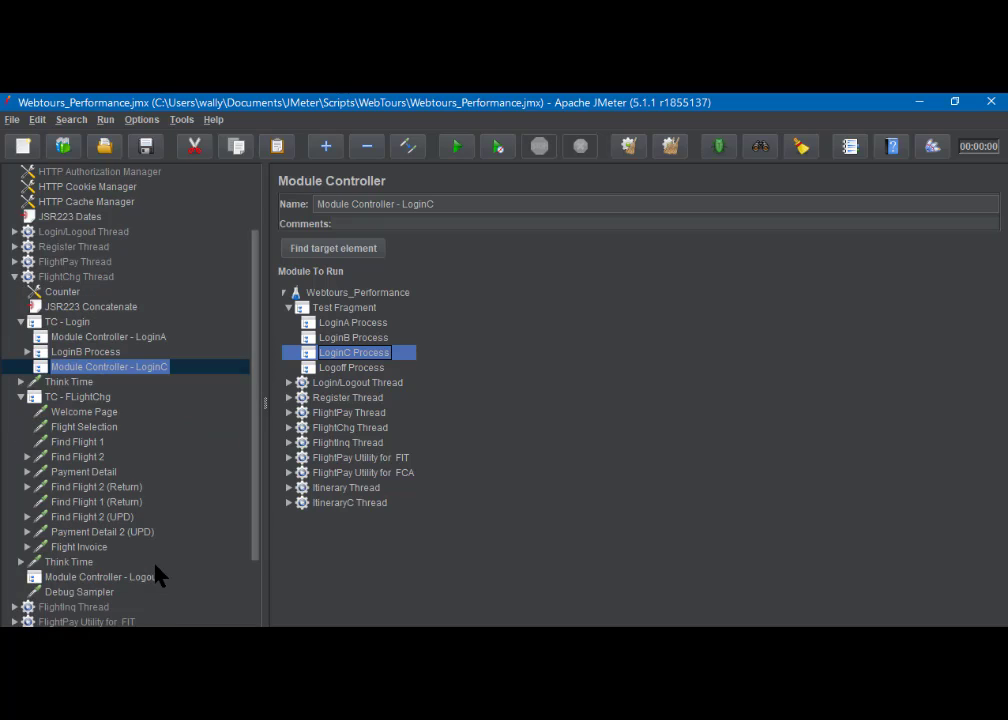
{"action": "left_click", "coordinate": [88, 578]}
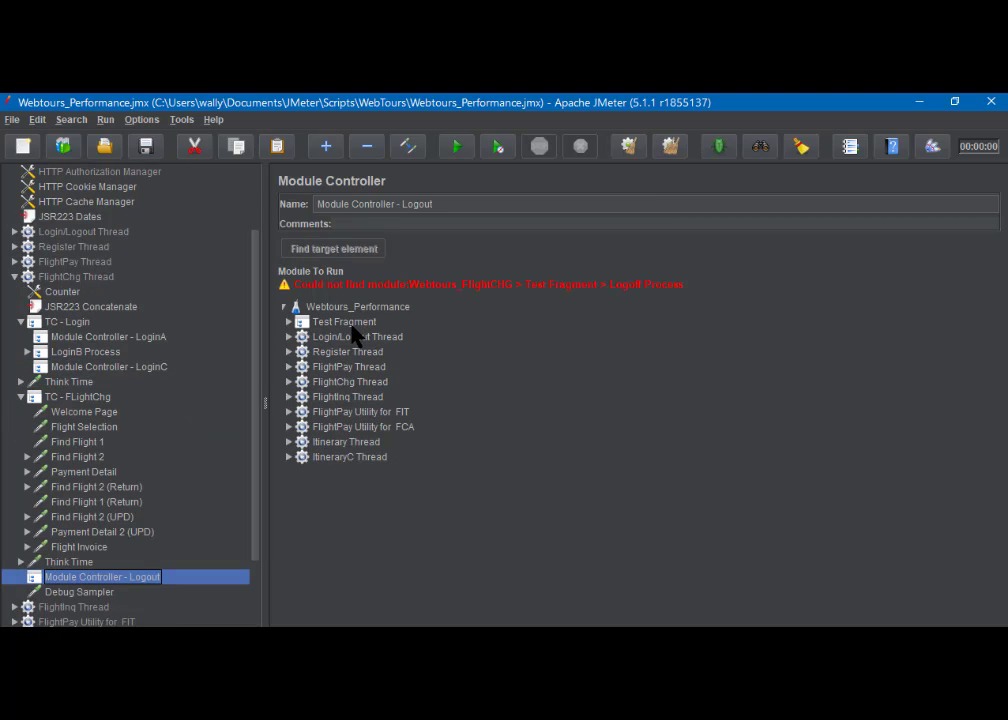
{"action": "left_click", "coordinate": [289, 321]}
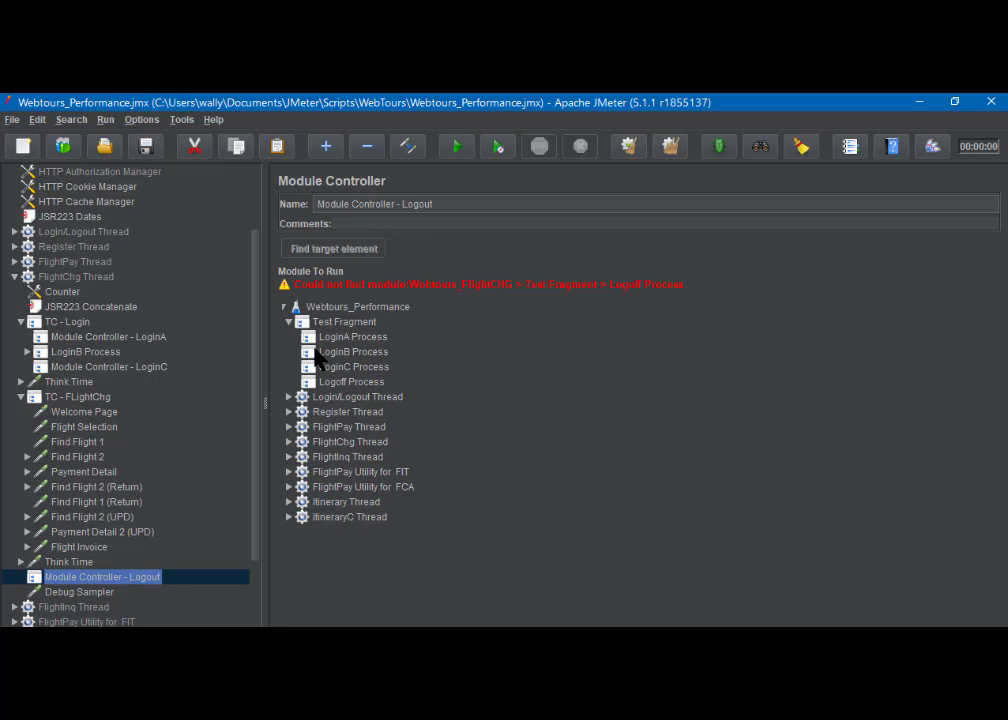
{"action": "left_click", "coordinate": [346, 384]}
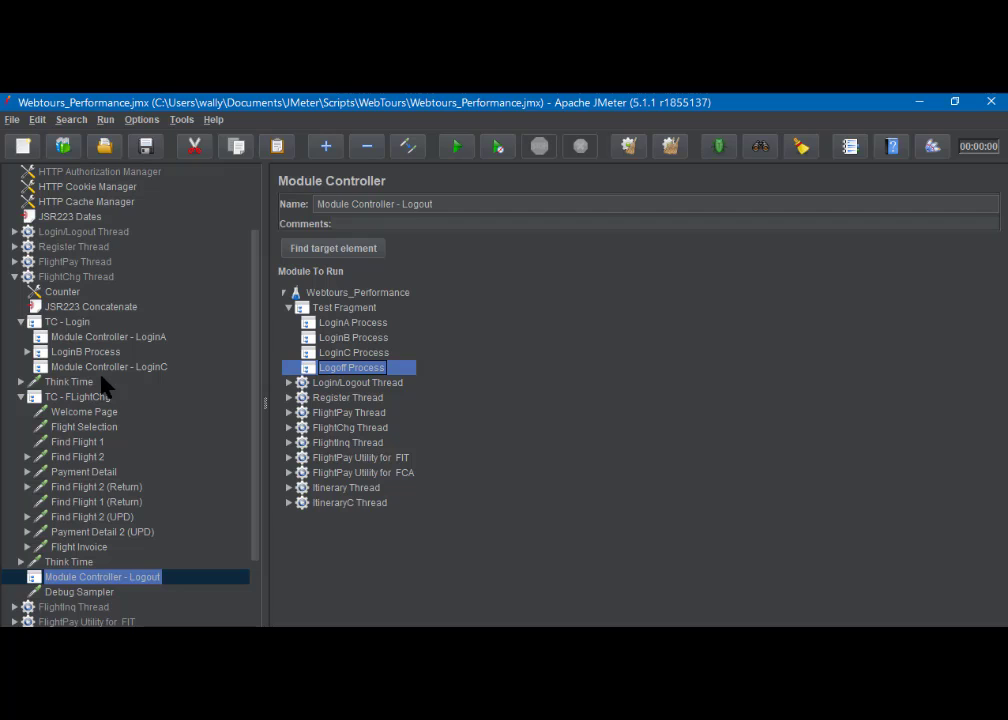
{"action": "left_click", "coordinate": [14, 276]}
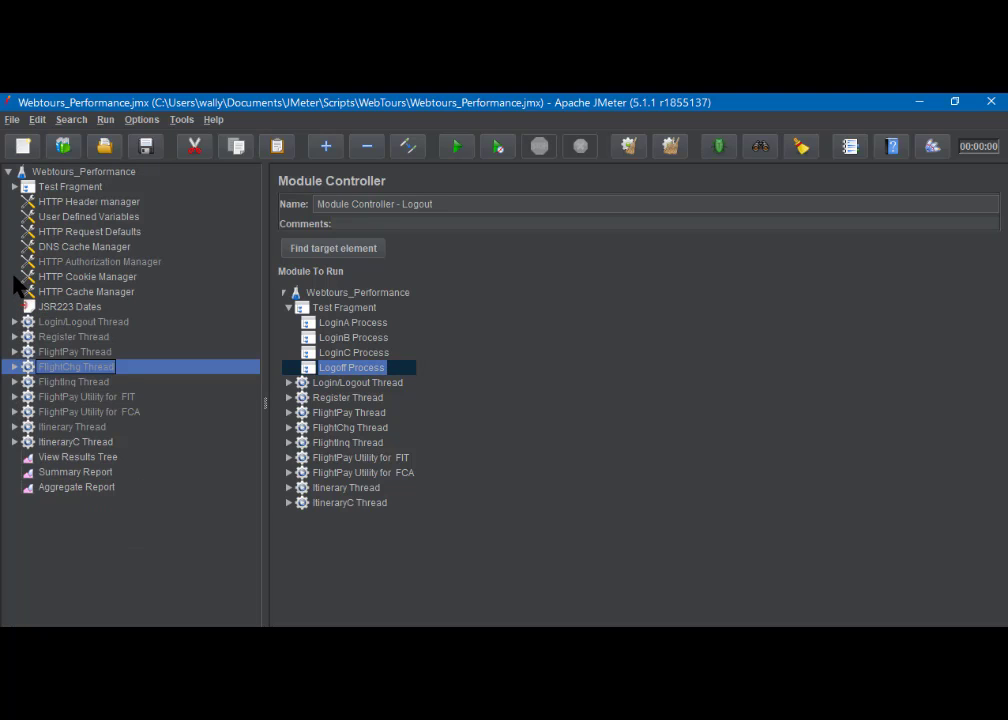
{"action": "left_click", "coordinate": [24, 276]}
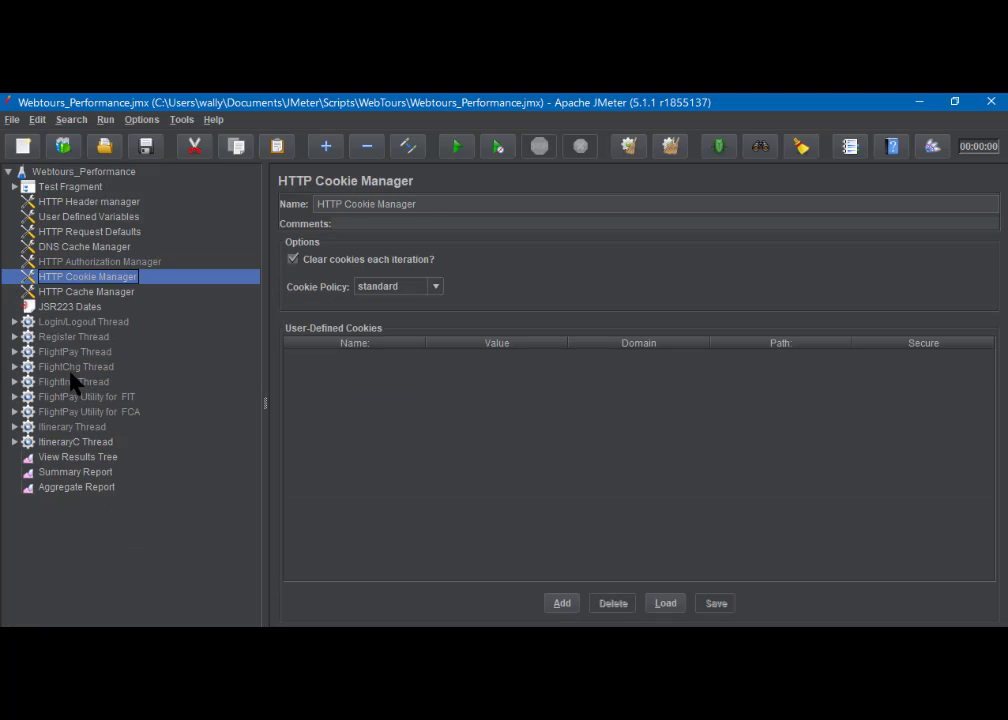
Step: Review the FlightInq Thread's JSR223 Concatenate script and point its LoginA module controller to LoginA Process in the Test Fragment
{"action": "left_click", "coordinate": [14, 383]}
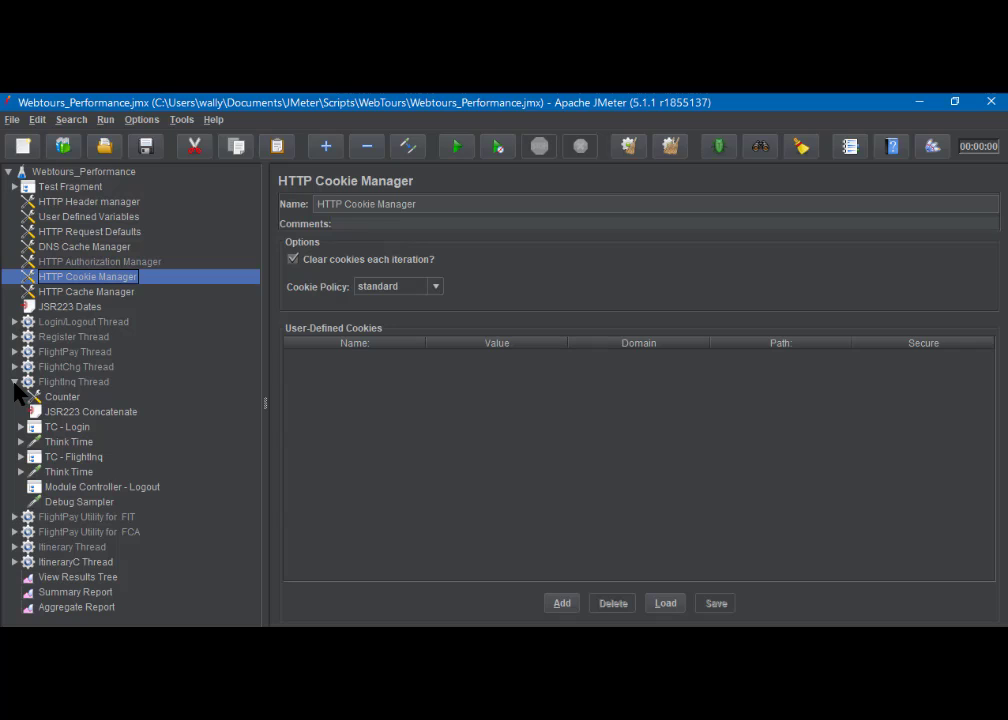
{"action": "left_click", "coordinate": [71, 413]}
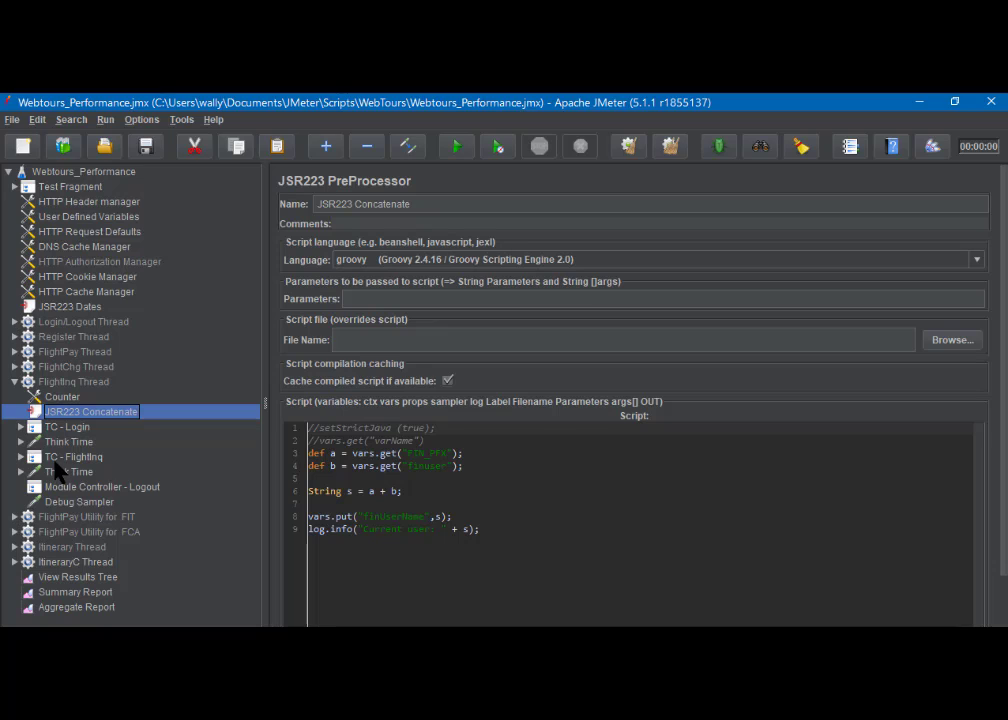
{"action": "left_click", "coordinate": [21, 426]}
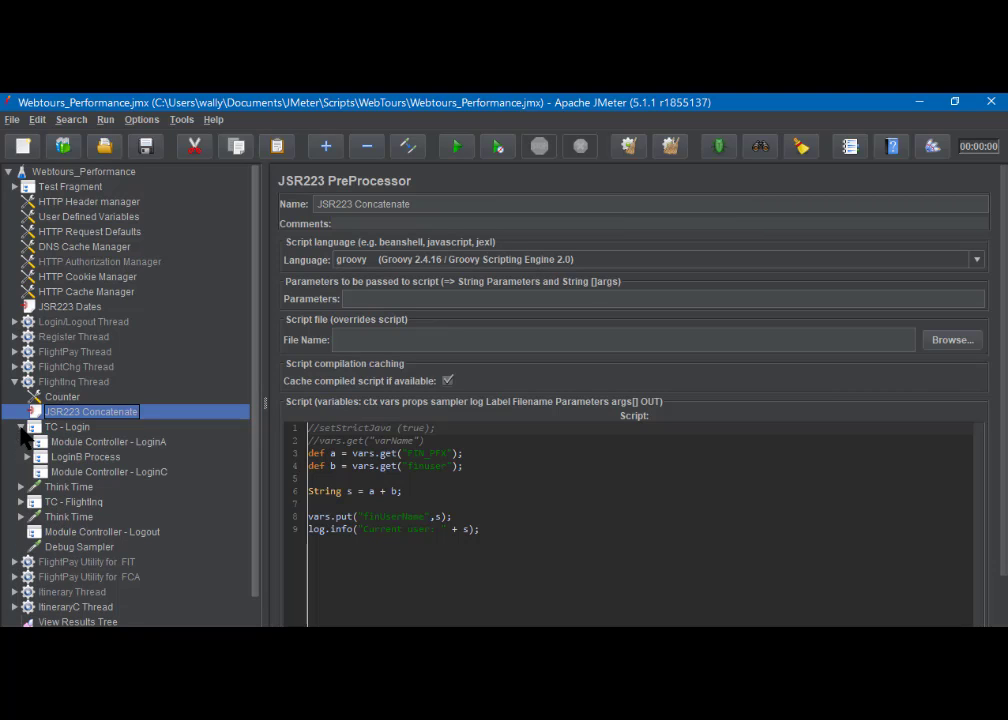
{"action": "left_click", "coordinate": [104, 446]}
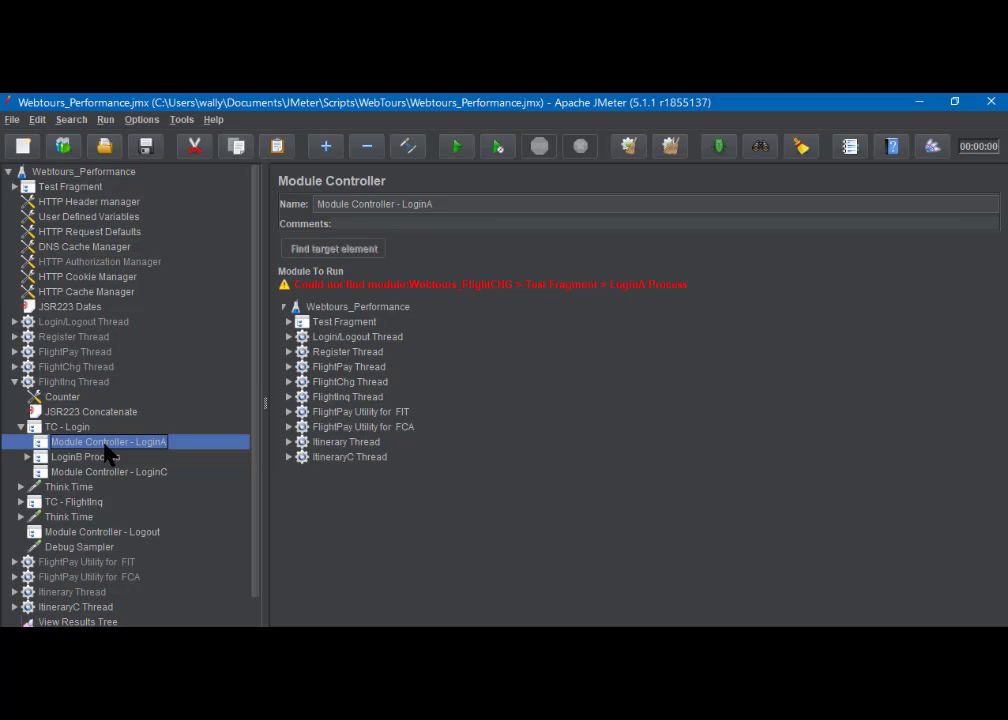
{"action": "left_click", "coordinate": [289, 322]}
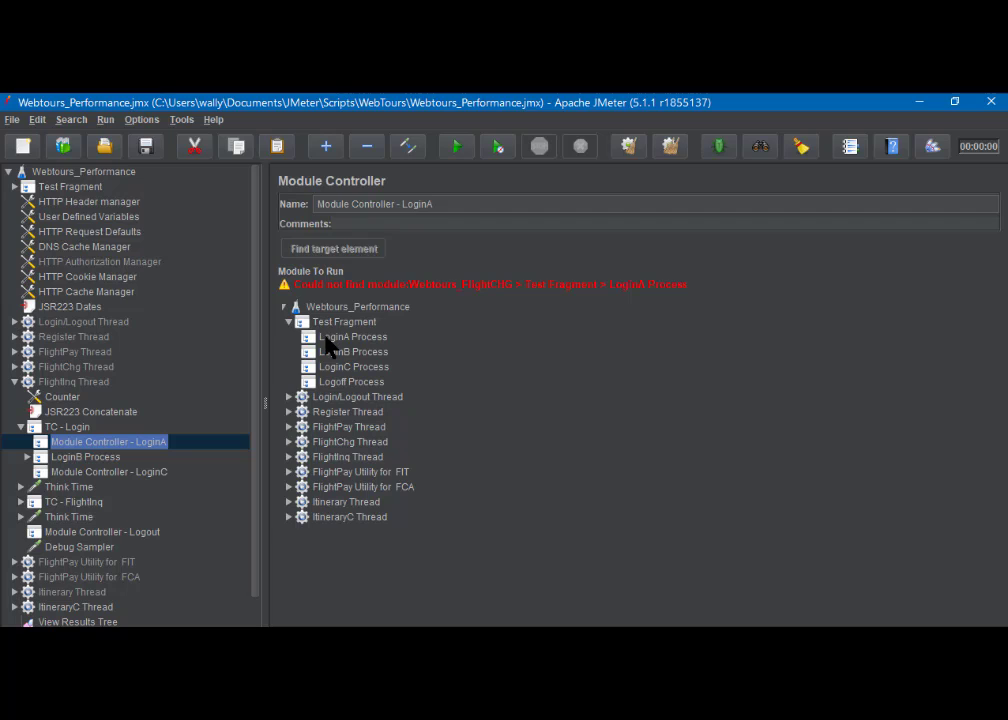
{"action": "left_click", "coordinate": [326, 338]}
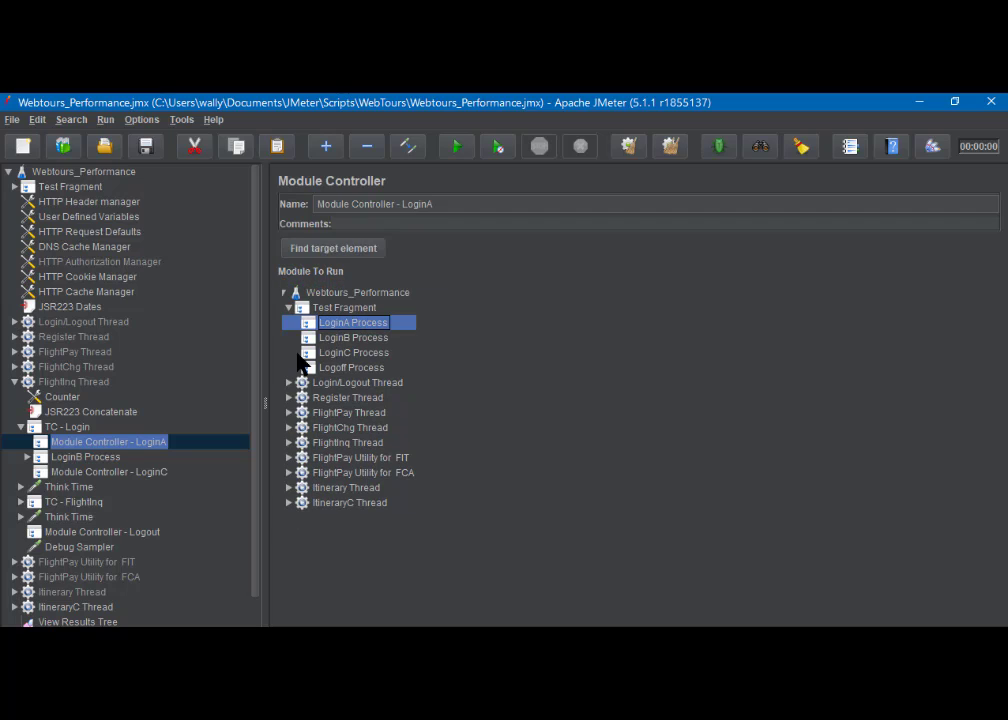
Step: Point the LoginC module controller in the FlightInq Thread to LoginC Process in the Test Fragment
{"action": "left_click", "coordinate": [71, 474]}
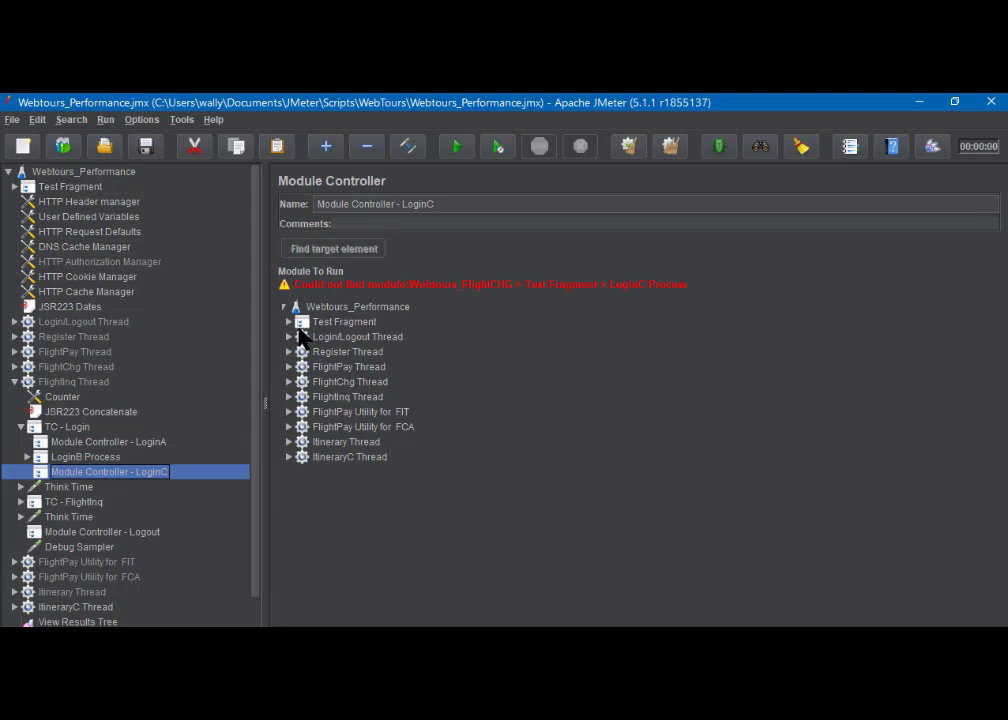
{"action": "left_click", "coordinate": [291, 323]}
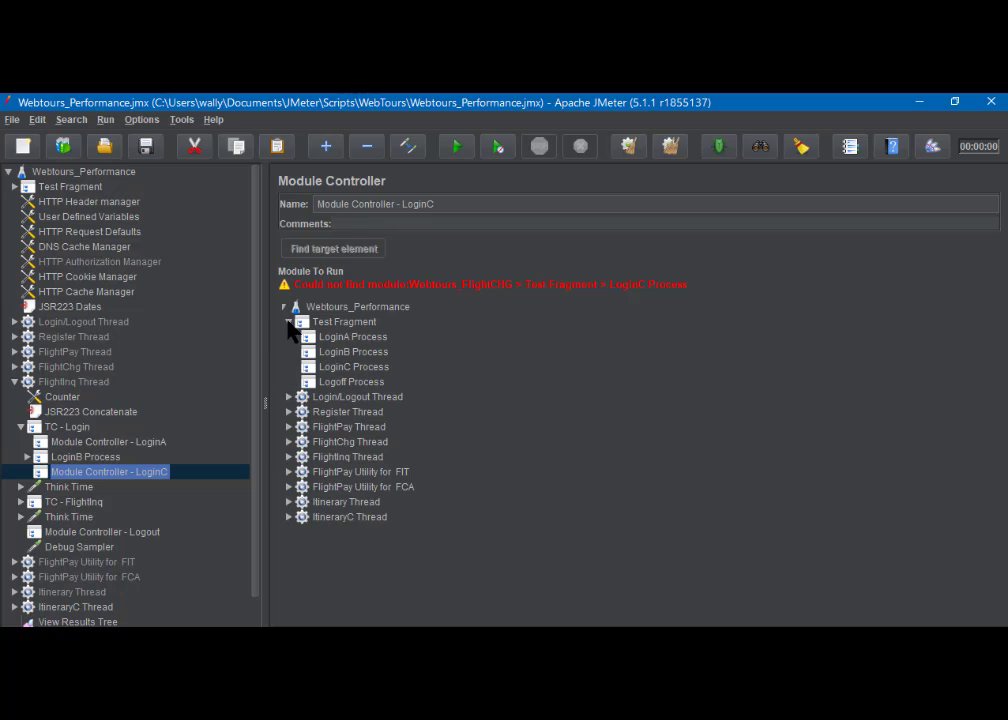
{"action": "left_click", "coordinate": [334, 368]}
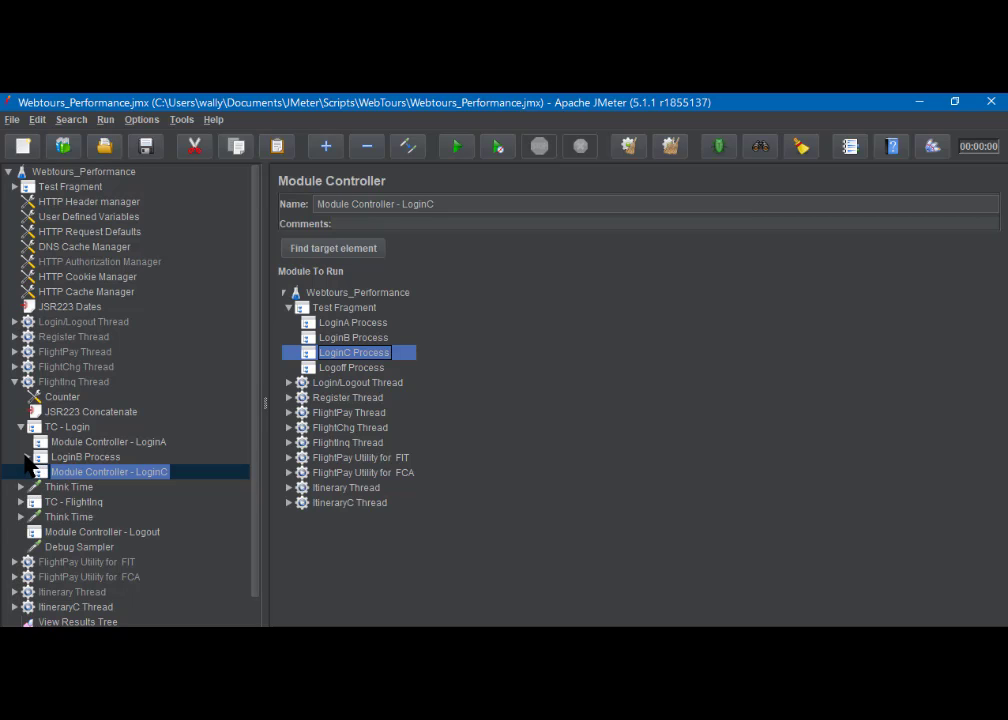
Step: Examine the login request's parameters under LoginB Process in the FlightInq Thread and recheck the LoginC module controller's target
{"action": "left_click", "coordinate": [26, 456]}
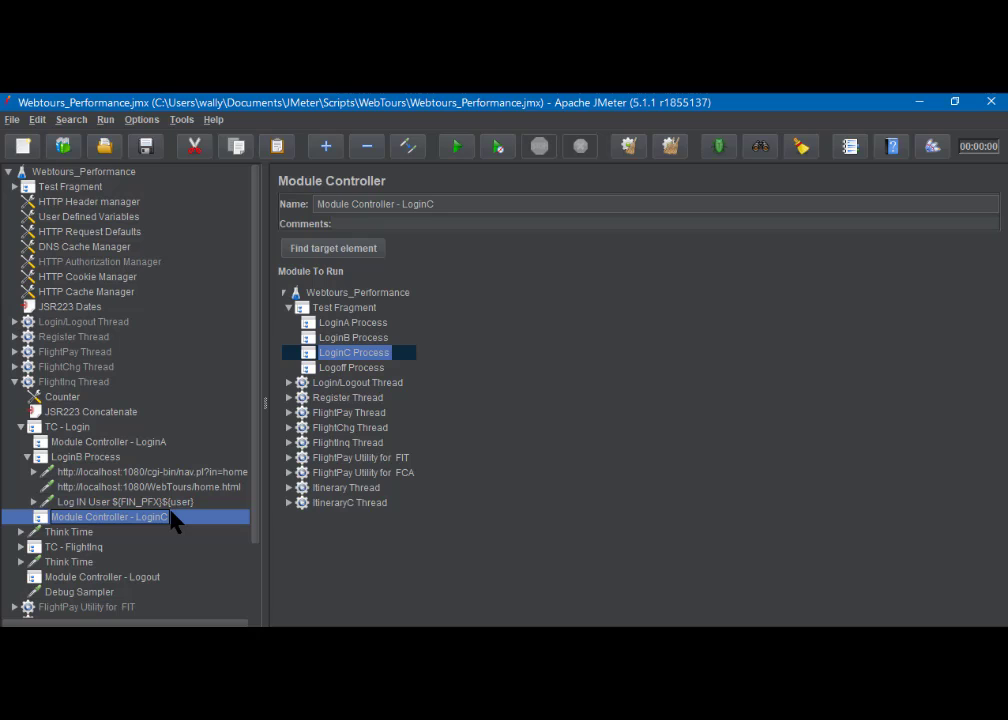
{"action": "left_click", "coordinate": [94, 502]}
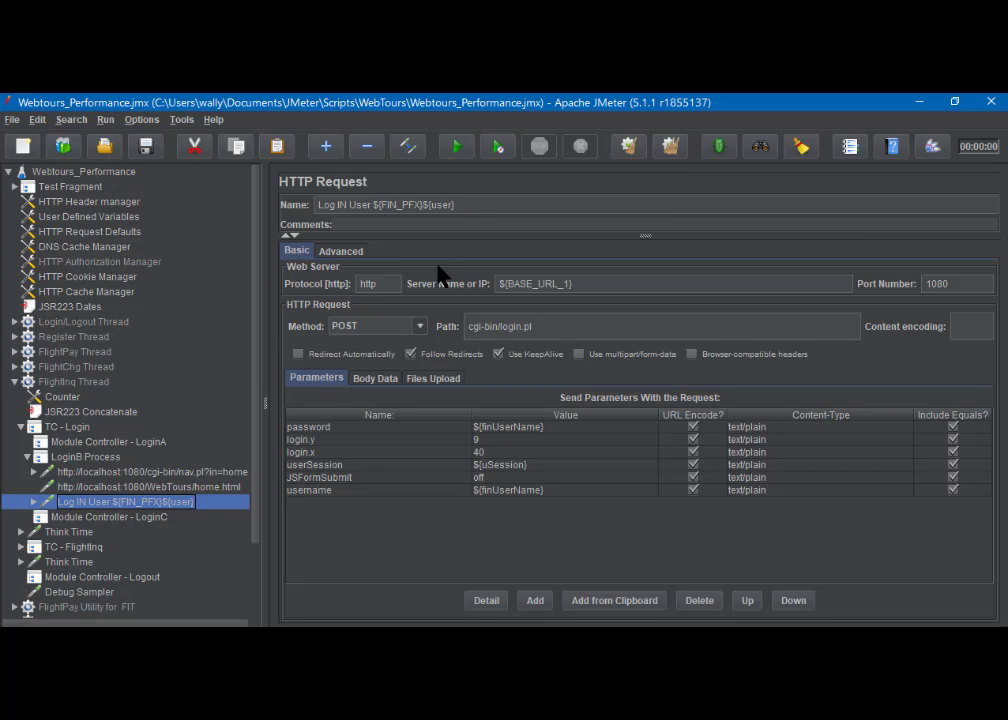
{"action": "left_click", "coordinate": [120, 517]}
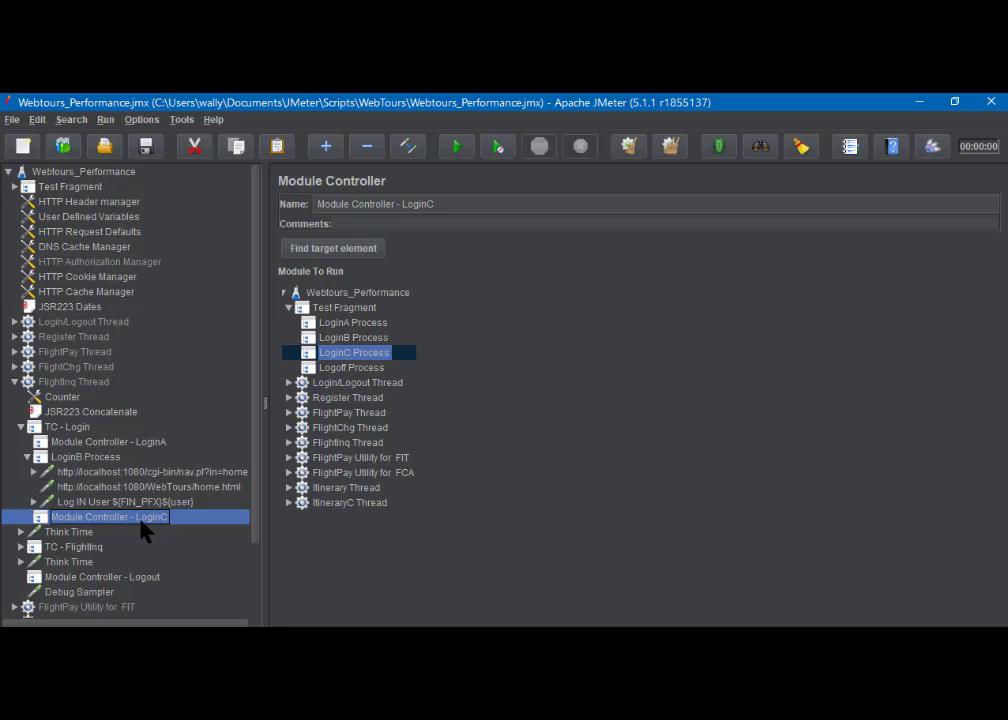
Step: Point the Logout module controller in the FlightInq Thread to Logoff Process in the Test Fragment, and collapse the thread
{"action": "left_click", "coordinate": [108, 578]}
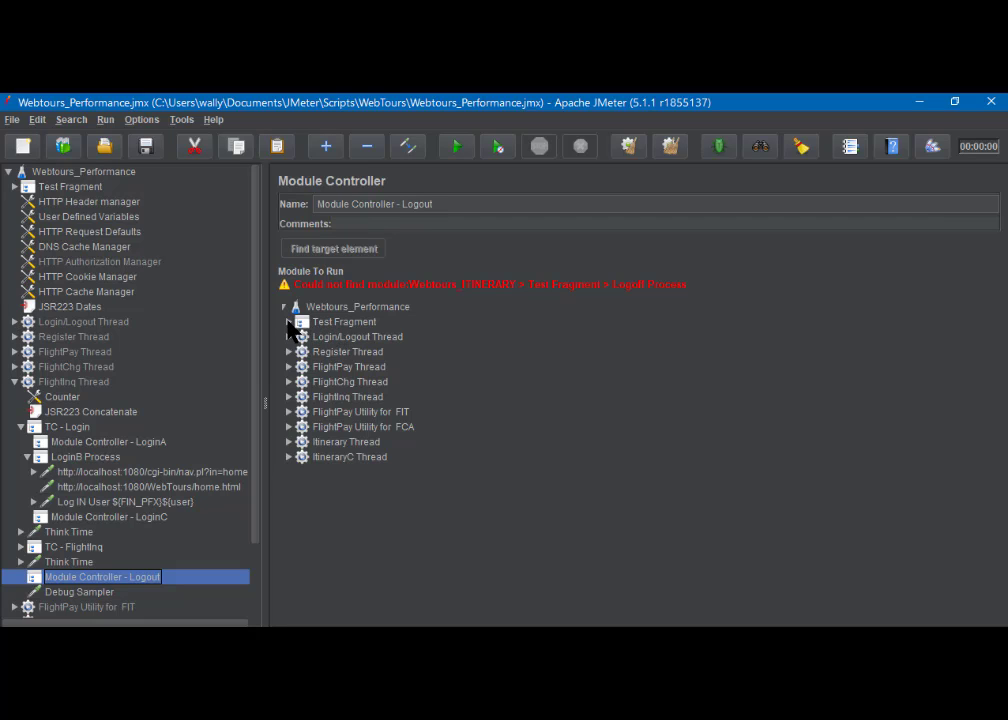
{"action": "left_click", "coordinate": [289, 322]}
{"action": "left_click", "coordinate": [337, 381]}
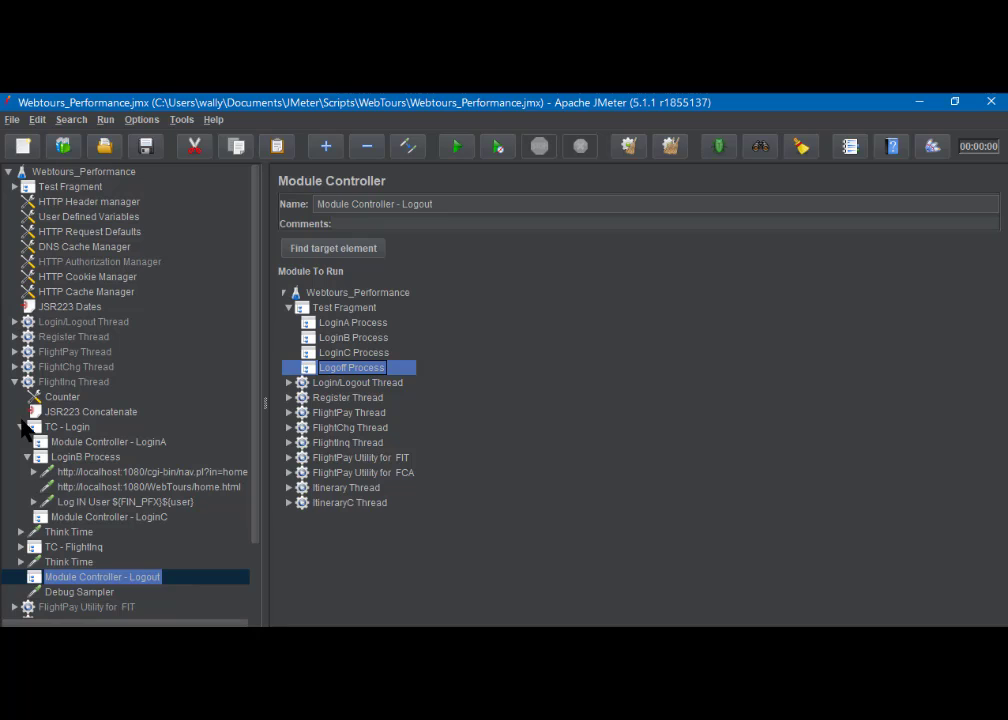
{"action": "left_click", "coordinate": [13, 386]}
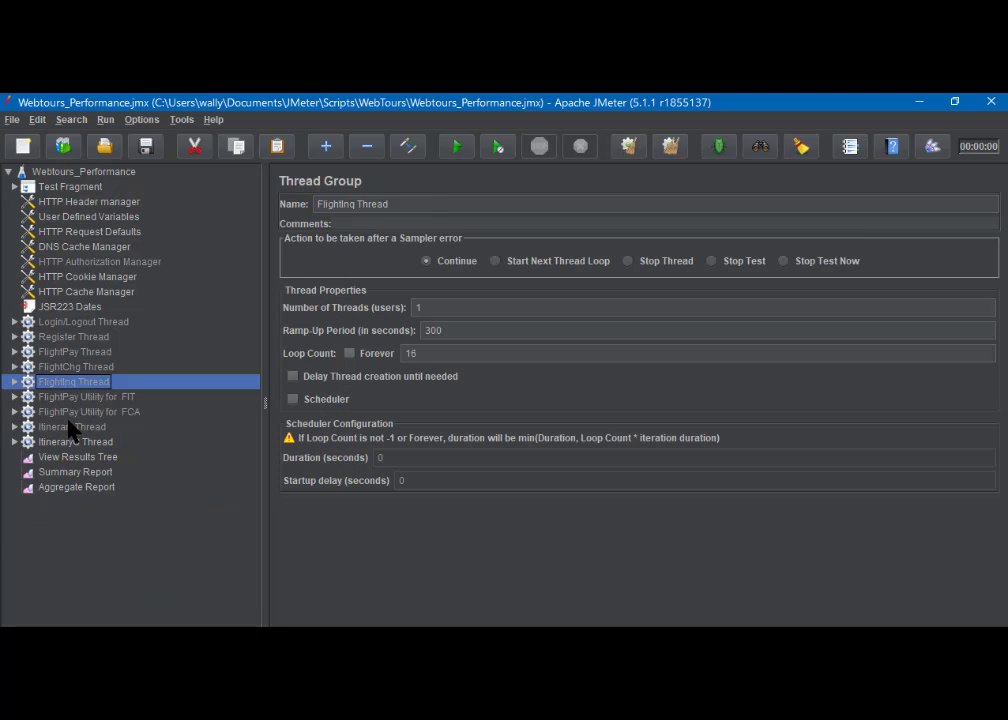
Step: Point the LoginA module controller in the Itinerary Thread to LoginA Process in the Test Fragment
{"action": "left_click", "coordinate": [14, 427]}
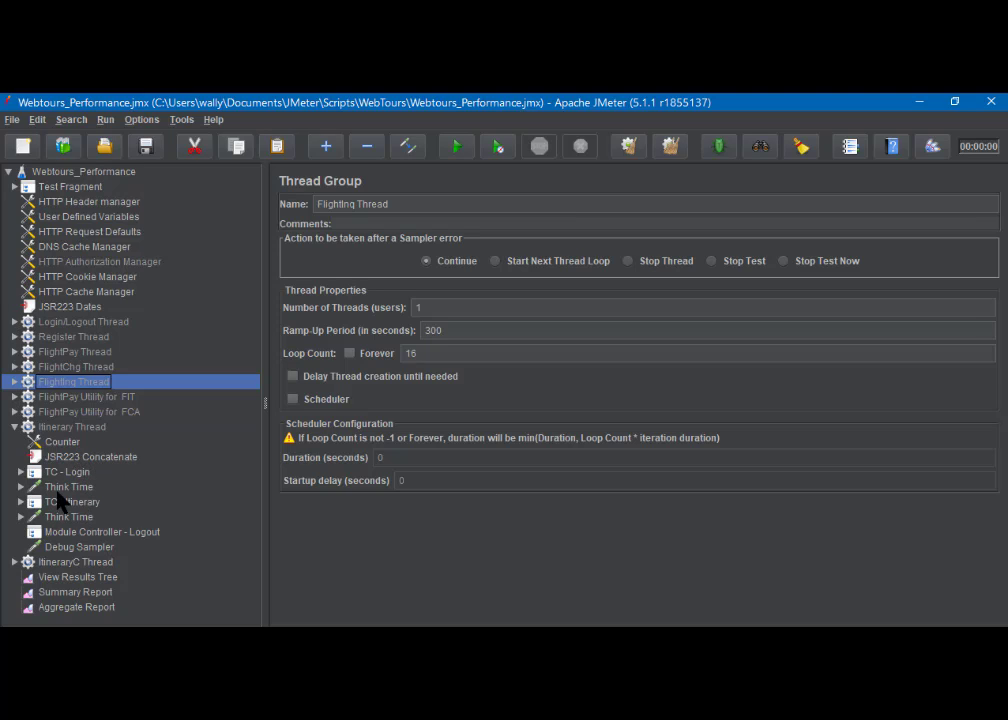
{"action": "left_click", "coordinate": [21, 472]}
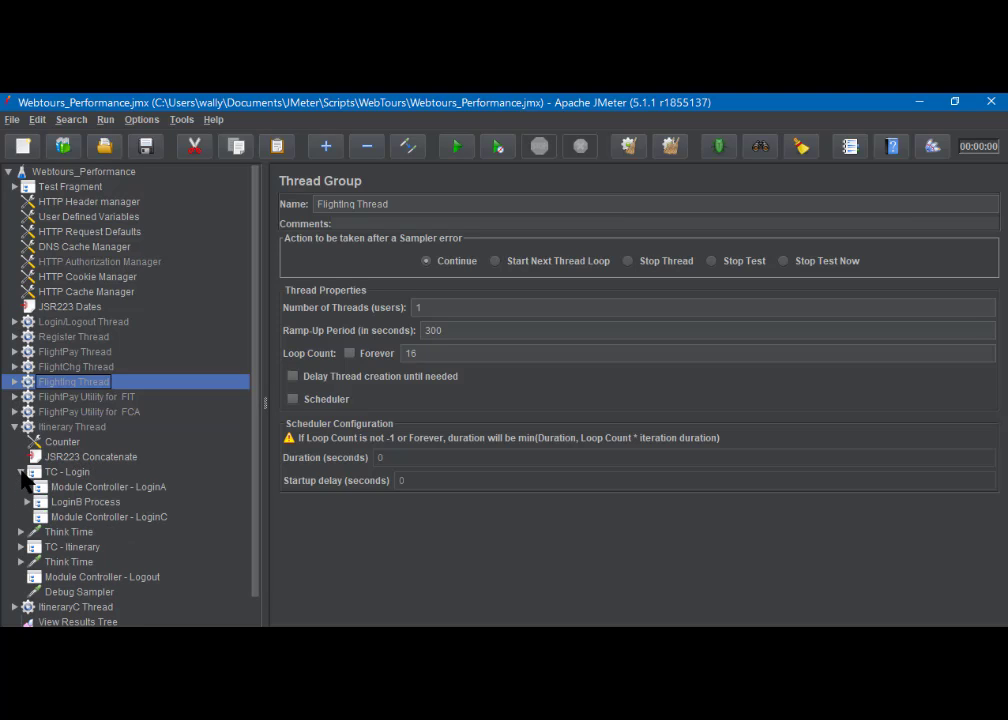
{"action": "left_click", "coordinate": [82, 487]}
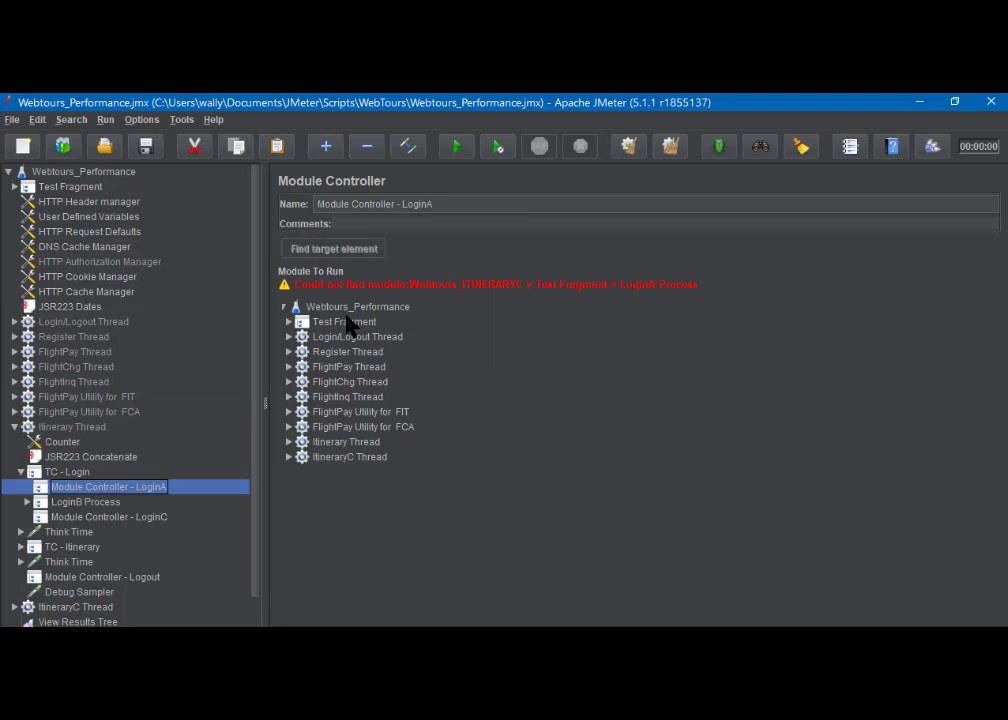
{"action": "left_click", "coordinate": [289, 322]}
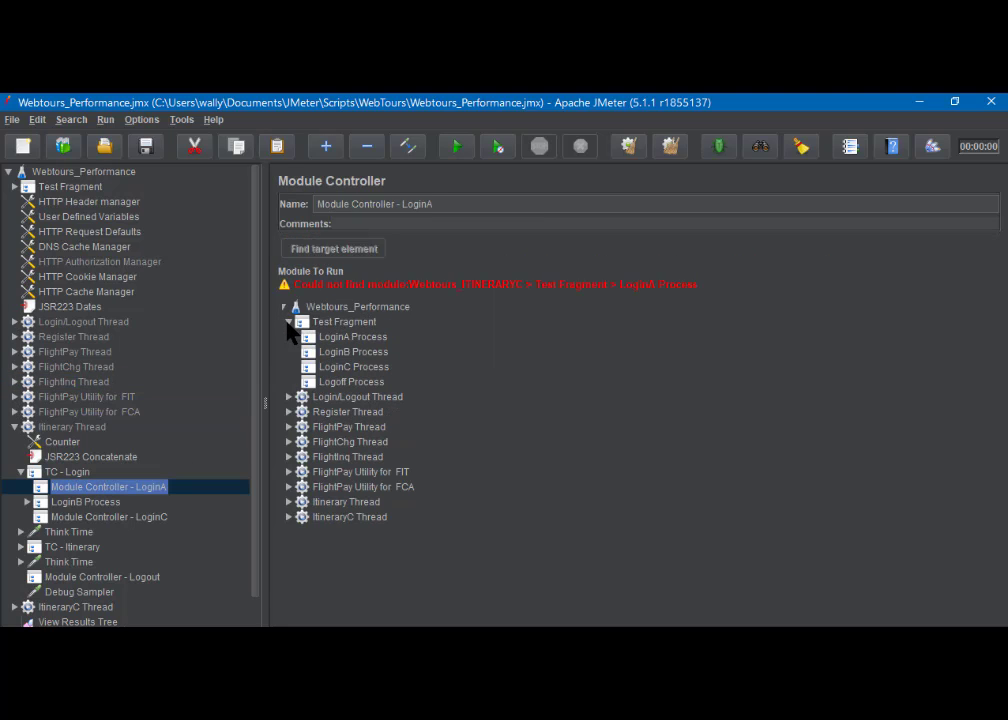
{"action": "left_click", "coordinate": [340, 339]}
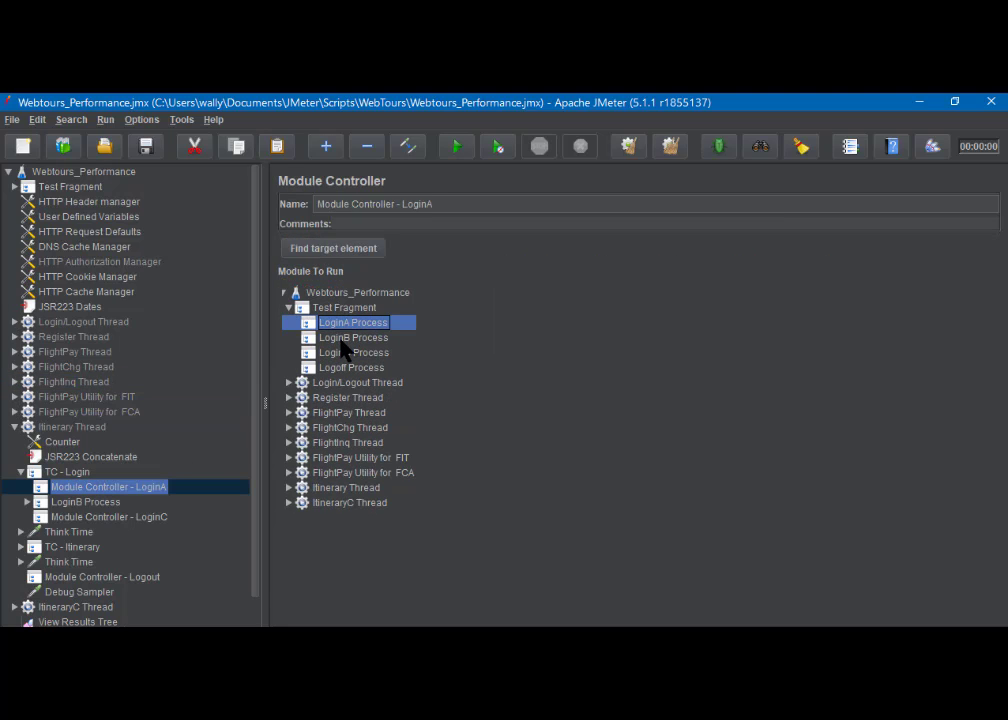
Step: Point the LoginC module controller in the Itinerary Thread to LoginC Process in the Test Fragment
{"action": "left_click", "coordinate": [67, 519]}
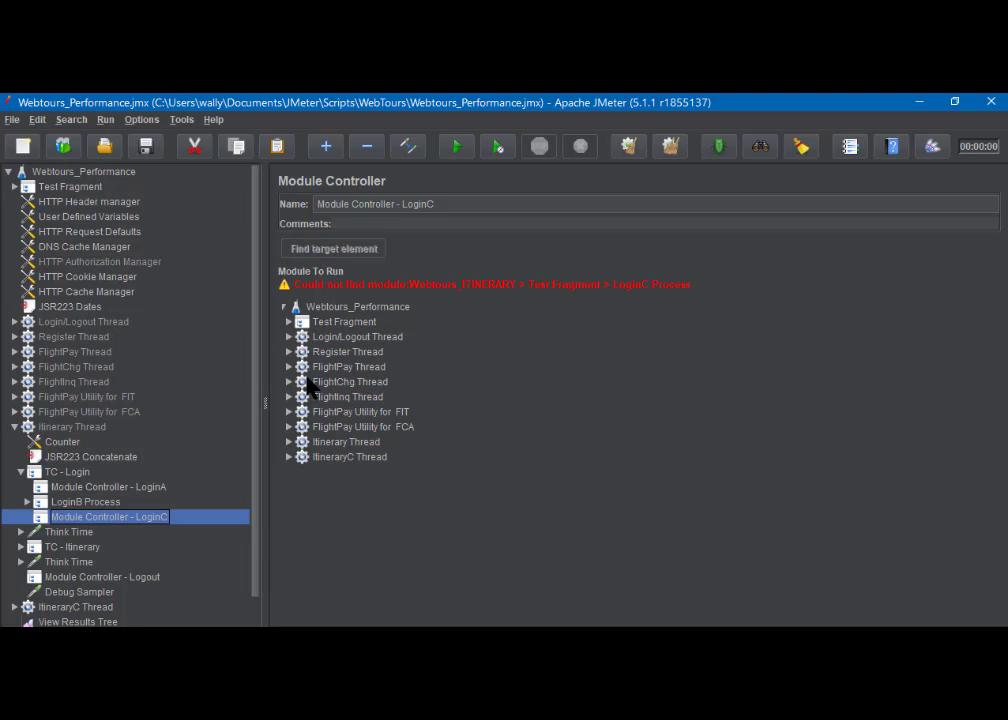
{"action": "left_click", "coordinate": [288, 322]}
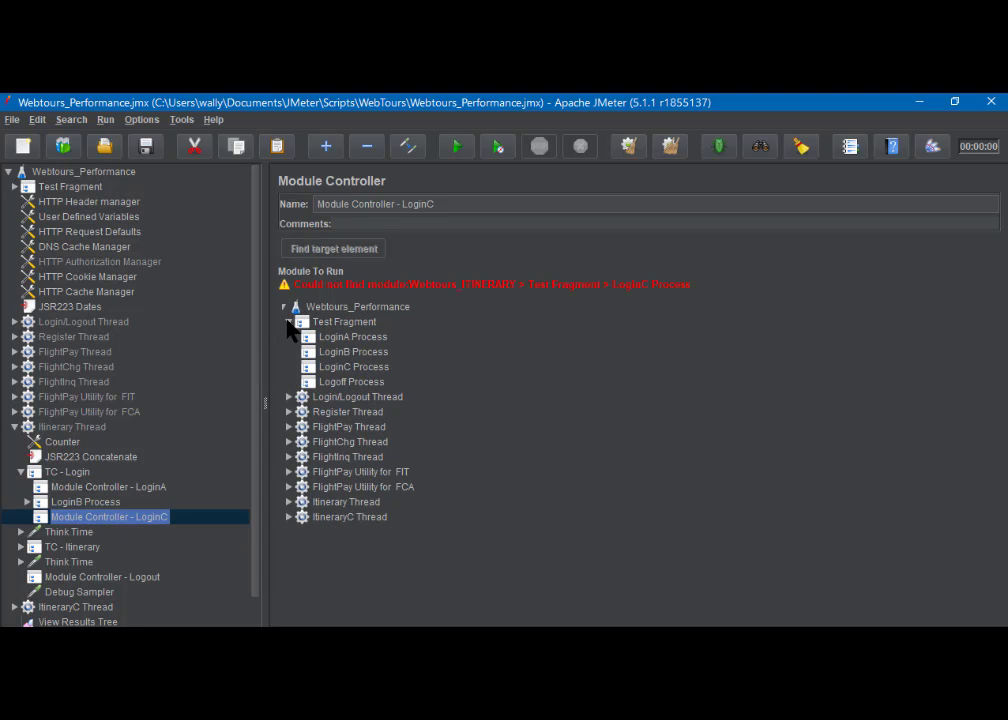
{"action": "left_click", "coordinate": [337, 369]}
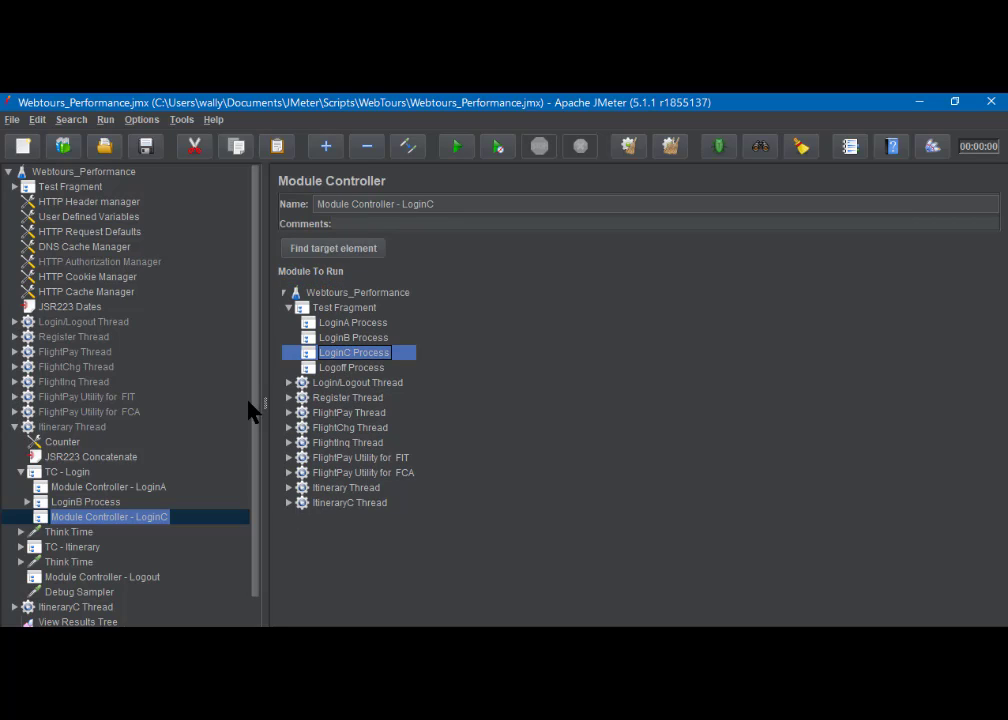
Step: Point the Logout module controller in the Itinerary Thread to Logoff Process in the Test Fragment, and collapse the thread
{"action": "left_click", "coordinate": [60, 578]}
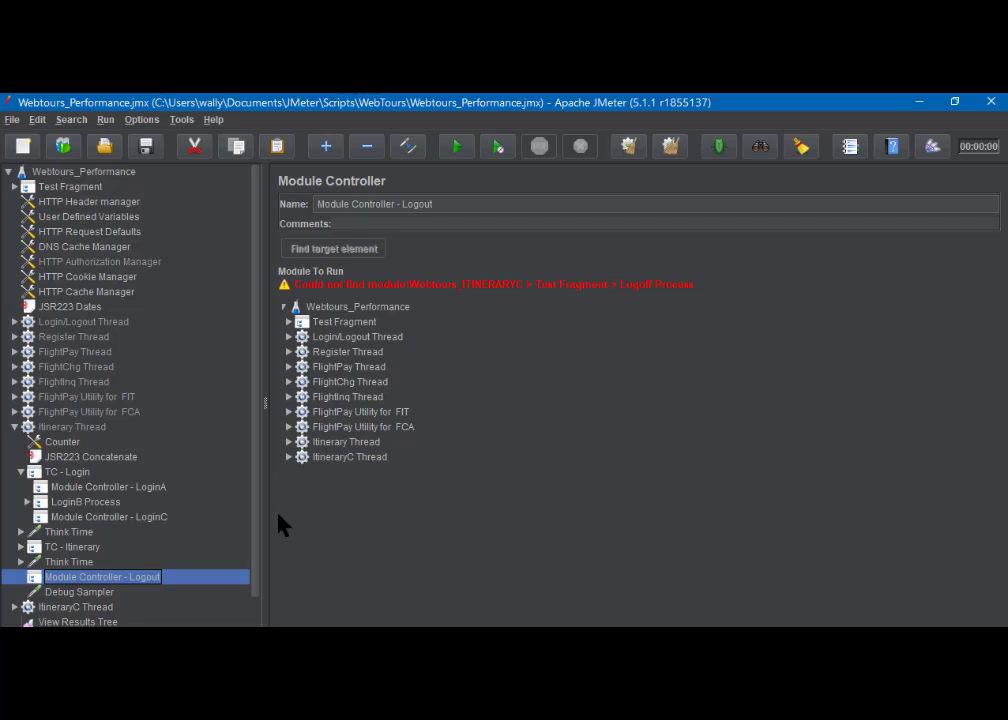
{"action": "left_click", "coordinate": [289, 323]}
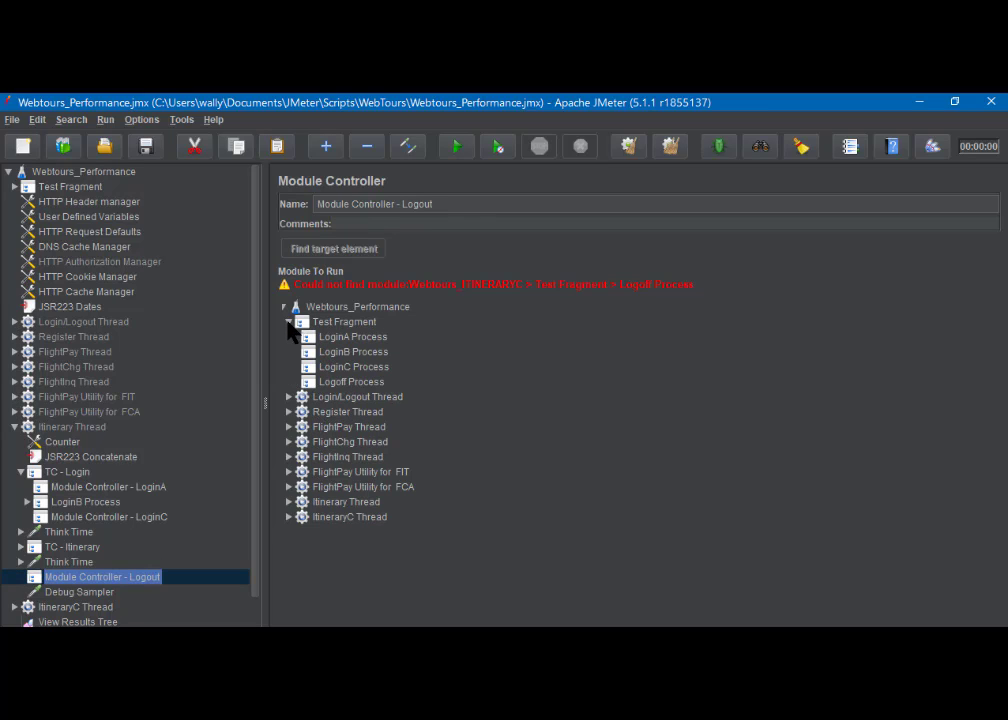
{"action": "left_click", "coordinate": [331, 382]}
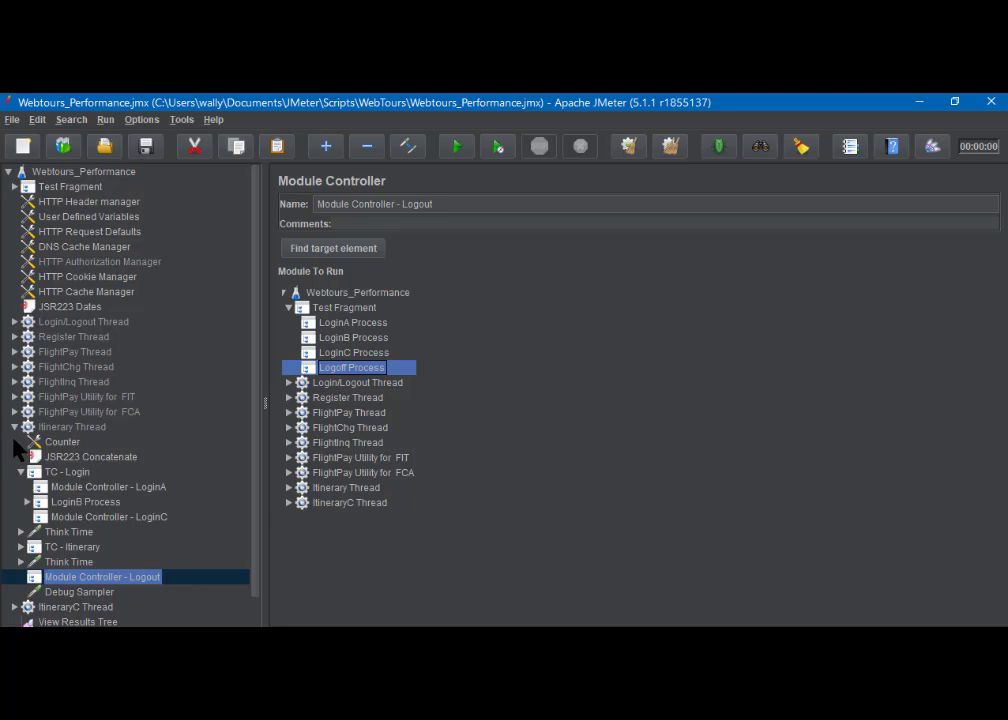
{"action": "left_click", "coordinate": [13, 428]}
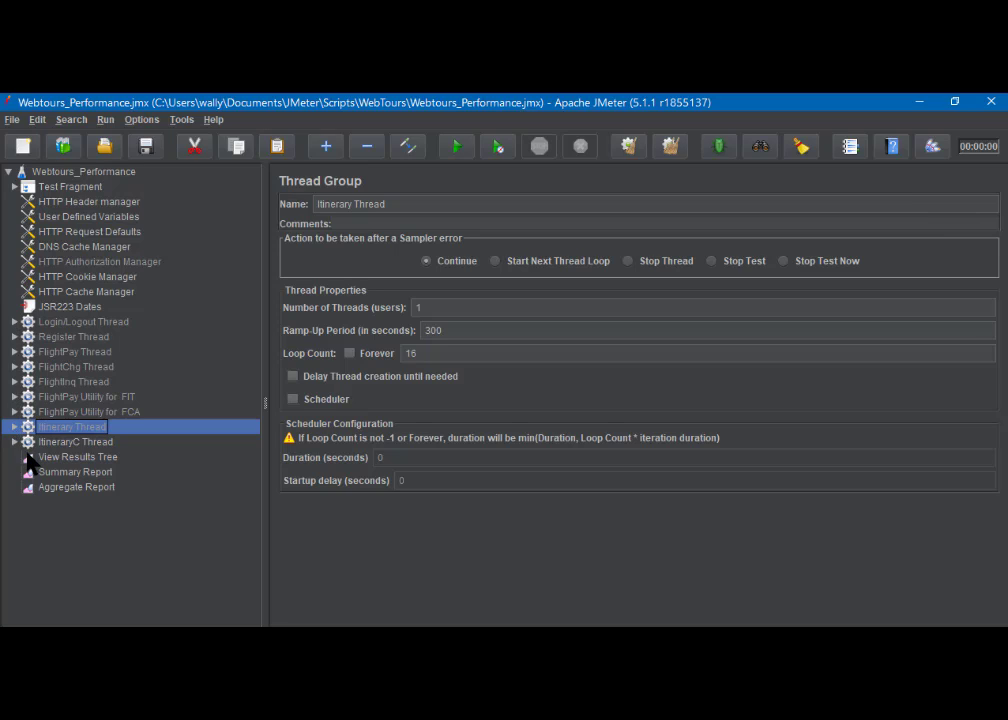
Step: Review the ItineraryC Thread's JSR223 Concatenate script and point its LoginA module controller to LoginA Process in the Test Fragment
{"action": "left_click", "coordinate": [13, 442]}
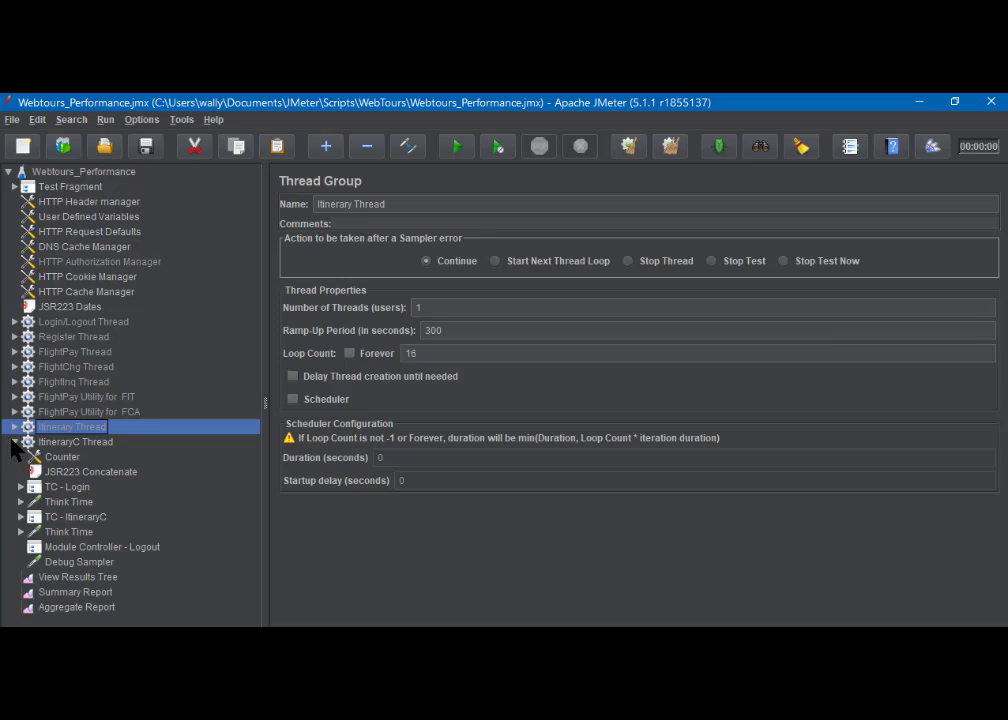
{"action": "left_click", "coordinate": [71, 471]}
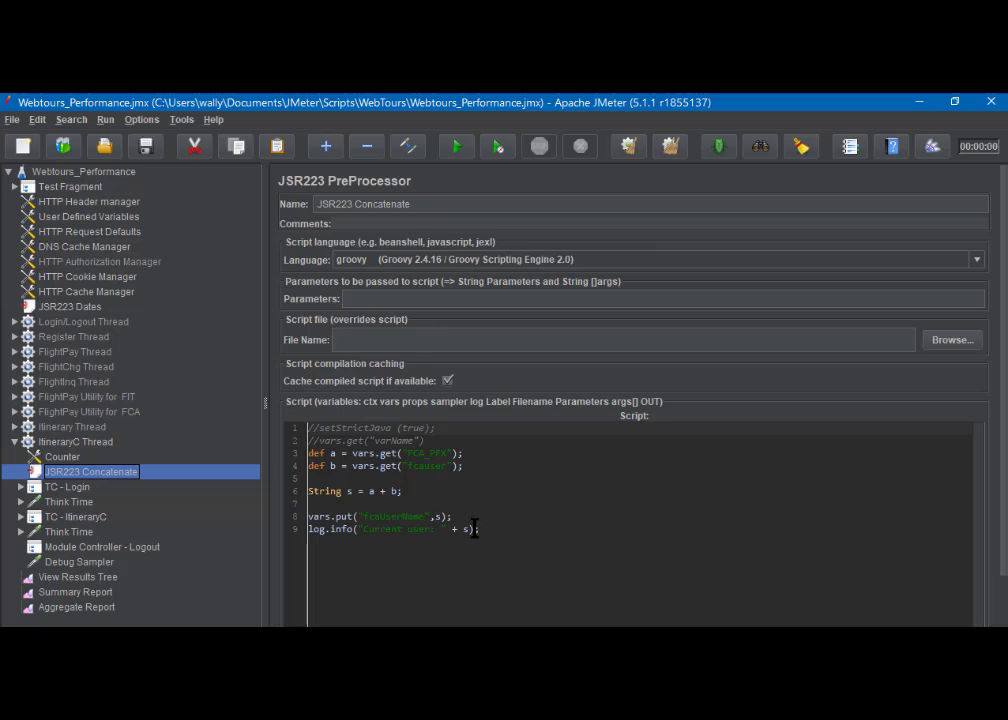
{"action": "left_click", "coordinate": [382, 513]}
{"action": "key", "text": "BackSpace"}
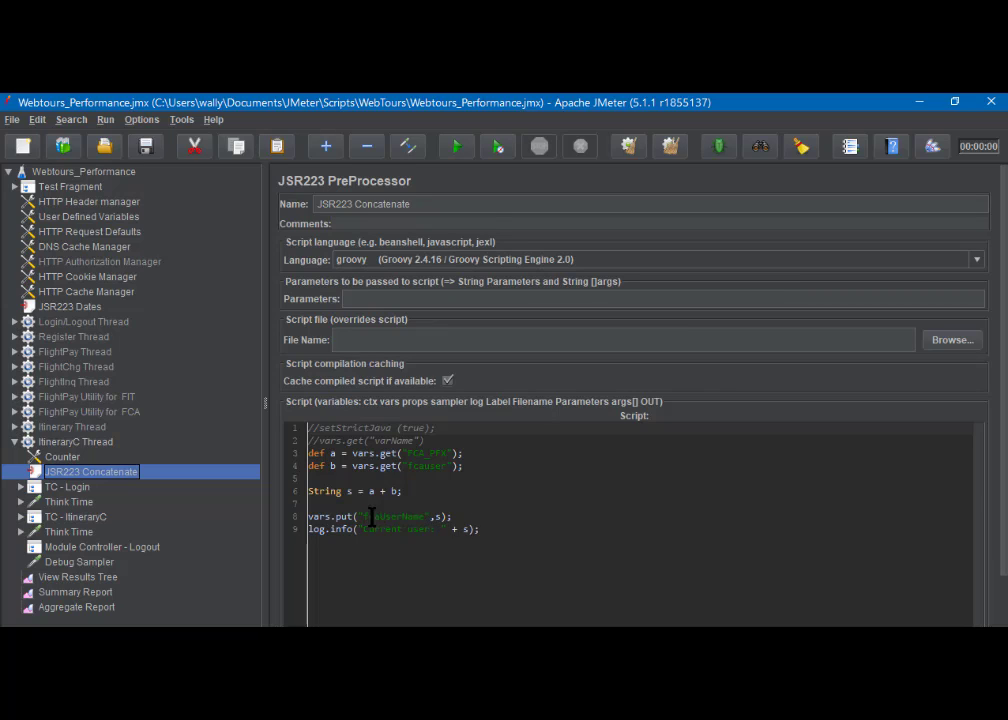
{"action": "type", "text": "U"}
{"action": "left_click", "coordinate": [21, 488]}
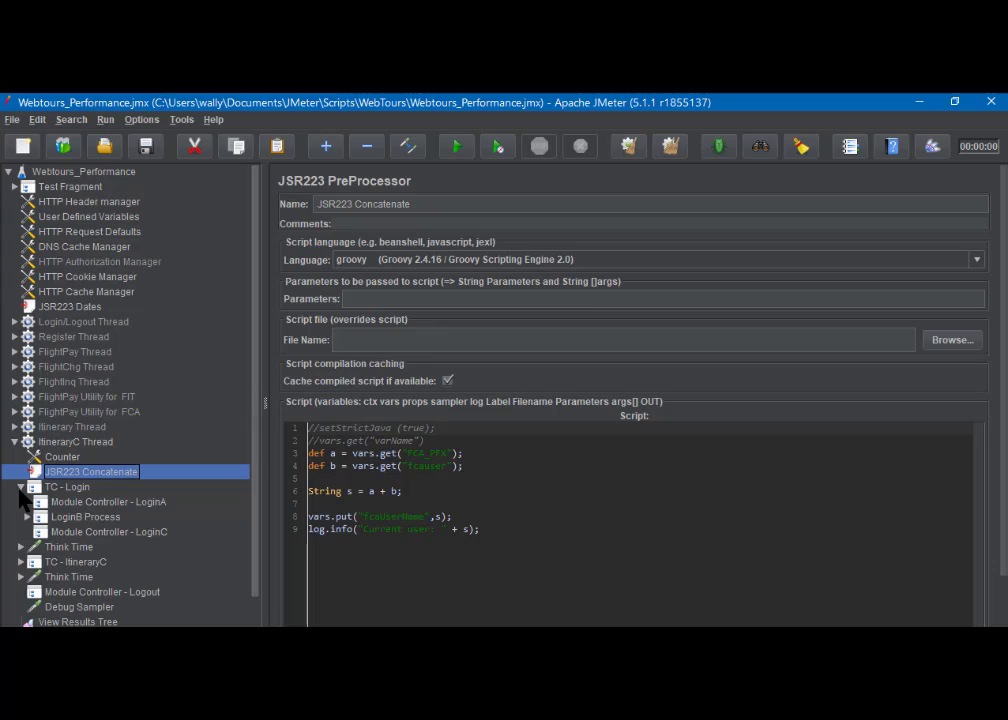
{"action": "left_click", "coordinate": [104, 505]}
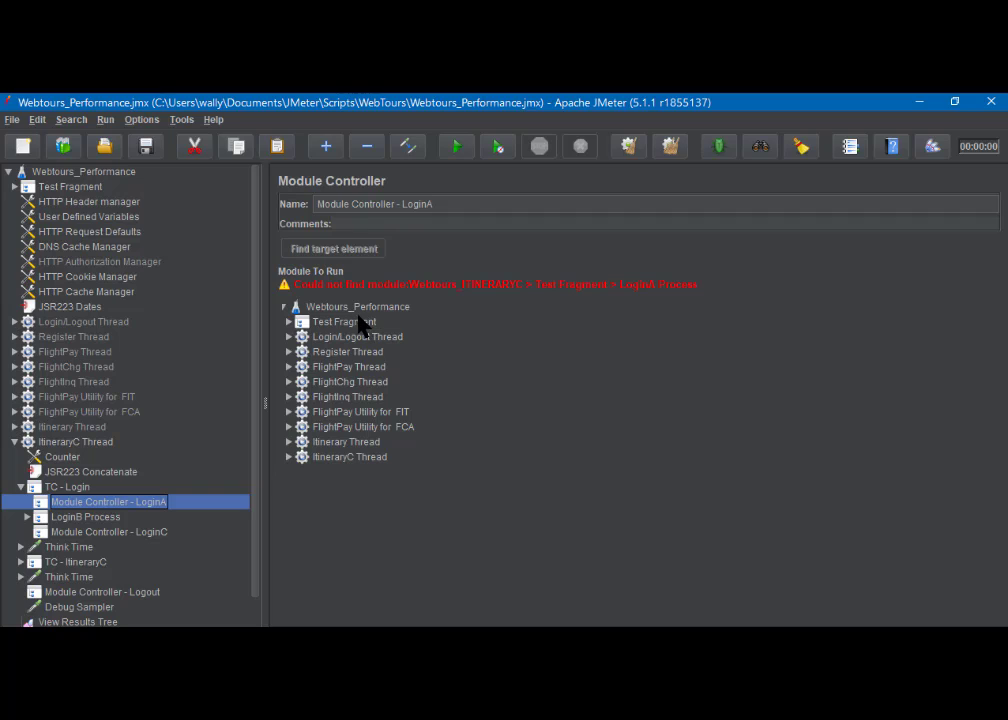
{"action": "left_click", "coordinate": [287, 323]}
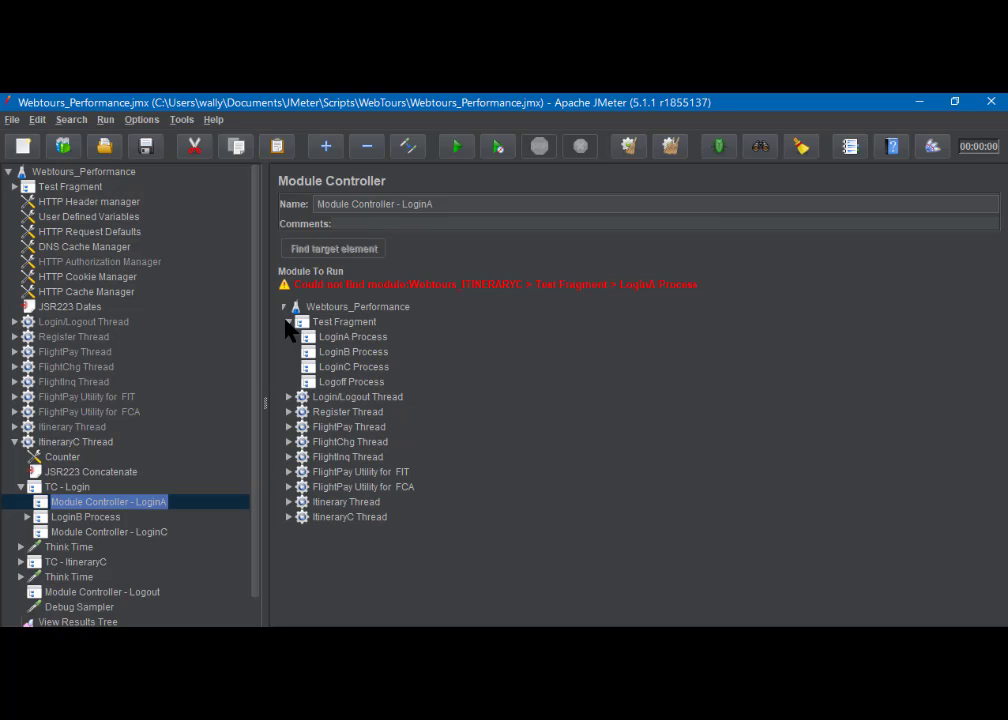
{"action": "left_click", "coordinate": [338, 338]}
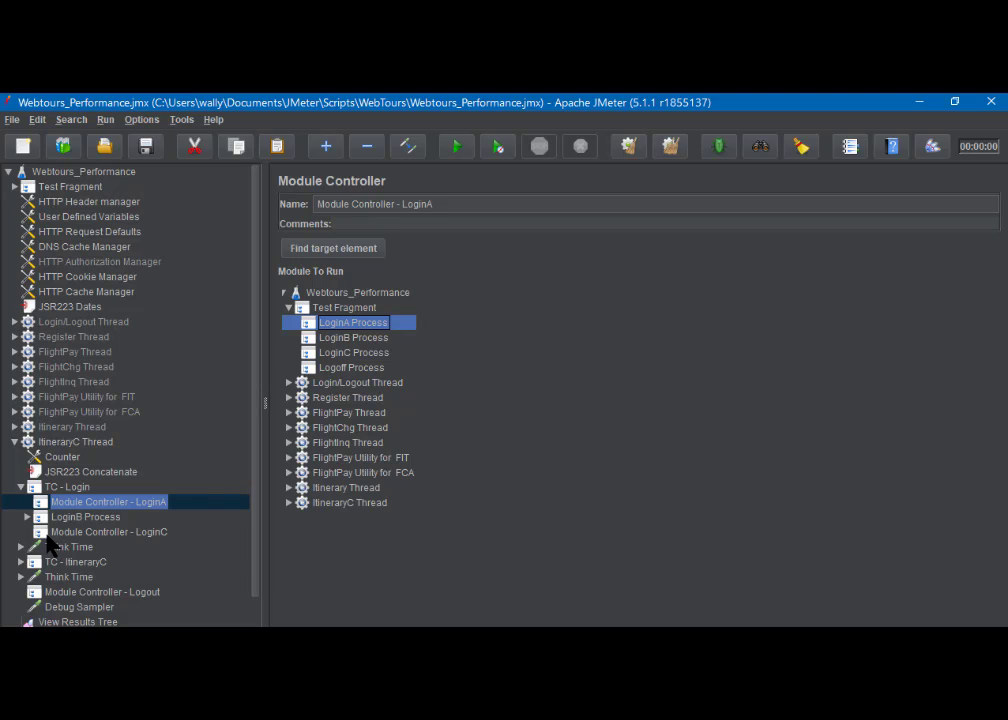
Step: Point the LoginC module controller in the ItineraryC Thread to LoginC Process in the Test Fragment
{"action": "left_click", "coordinate": [100, 532]}
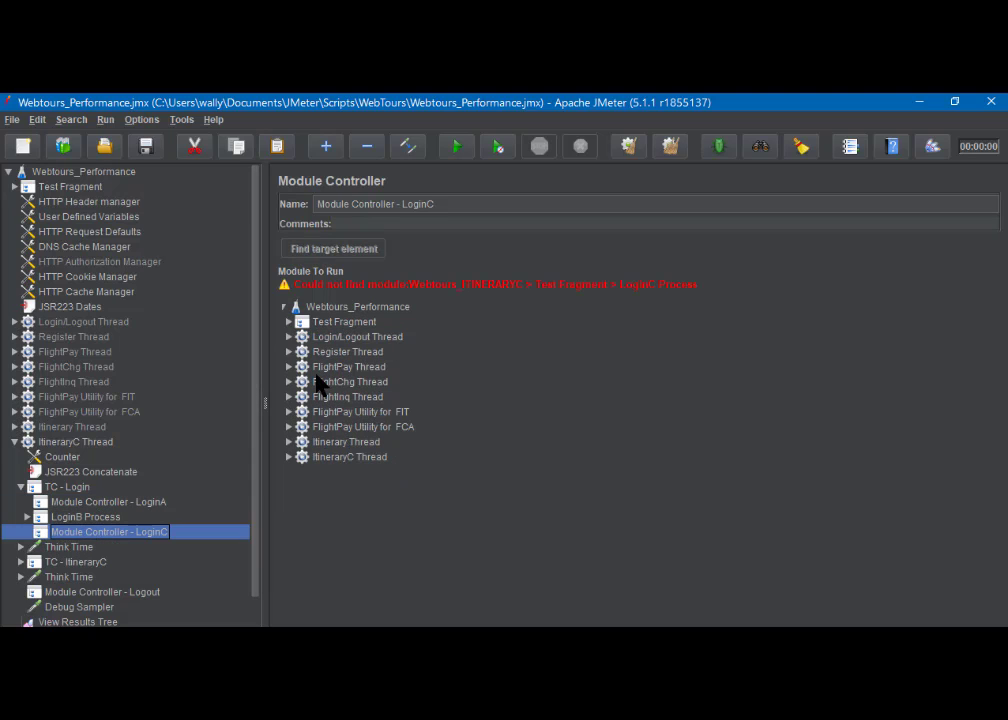
{"action": "left_click", "coordinate": [287, 321]}
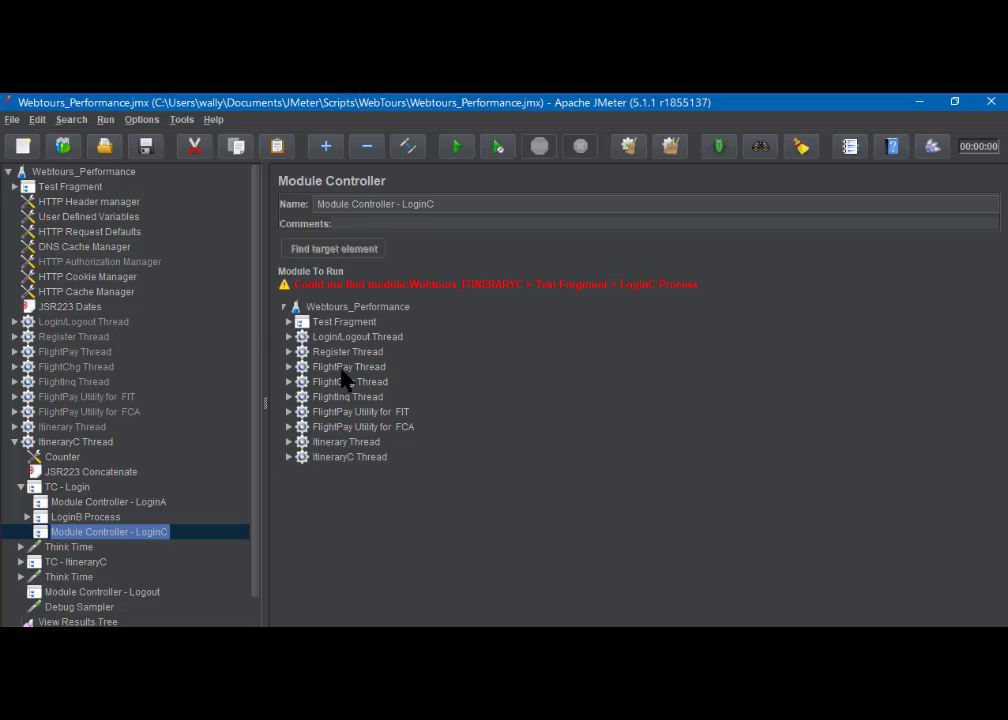
{"action": "left_click", "coordinate": [289, 322]}
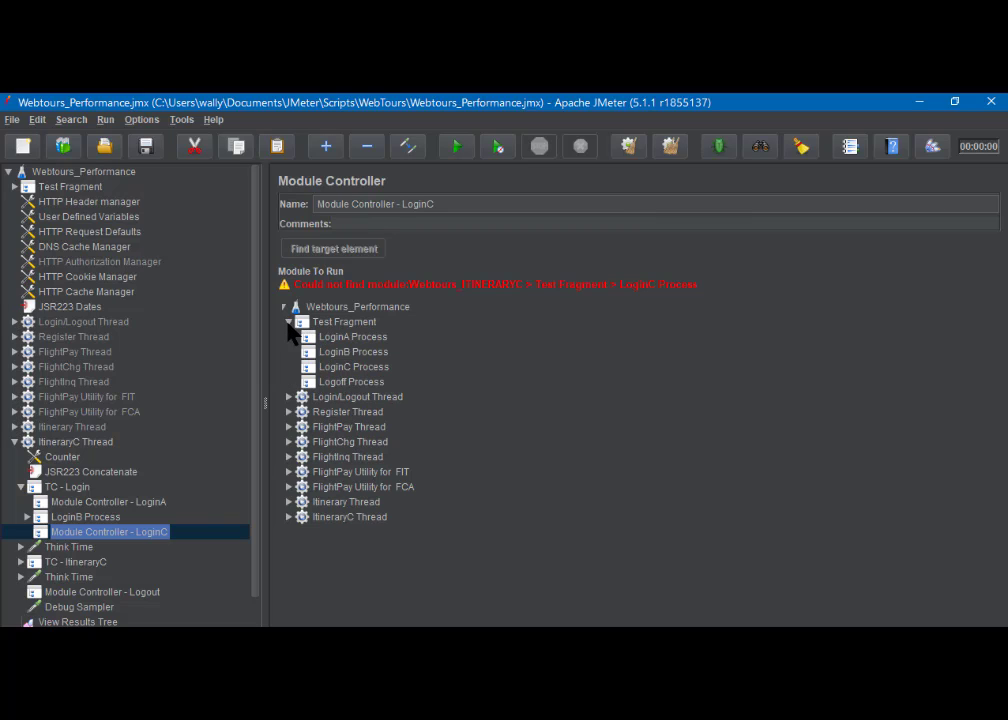
{"action": "left_click", "coordinate": [358, 369]}
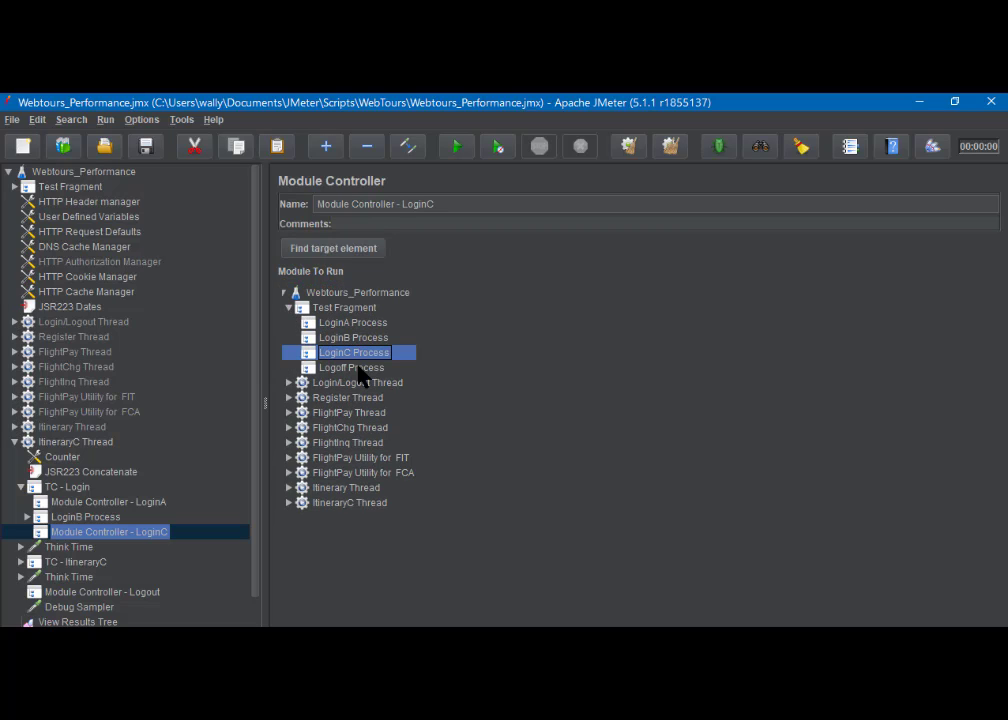
Step: Point the Logout module controller in the ItineraryC Thread to Logoff Process in the Test Fragment, and collapse the thread
{"action": "left_click", "coordinate": [76, 594]}
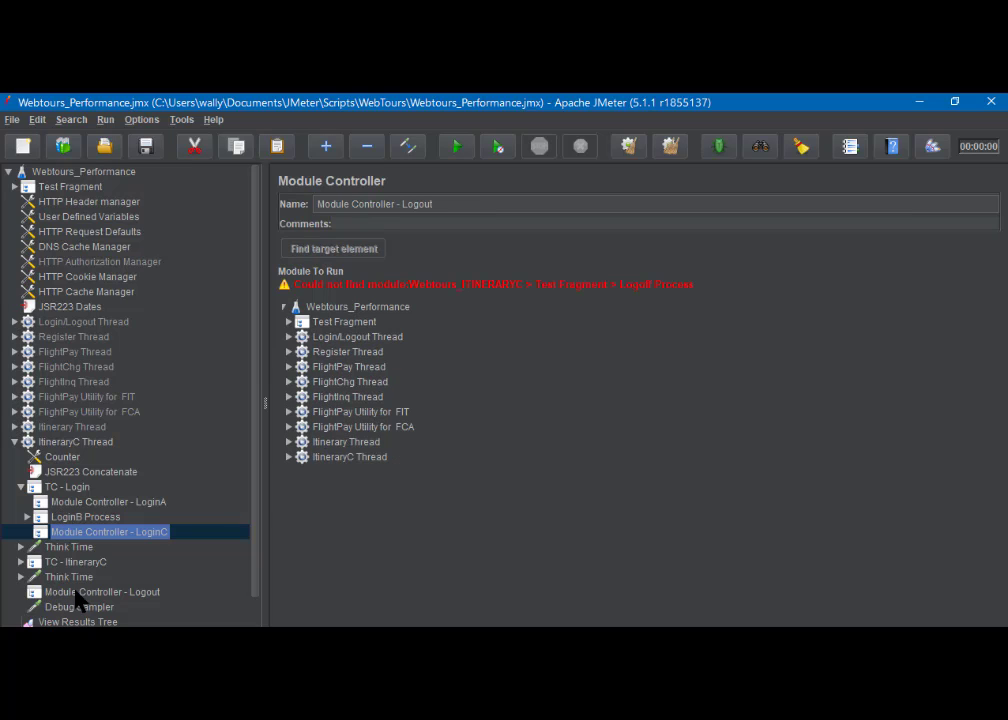
{"action": "left_click", "coordinate": [288, 322]}
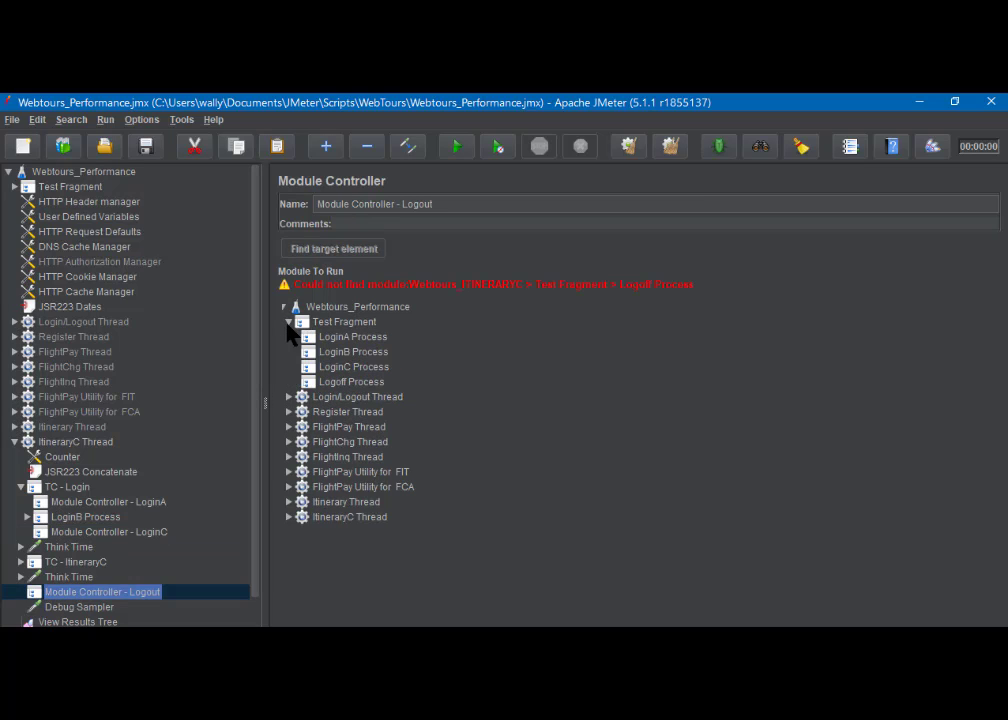
{"action": "left_click", "coordinate": [342, 384]}
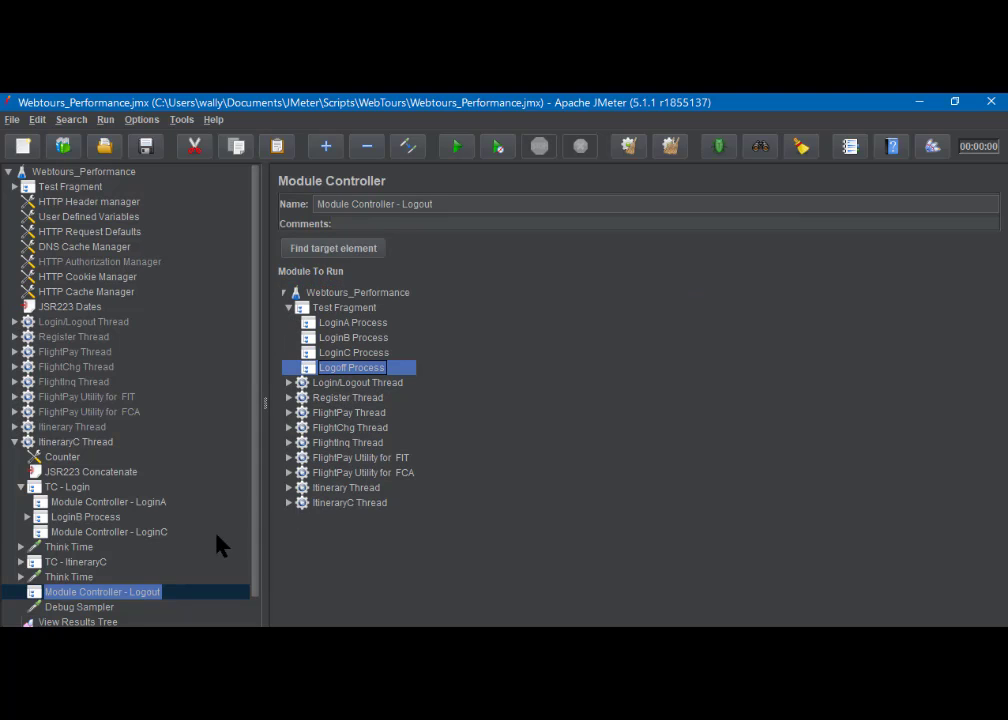
{"action": "scroll", "coordinate": [207, 552], "scroll_direction": "down", "scroll_amount": 1}
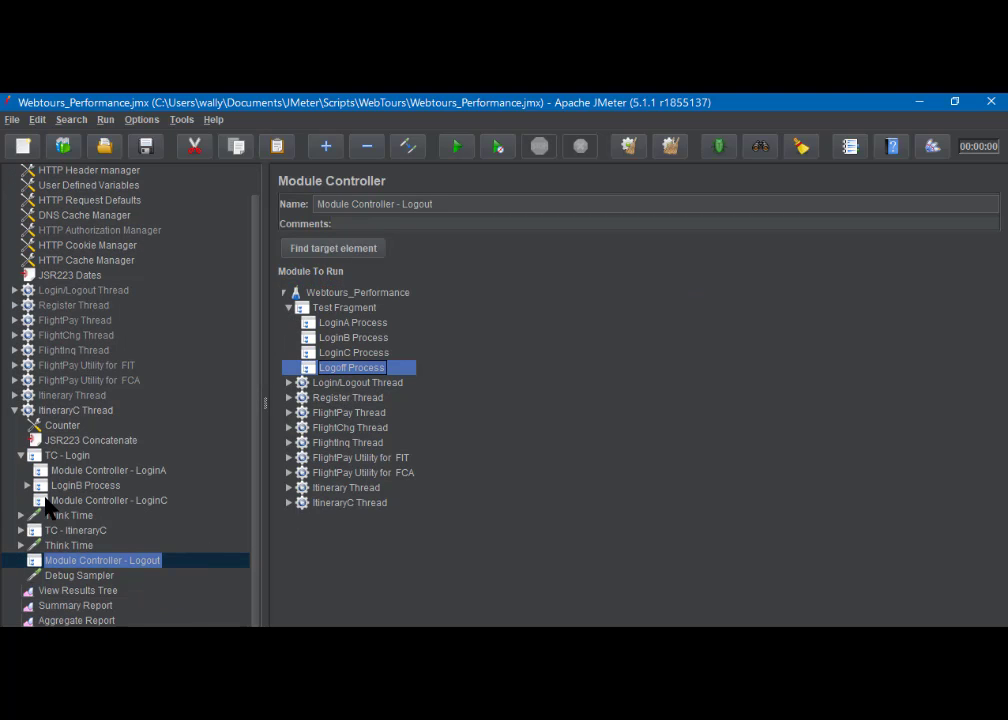
{"action": "left_click", "coordinate": [14, 410]}
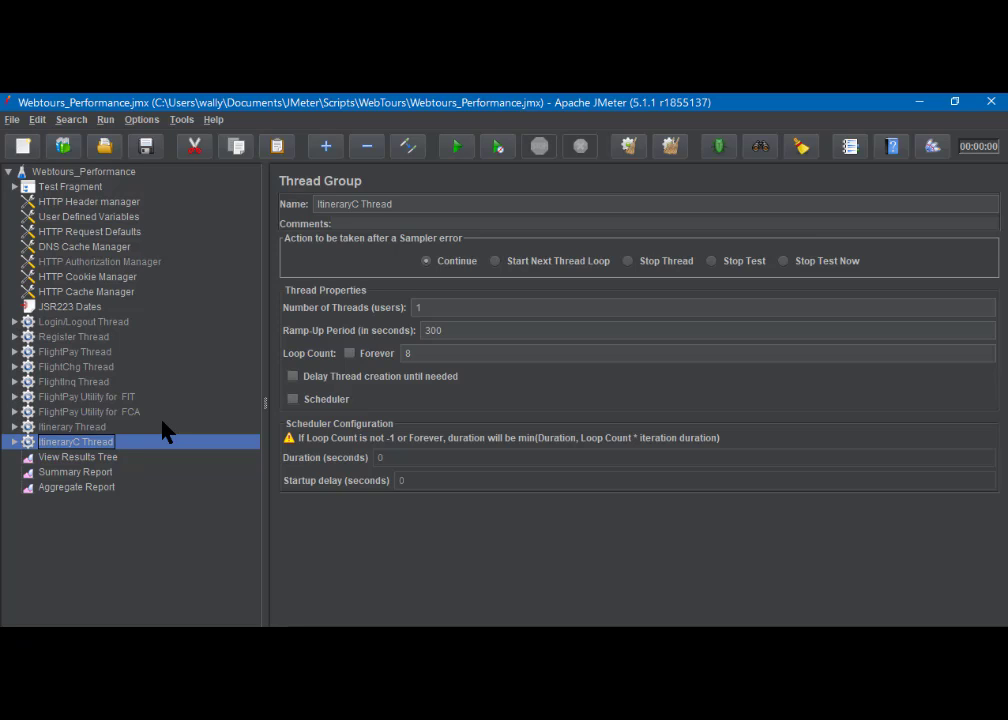
Step: Set the loop count of the FlightInq Thread to 15
{"action": "left_click", "coordinate": [62, 382]}
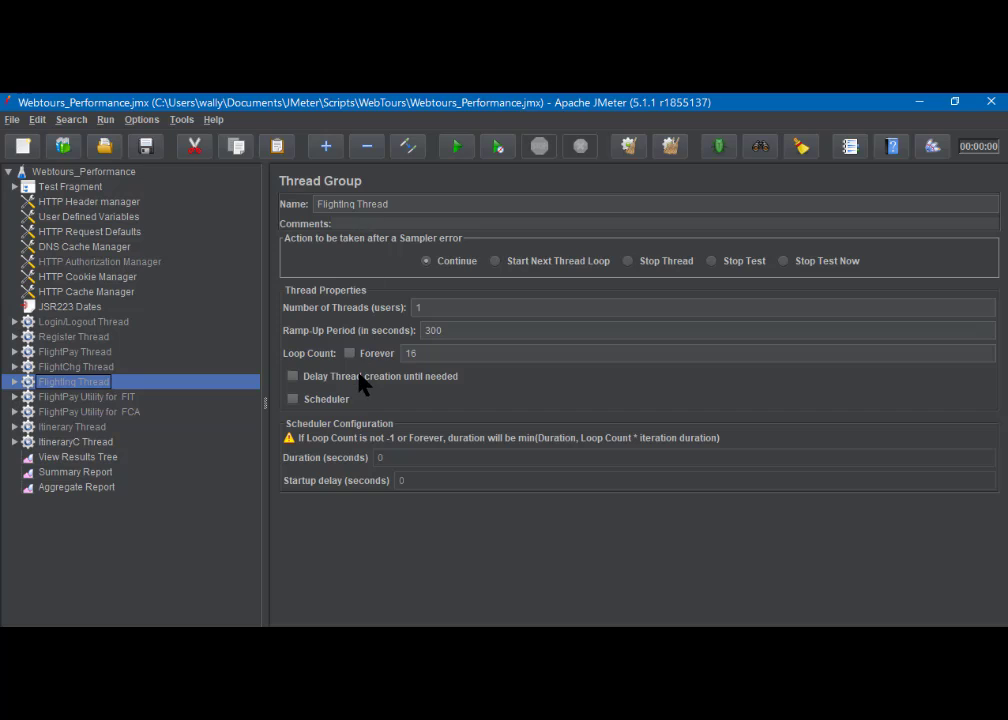
{"action": "left_click", "coordinate": [432, 356]}
{"action": "key", "text": "BackSpace"}
{"action": "type", "text": "5"}
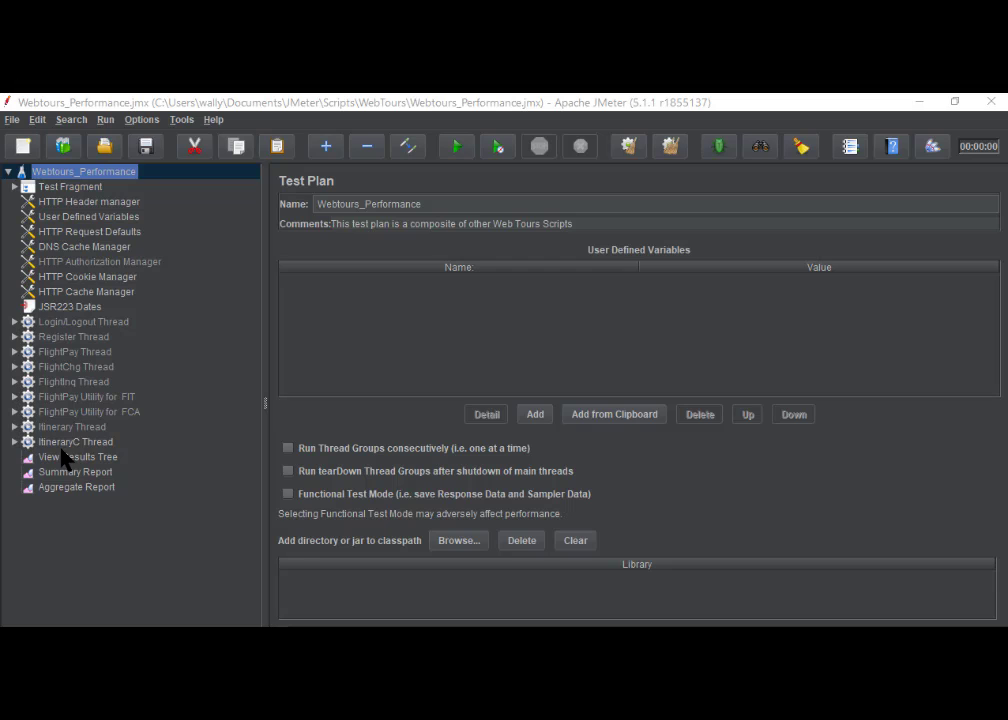
{"action": "right_click", "coordinate": [64, 175]}
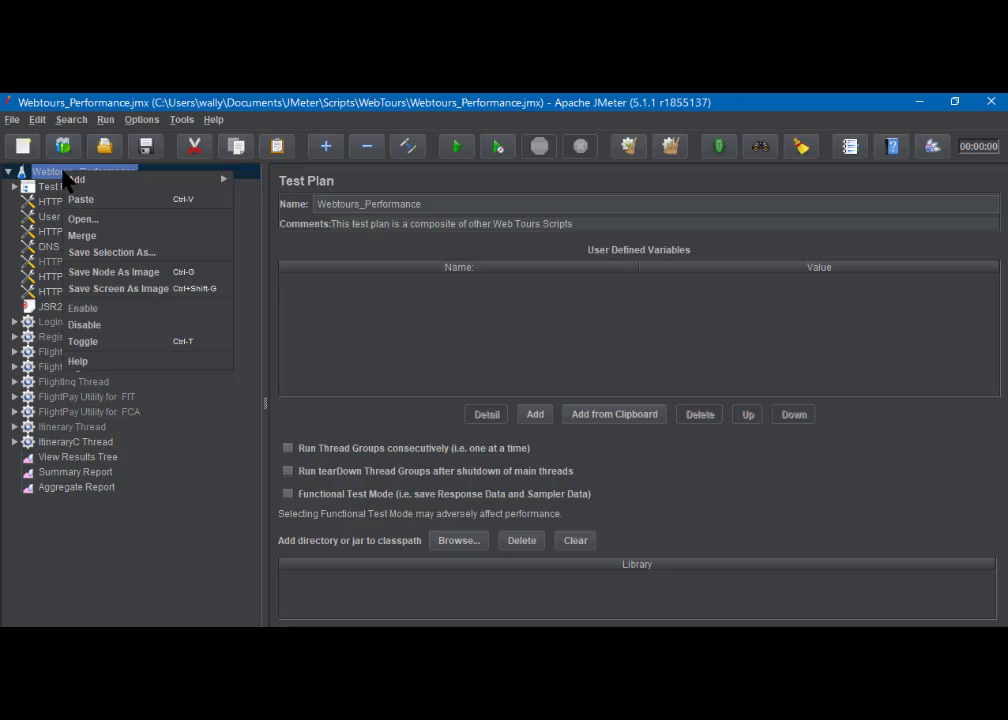
{"action": "mouse_move", "coordinate": [80, 183]}
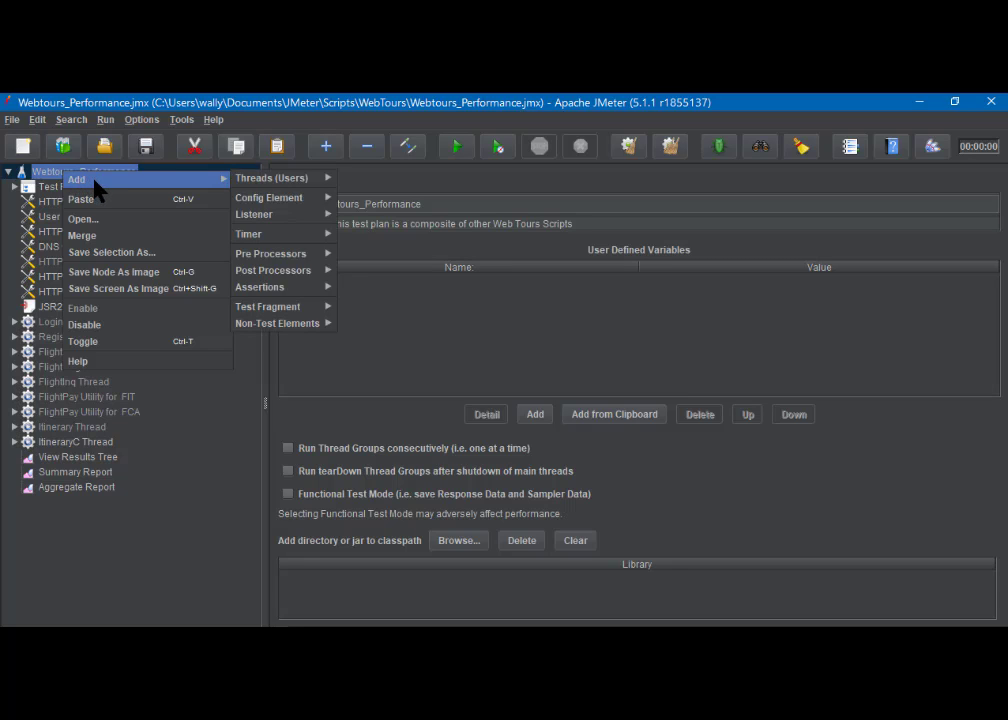
{"action": "mouse_move", "coordinate": [263, 190]}
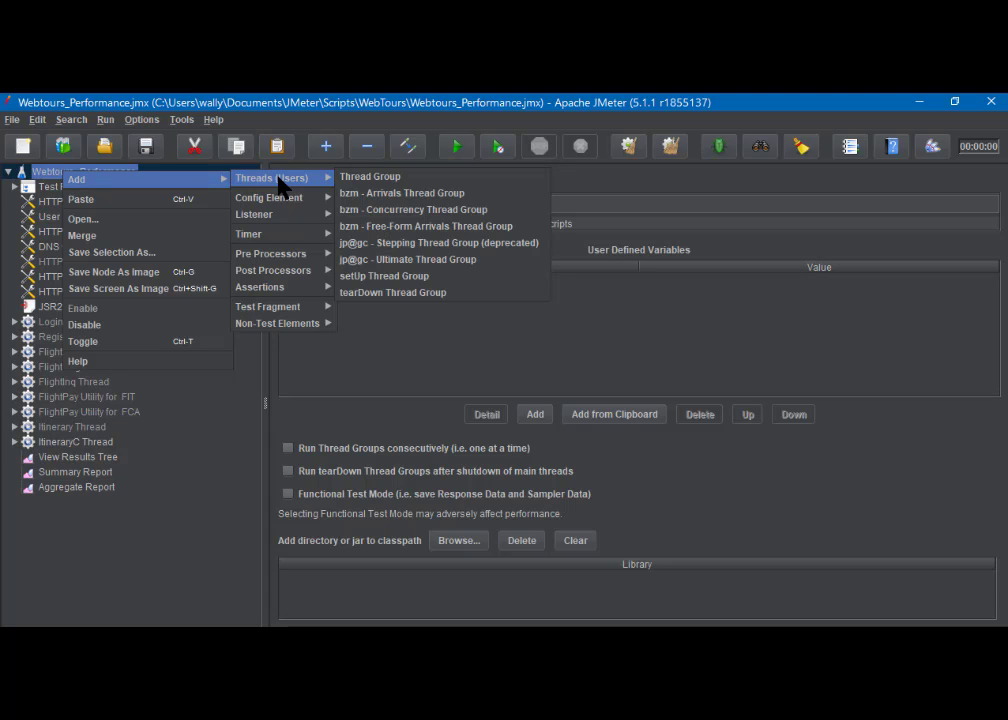
{"action": "mouse_move", "coordinate": [279, 231]}
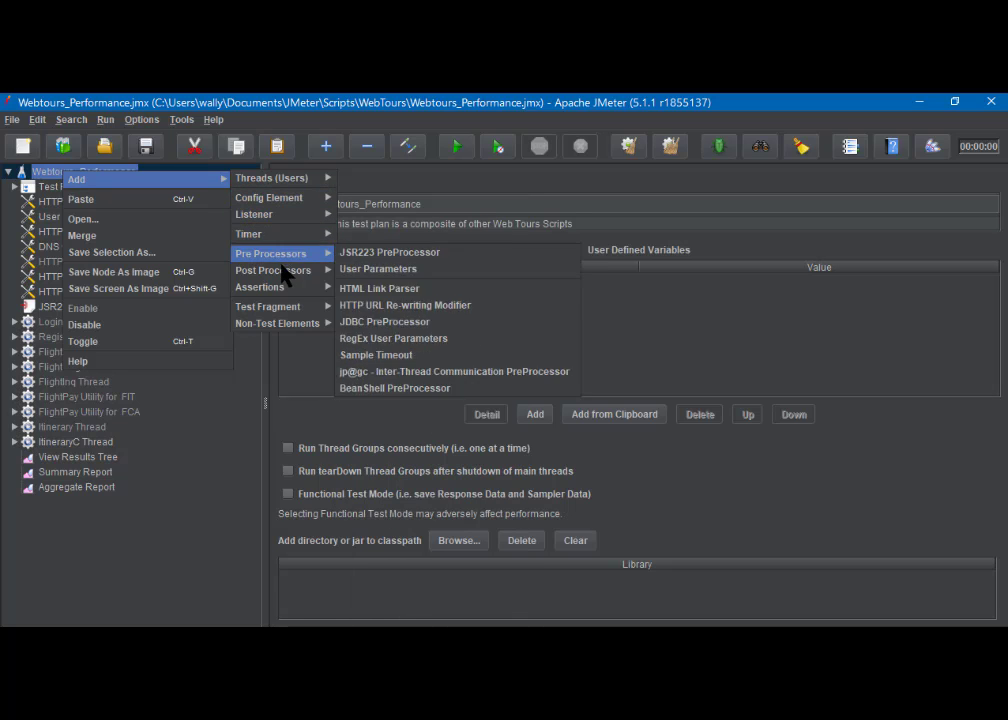
{"action": "mouse_move", "coordinate": [291, 290]}
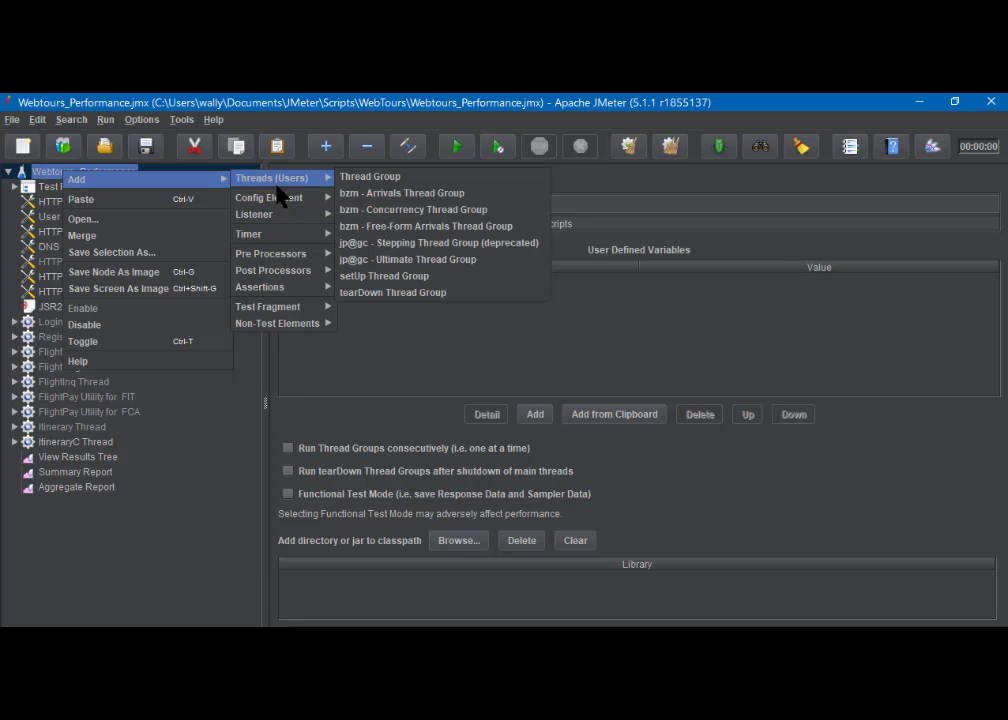
{"action": "left_click", "coordinate": [52, 190]}
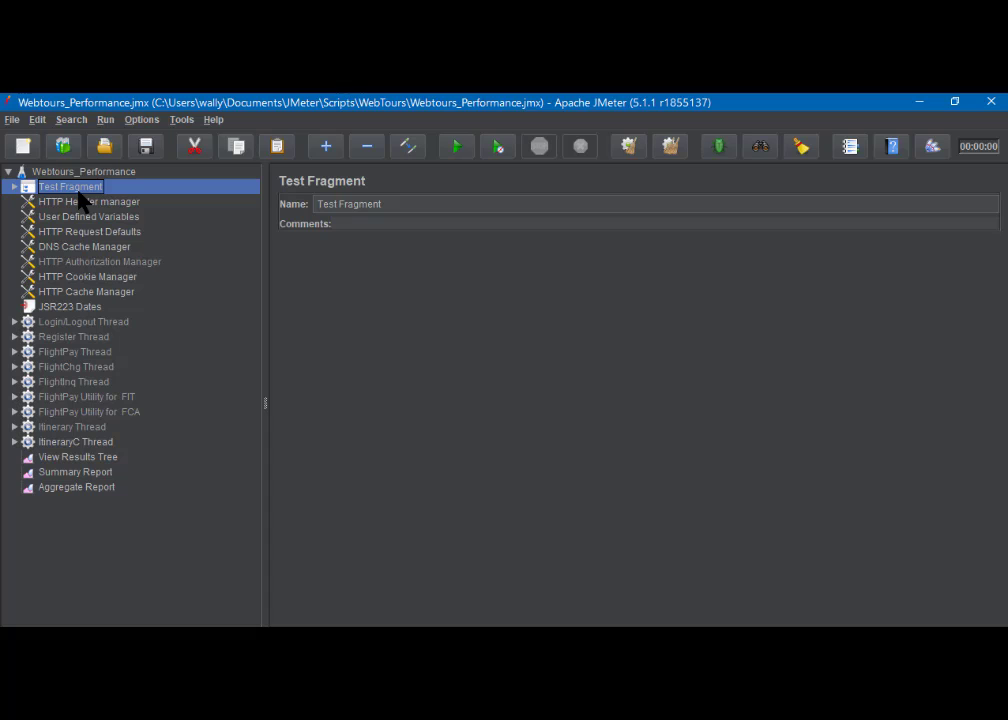
Step: Add a Recording Controller to the Login/Logout Thread
{"action": "left_click", "coordinate": [77, 323]}
{"action": "right_click", "coordinate": [77, 323]}
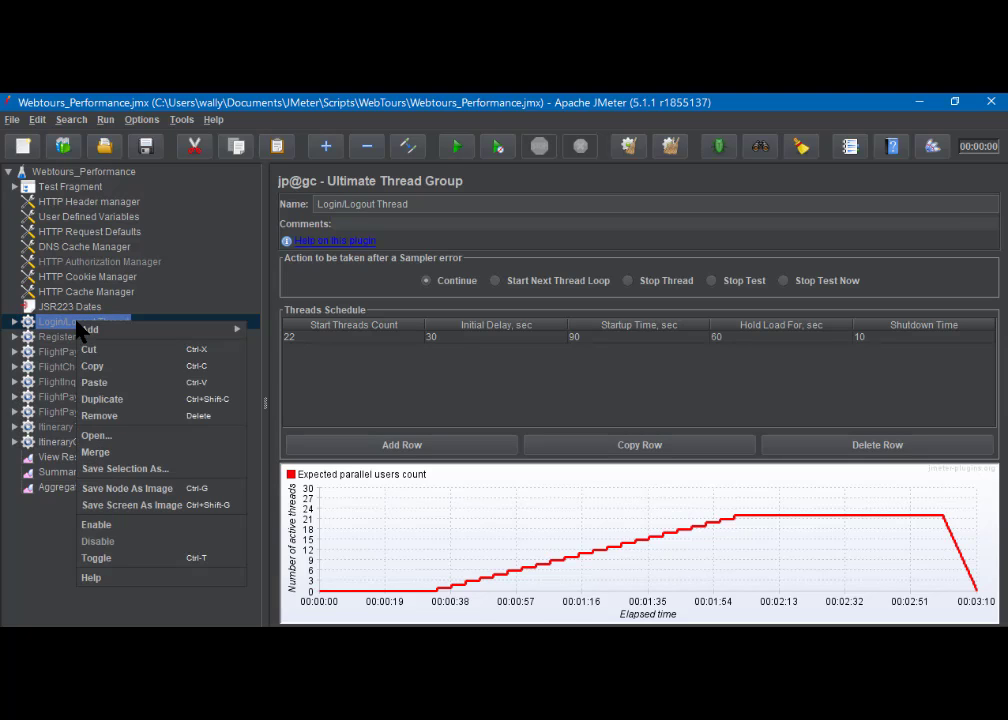
{"action": "mouse_move", "coordinate": [101, 333]}
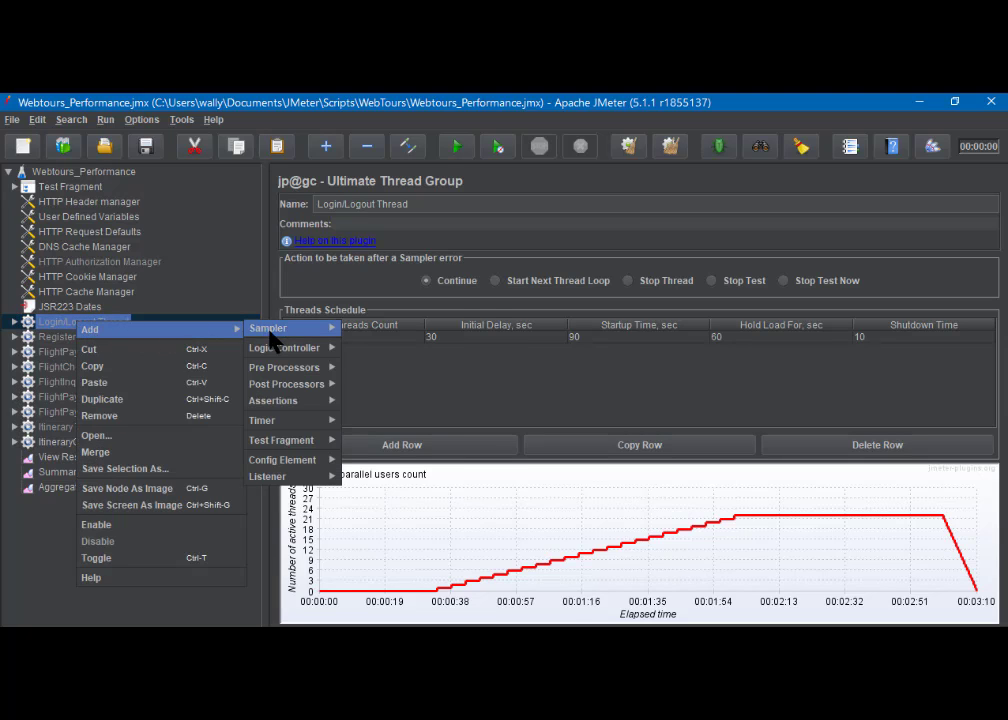
{"action": "mouse_move", "coordinate": [279, 348]}
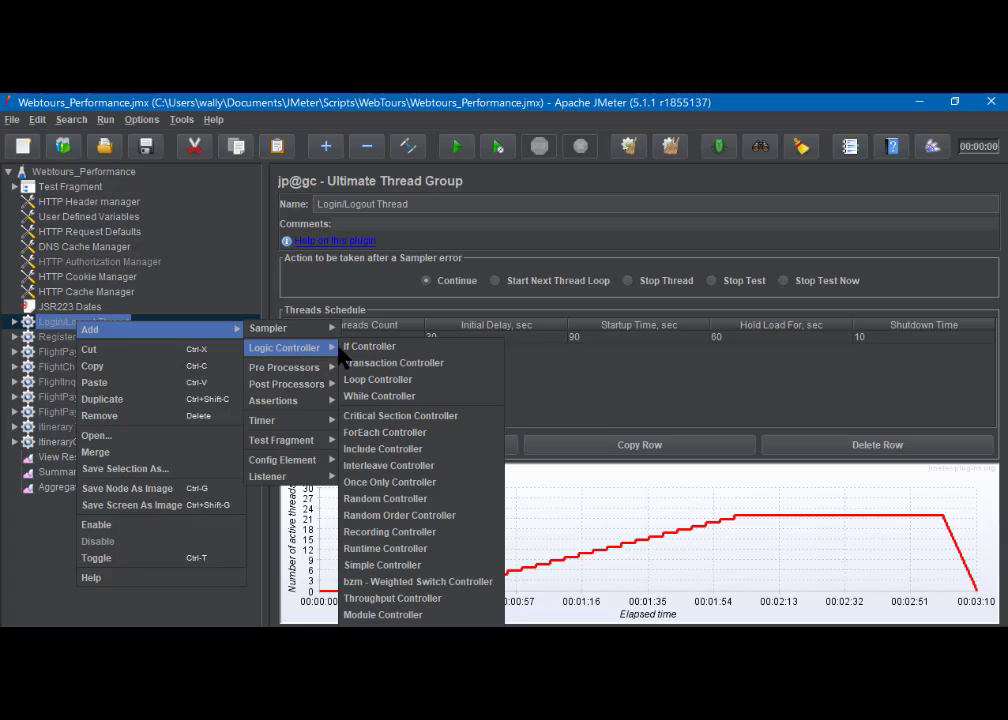
{"action": "left_click", "coordinate": [392, 533]}
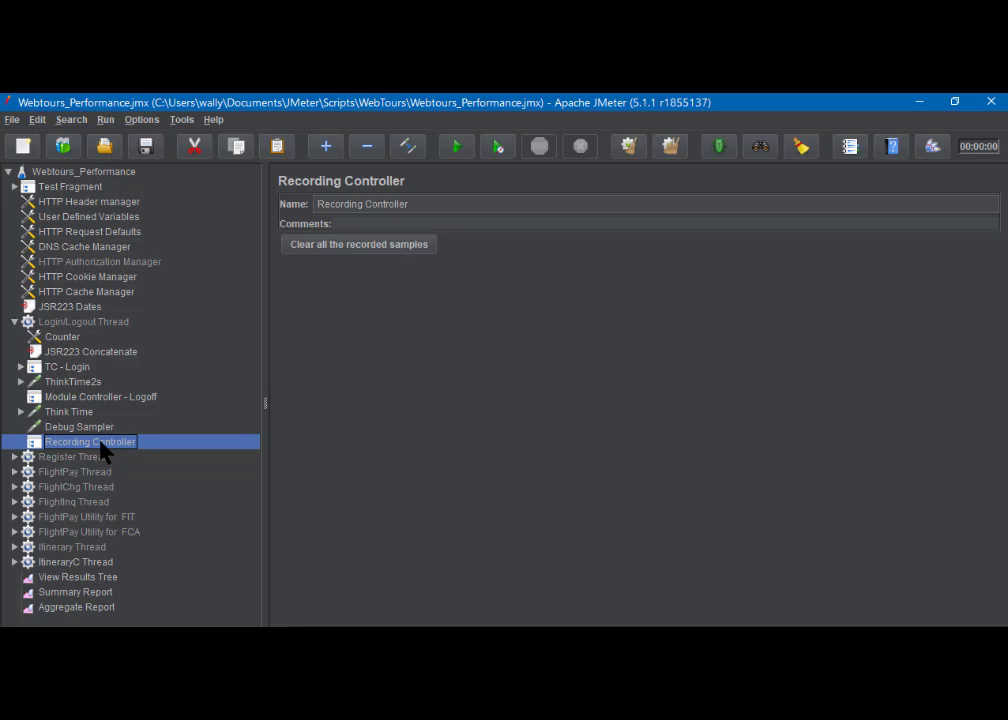
Step: Try to move the Recording Controller out of the Login/Logout Thread and further down the test plan tree
{"action": "left_click_drag", "start_coordinate": [104, 451], "coordinate": [101, 461]}
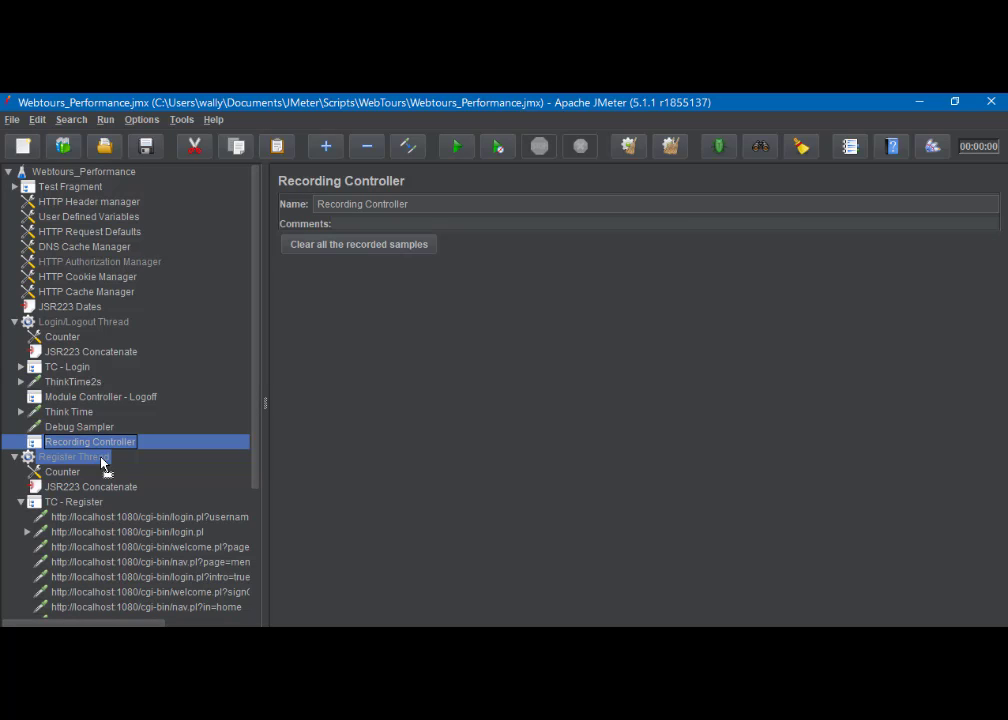
{"action": "left_click_drag", "start_coordinate": [101, 461], "coordinate": [97, 479]}
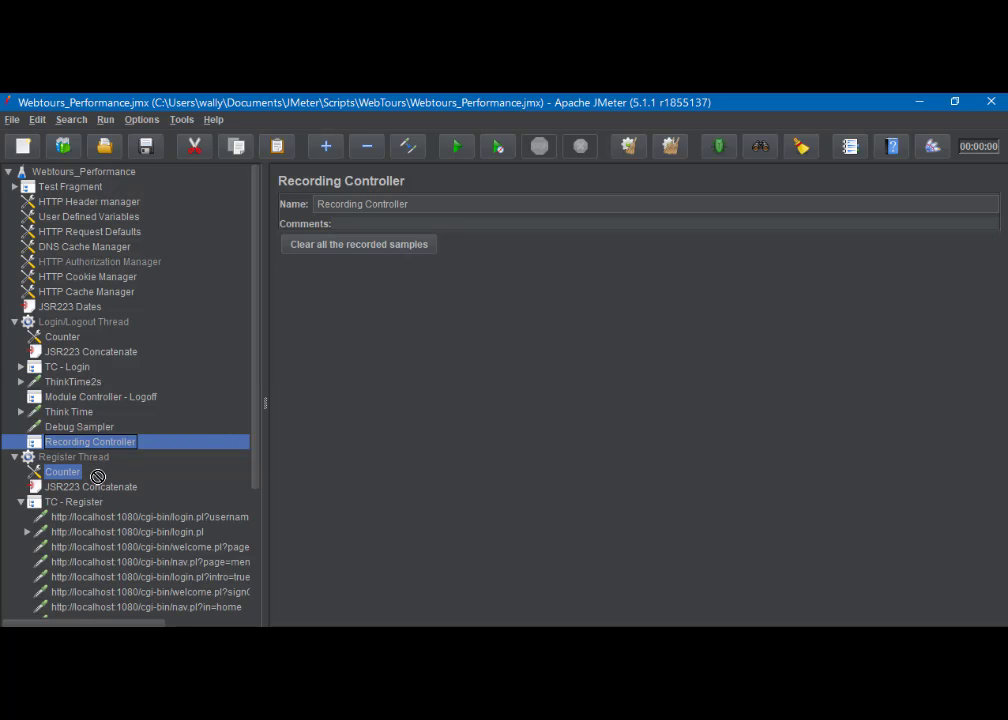
{"action": "left_click_drag", "start_coordinate": [98, 476], "coordinate": [98, 476]}
{"action": "left_click_drag", "start_coordinate": [98, 476], "coordinate": [115, 621]}
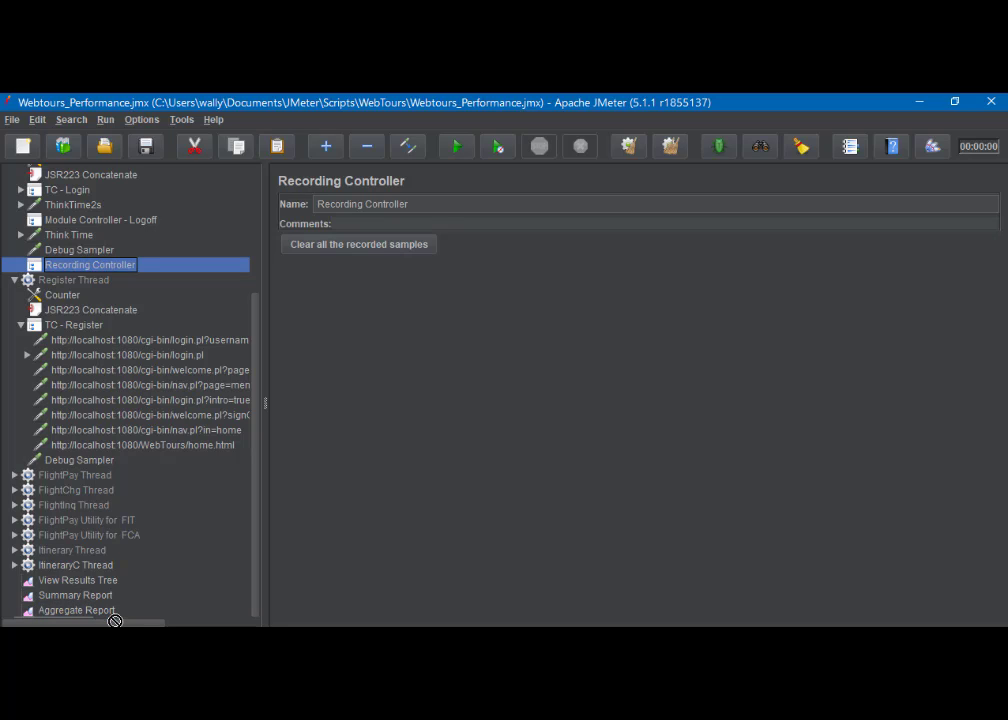
{"action": "left_click_drag", "start_coordinate": [115, 621], "coordinate": [120, 558]}
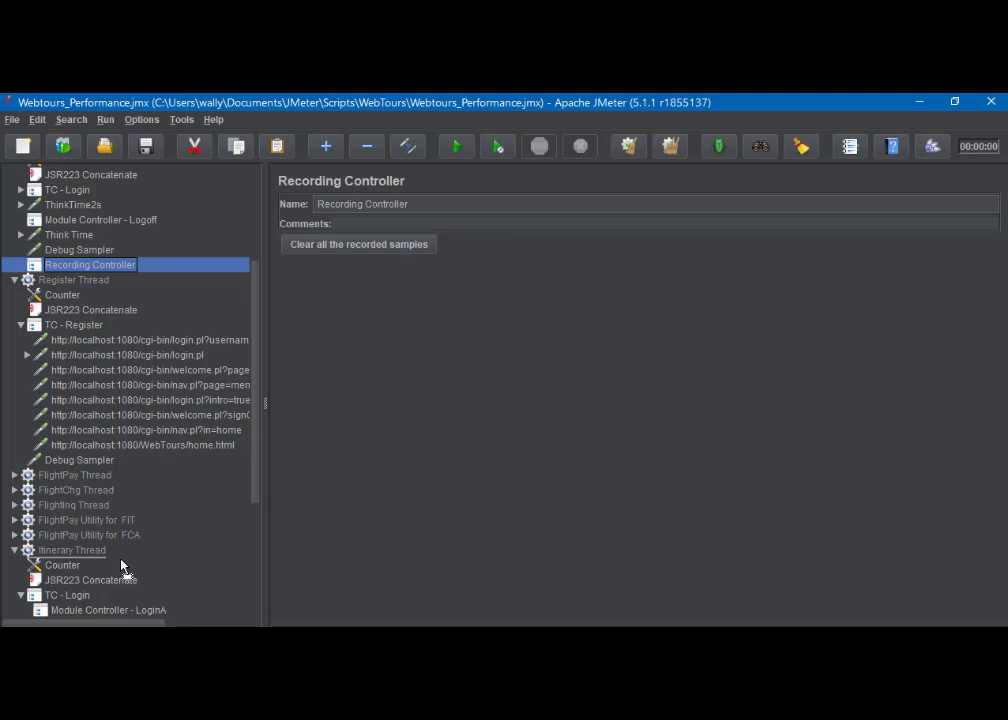
{"action": "scroll", "coordinate": [108, 605], "scroll_direction": "down", "scroll_amount": 1}
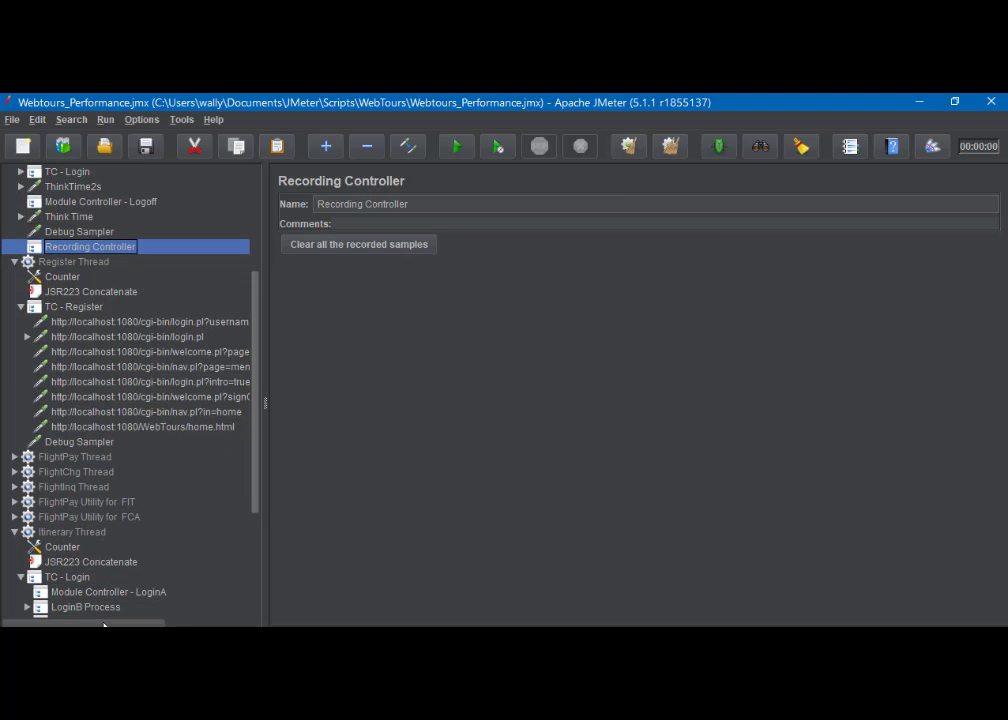
{"action": "left_click_drag", "start_coordinate": [94, 618], "coordinate": [93, 613]}
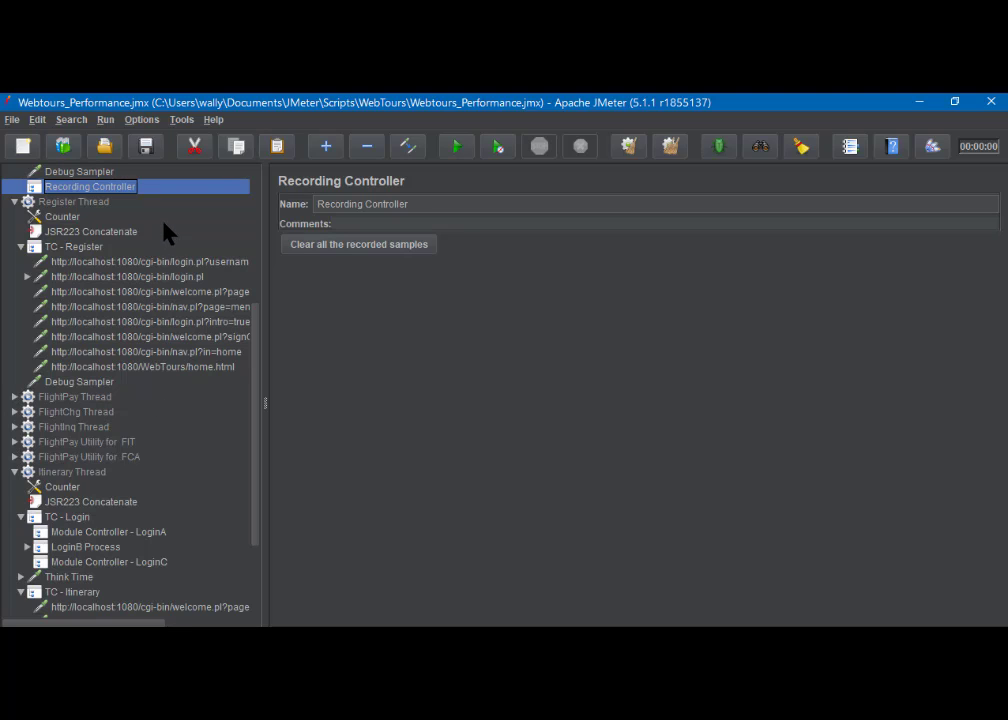
{"action": "scroll", "coordinate": [164, 224], "scroll_direction": "up", "scroll_amount": 2}
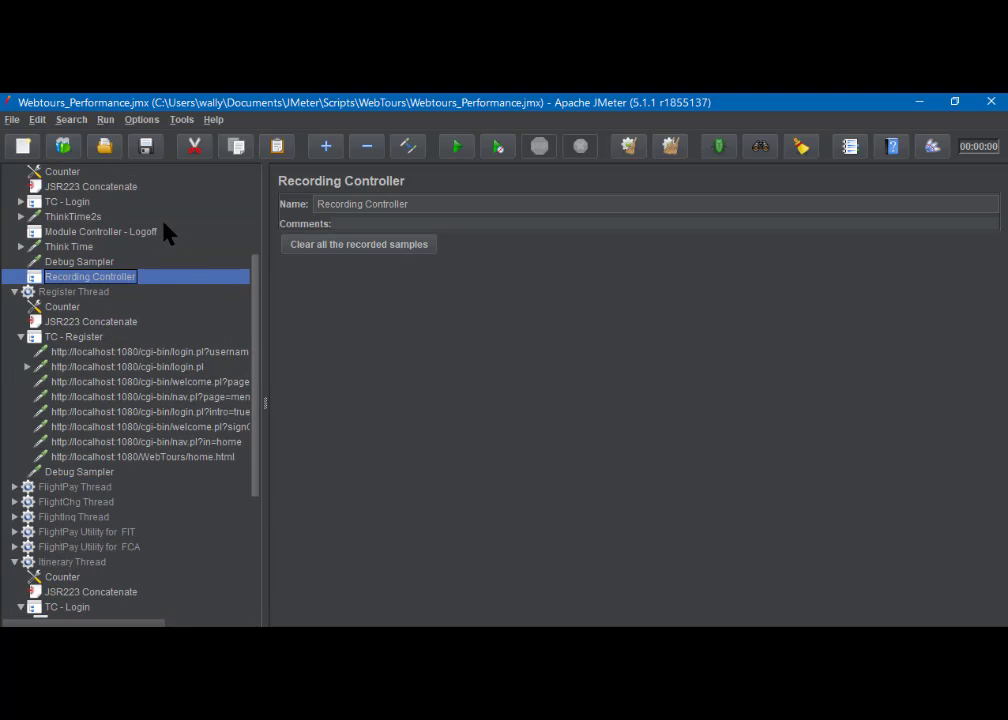
{"action": "scroll", "coordinate": [164, 230], "scroll_direction": "up", "scroll_amount": 3}
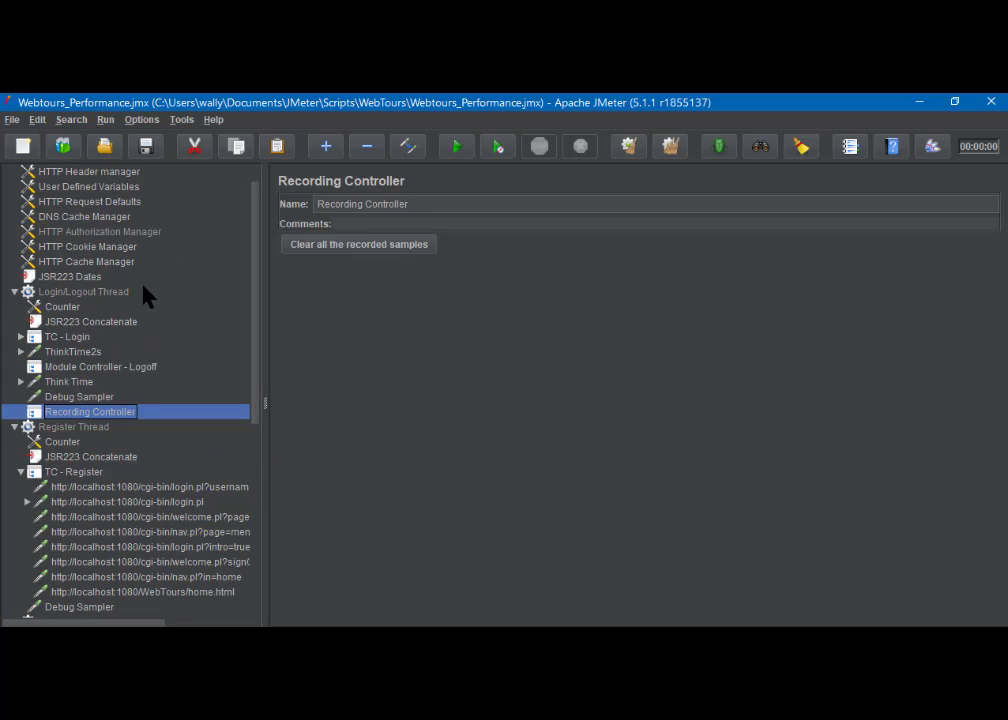
Step: Remove the Recording Controller from the Login/Logout Thread
{"action": "right_click", "coordinate": [127, 423]}
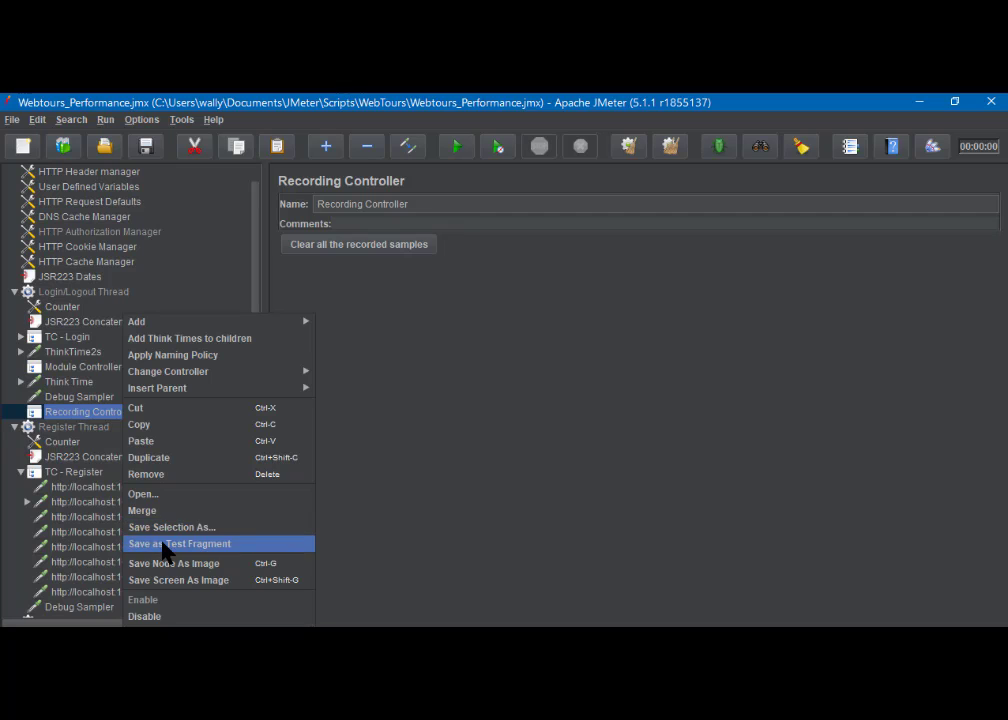
{"action": "left_click", "coordinate": [170, 476]}
{"action": "left_click", "coordinate": [483, 393]}
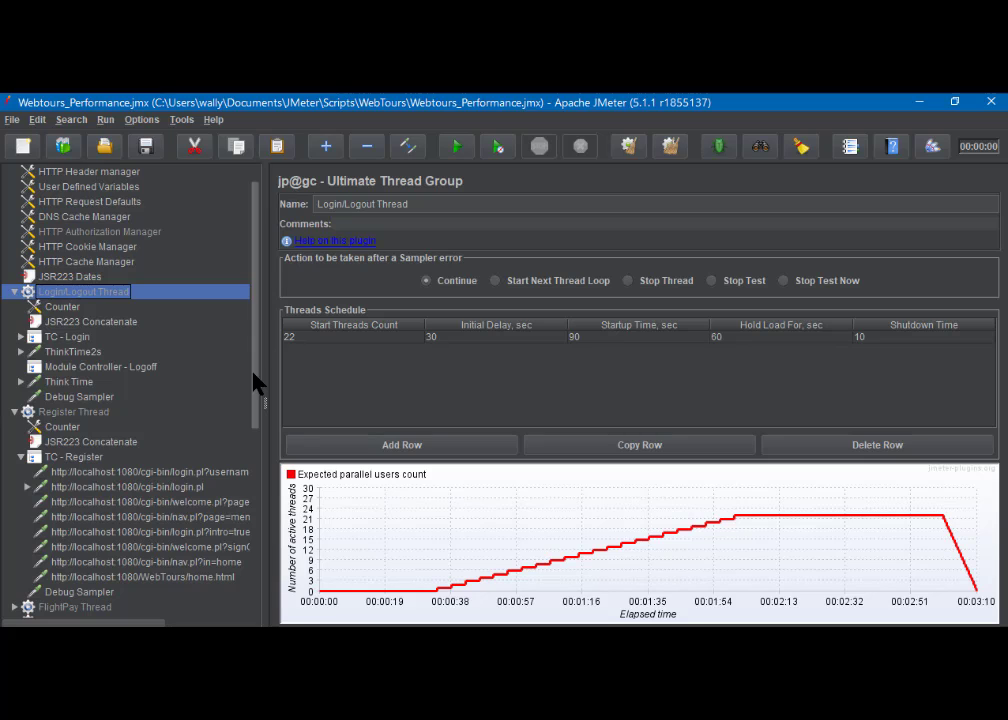
Step: Add a standard Thread Group to the Webtours_Performance test plan
{"action": "left_click_drag", "start_coordinate": [255, 383], "coordinate": [255, 340]}
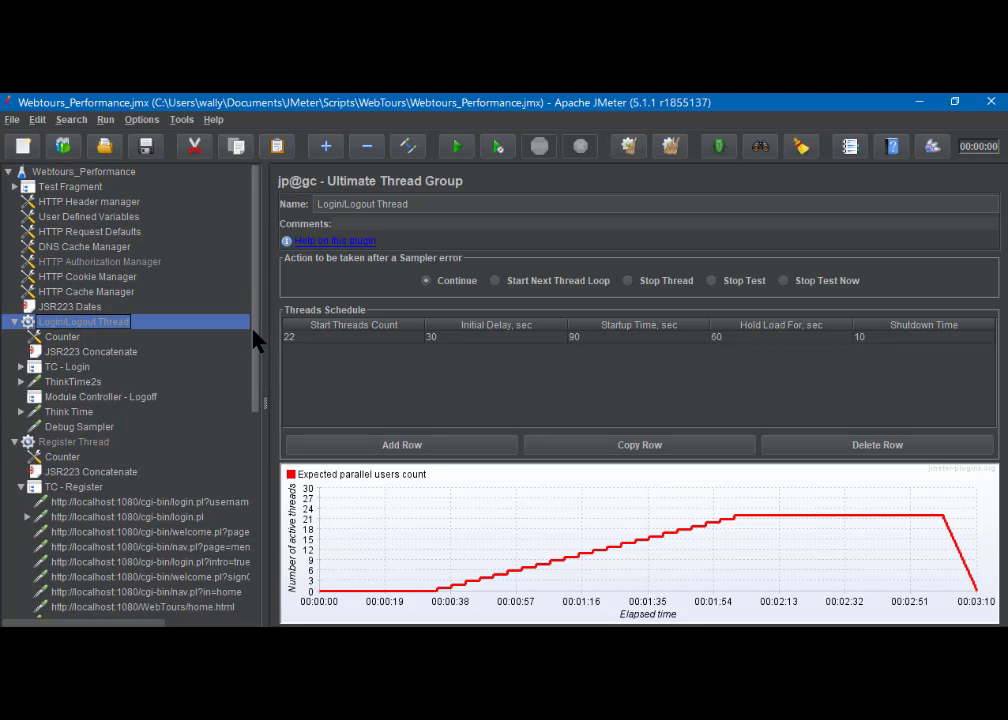
{"action": "left_click", "coordinate": [75, 175]}
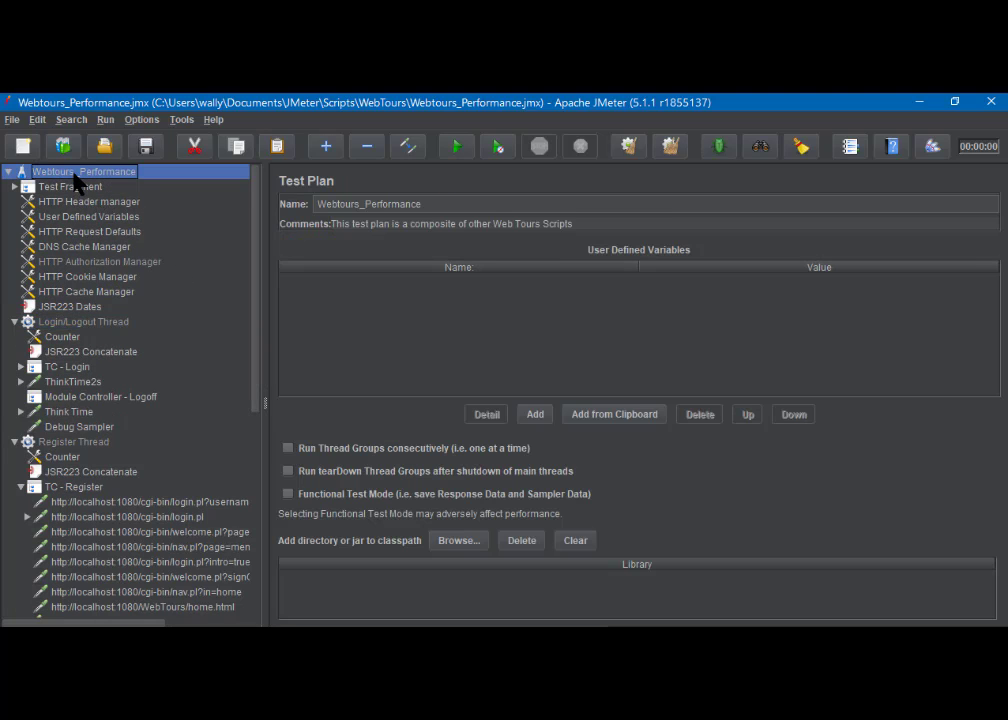
{"action": "right_click", "coordinate": [75, 175]}
{"action": "mouse_move", "coordinate": [112, 190]}
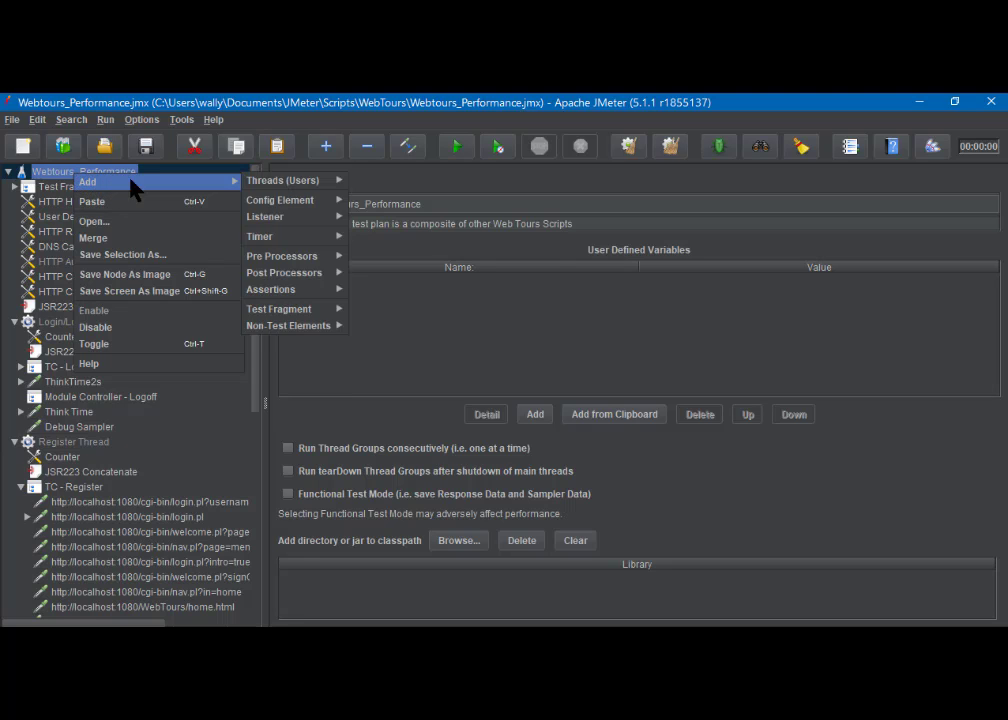
{"action": "mouse_move", "coordinate": [285, 182]}
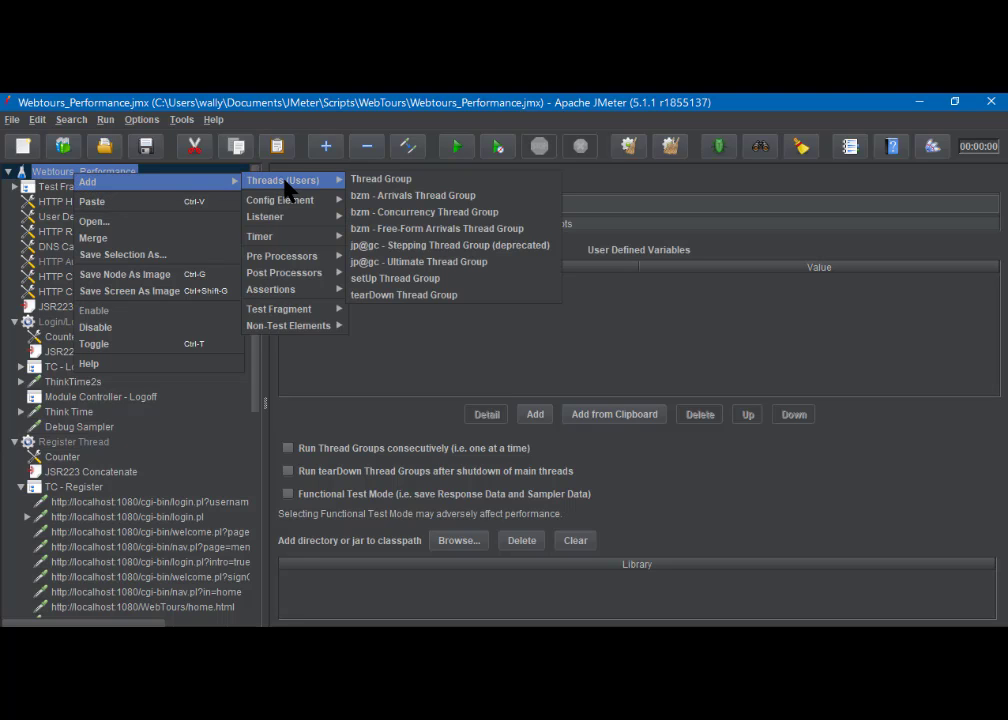
{"action": "left_click", "coordinate": [378, 181]}
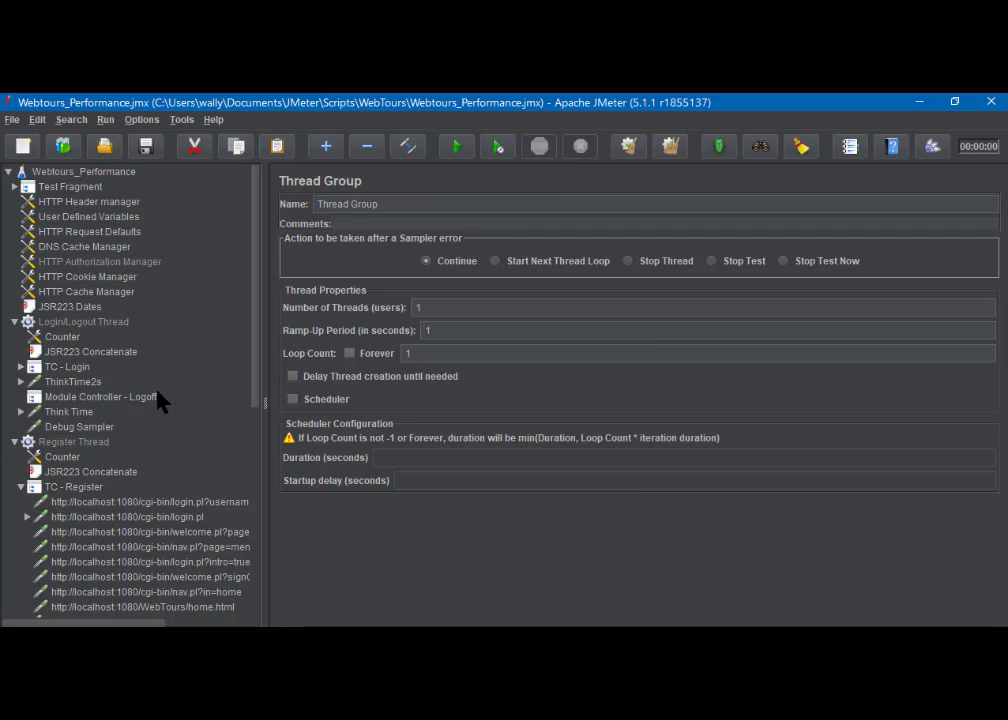
Step: Collapse the Itinerary, Register and Login/Logout threads and move the new Thread Group directly below the ItineraryC Thread
{"action": "scroll", "coordinate": [158, 393], "scroll_direction": "down", "scroll_amount": 8}
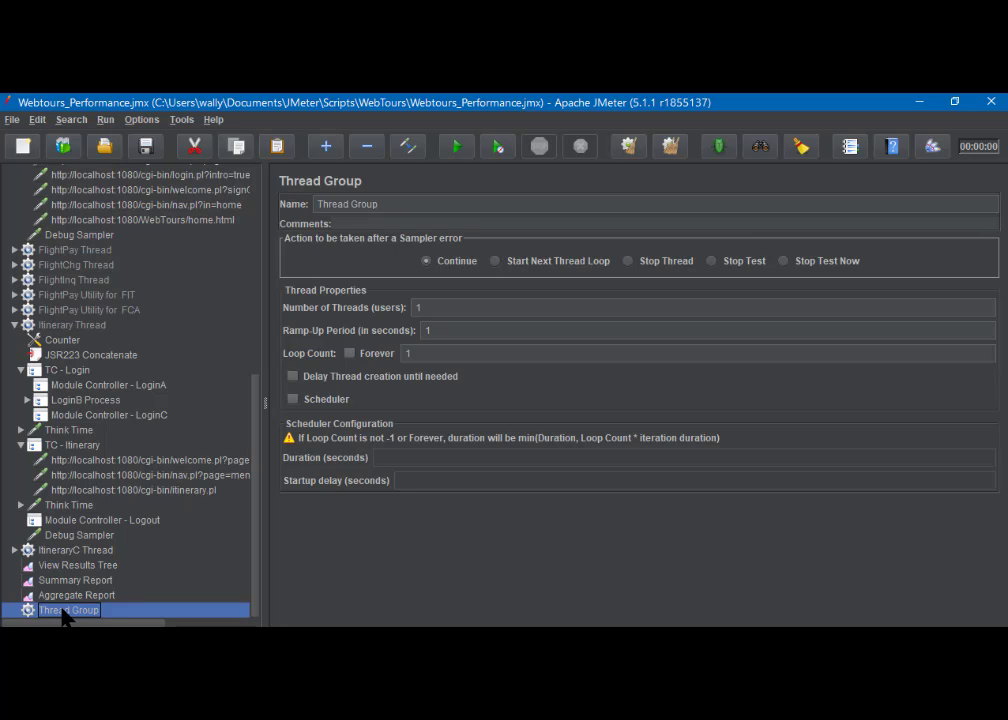
{"action": "left_click", "coordinate": [14, 326]}
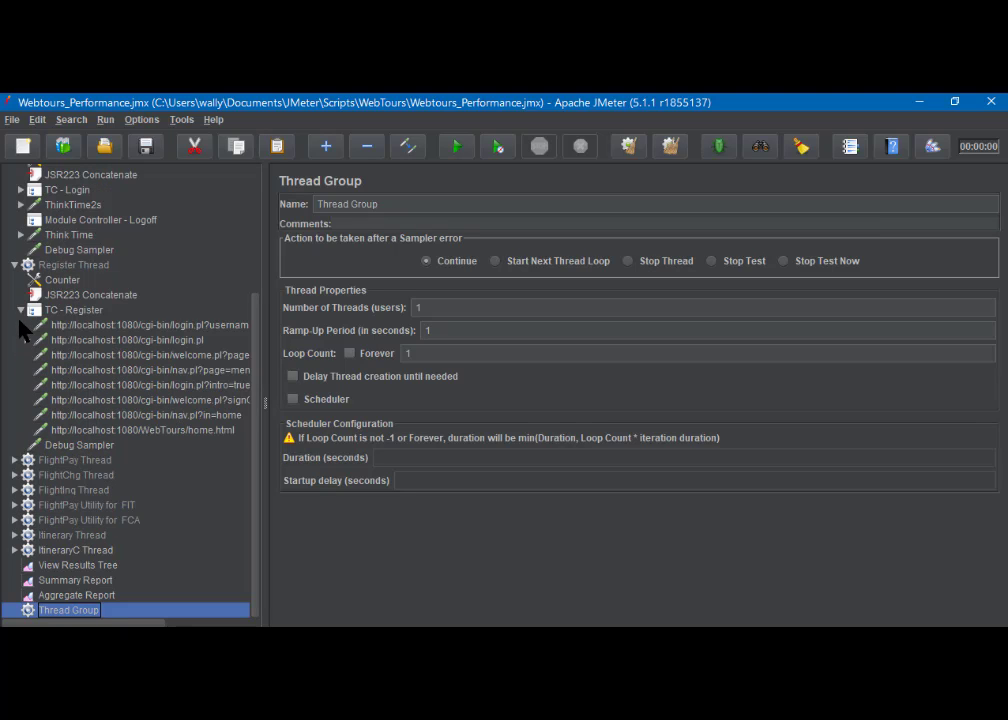
{"action": "left_click", "coordinate": [15, 266]}
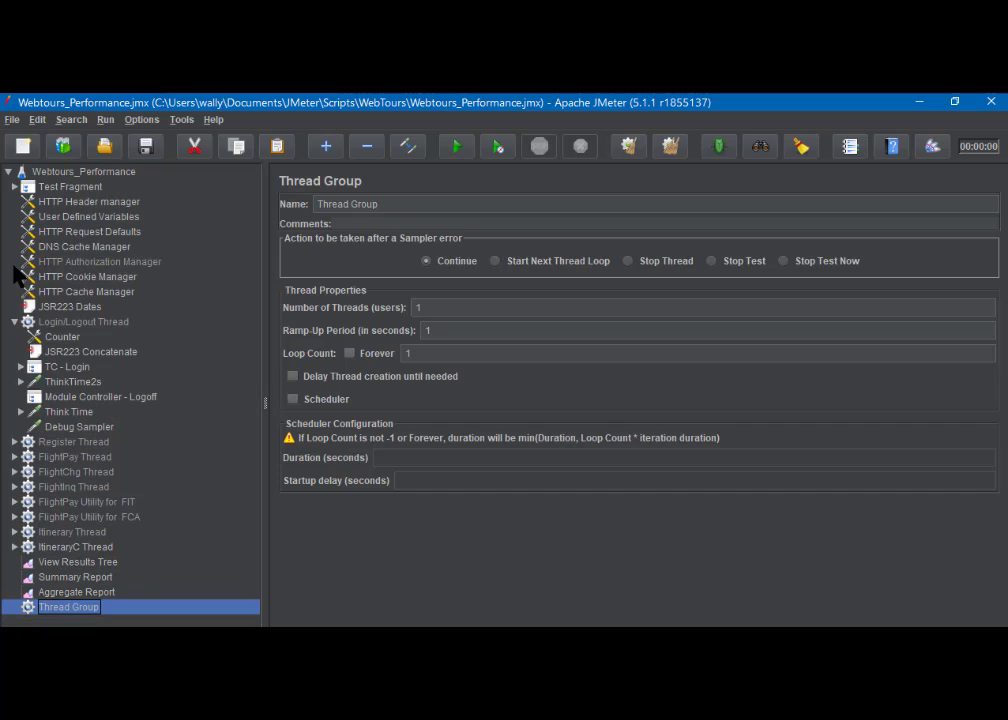
{"action": "left_click", "coordinate": [14, 321]}
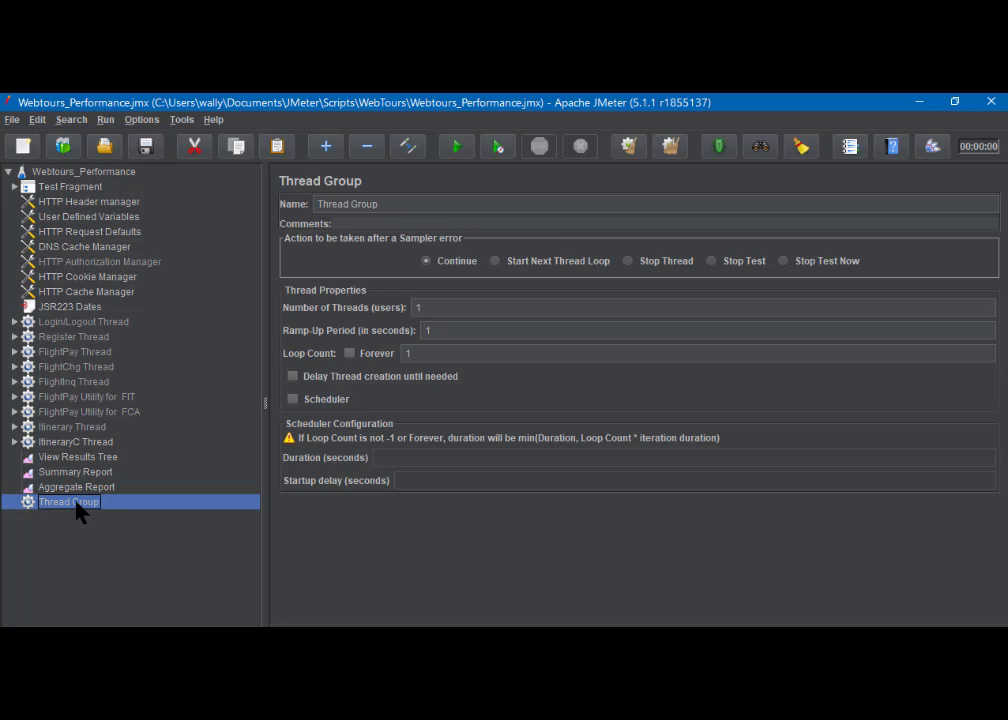
{"action": "left_click_drag", "start_coordinate": [80, 510], "coordinate": [71, 458]}
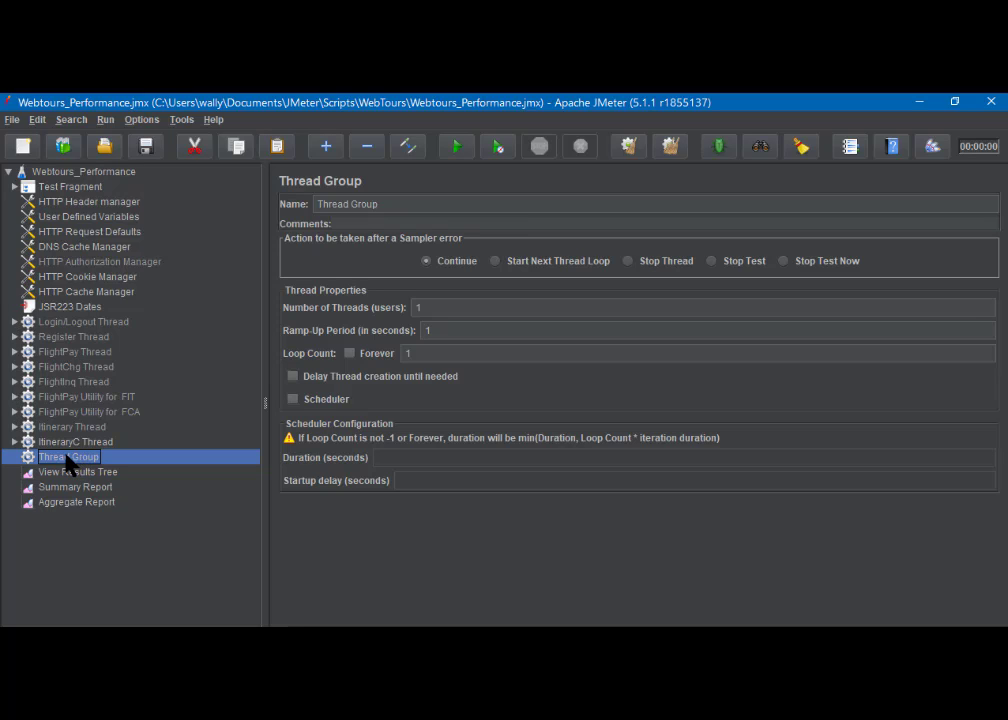
Step: Add a Recording Controller to the new Thread Group and select the Webtours_Performance test plan
{"action": "right_click", "coordinate": [69, 464]}
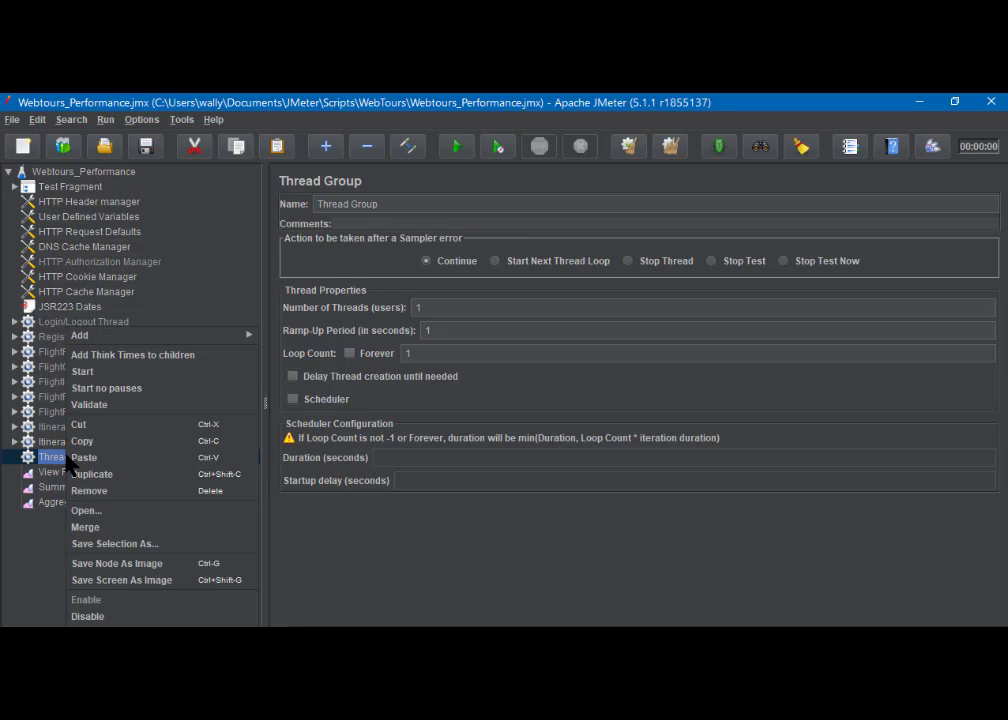
{"action": "mouse_move", "coordinate": [130, 340]}
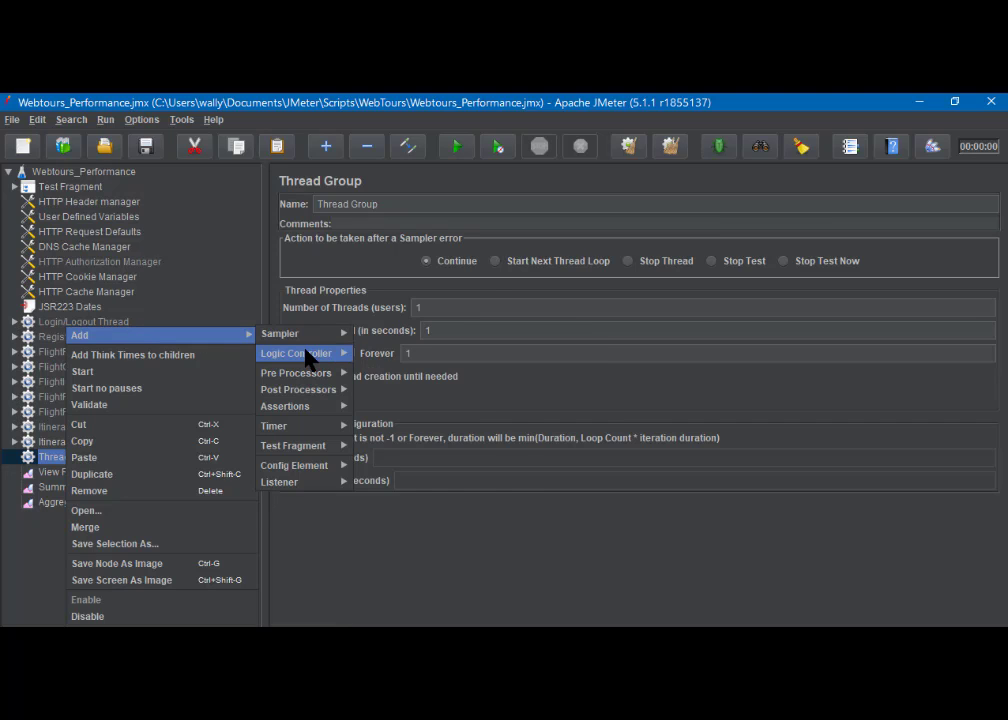
{"action": "mouse_move", "coordinate": [306, 357]}
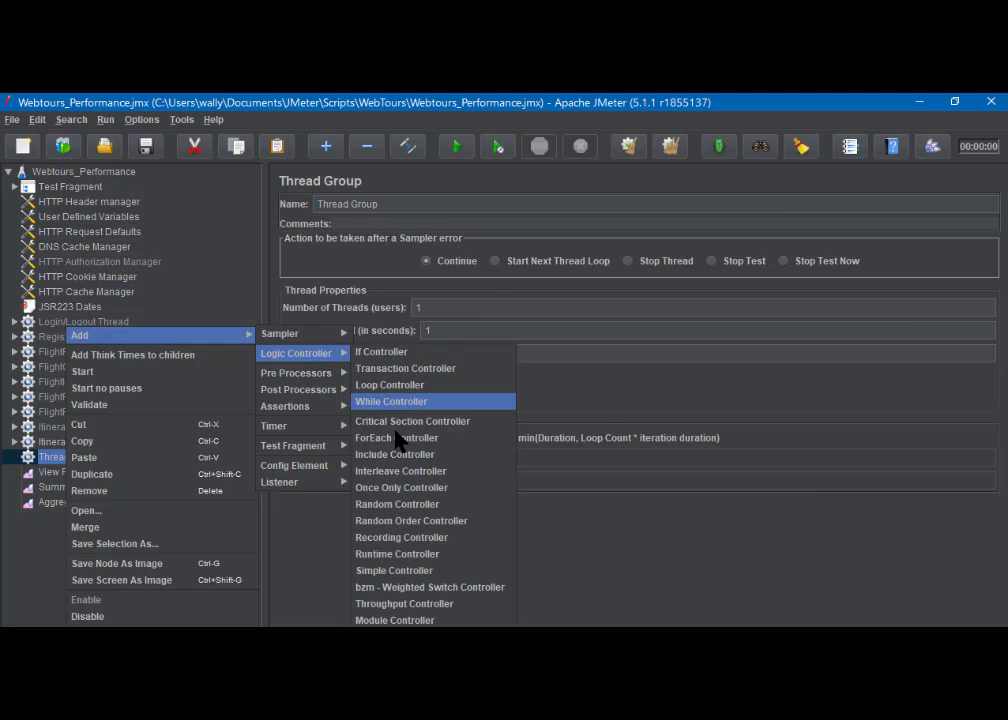
{"action": "left_click", "coordinate": [388, 546]}
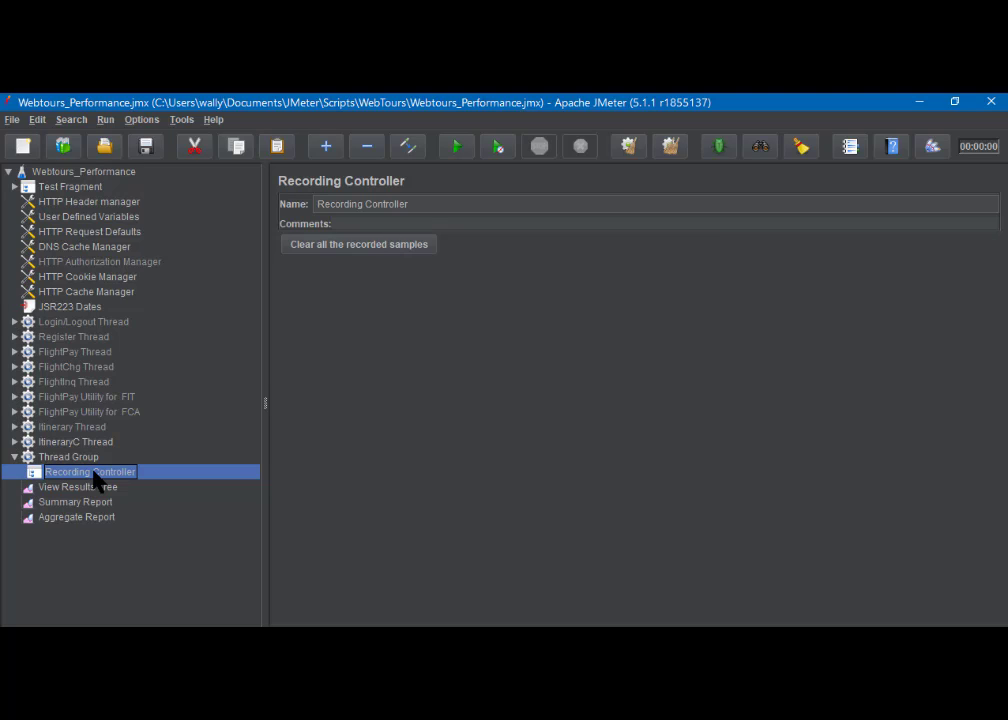
{"action": "left_click", "coordinate": [95, 176]}
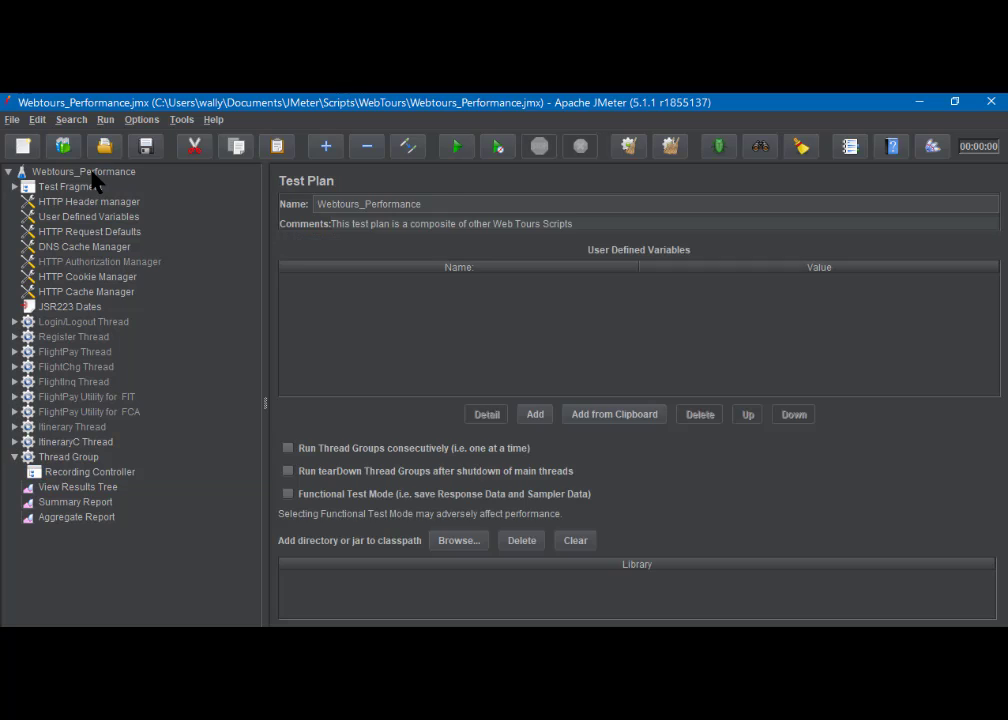
Step: Add an HTTP(S) Test Script Recorder to the Webtours_Performance test plan
{"action": "right_click", "coordinate": [95, 176]}
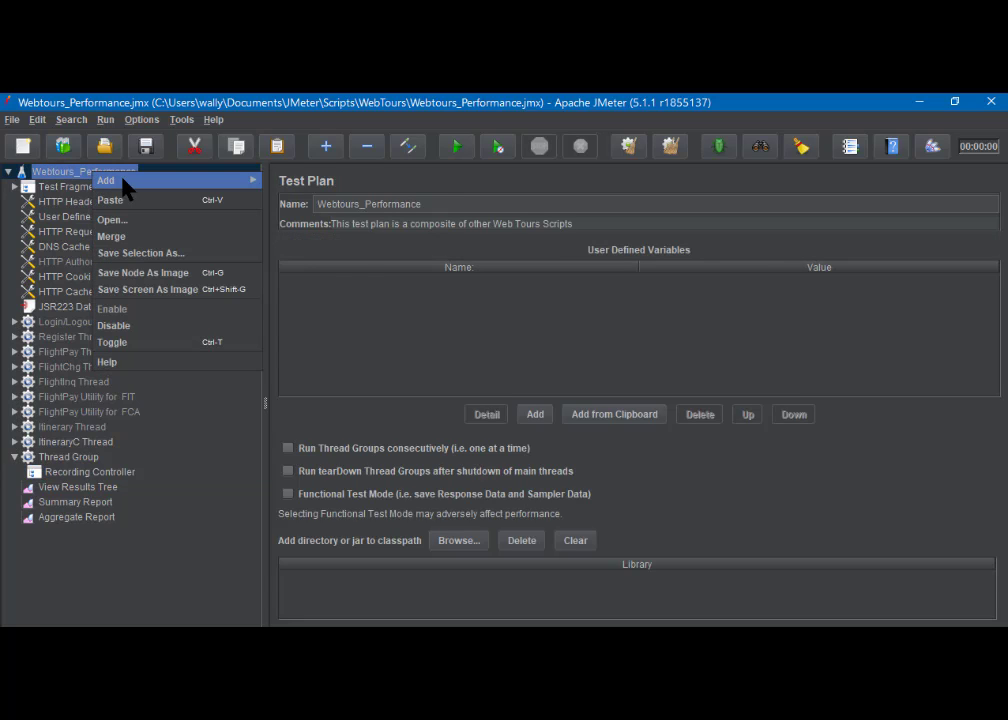
{"action": "mouse_move", "coordinate": [240, 182]}
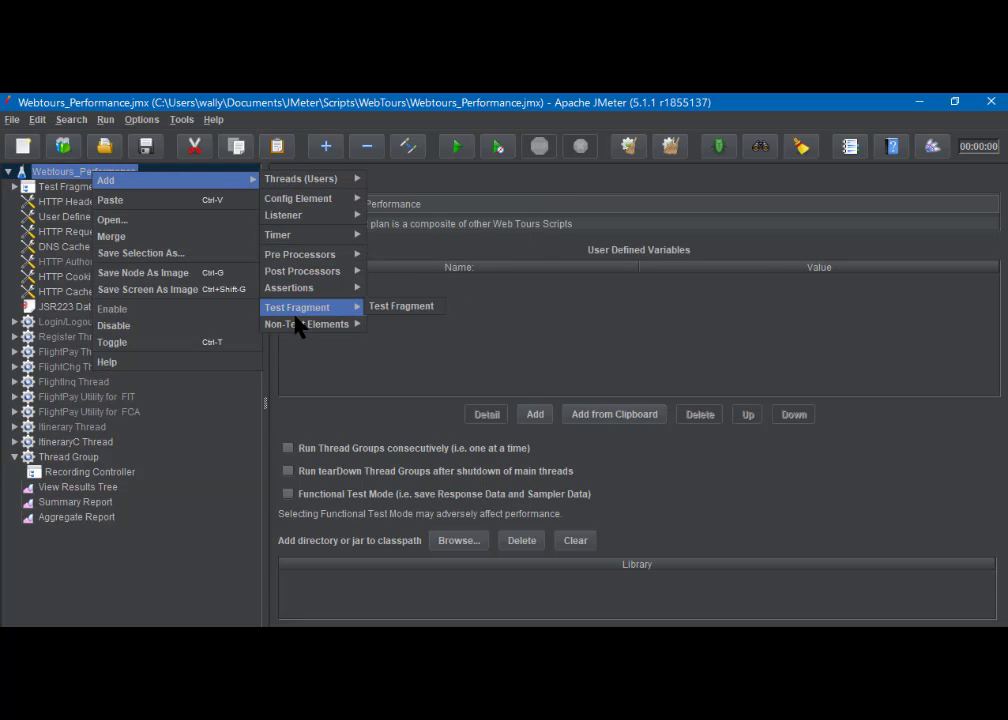
{"action": "mouse_move", "coordinate": [297, 326]}
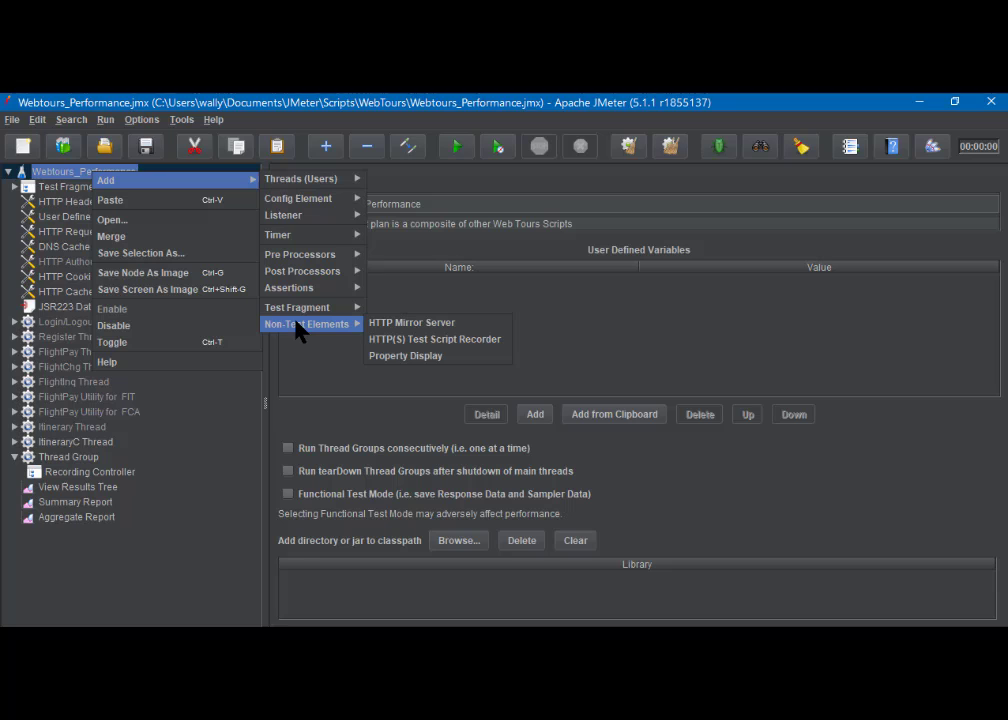
{"action": "left_click", "coordinate": [404, 340]}
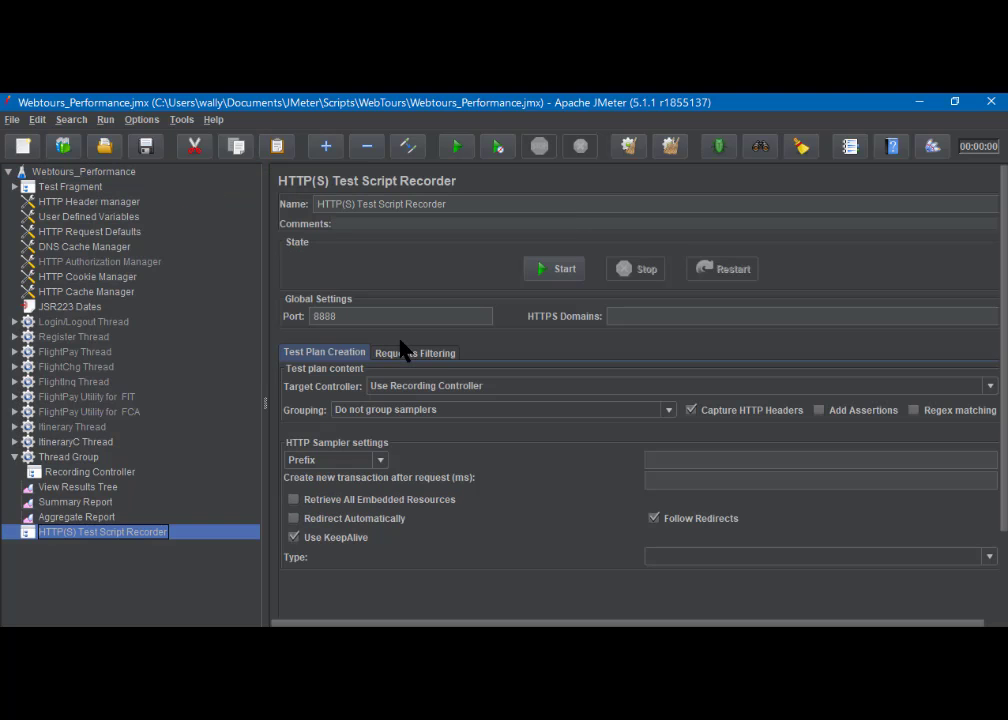
Step: Add a View Results Tree listener under the HTTP(S) Test Script Recorder
{"action": "right_click", "coordinate": [87, 537]}
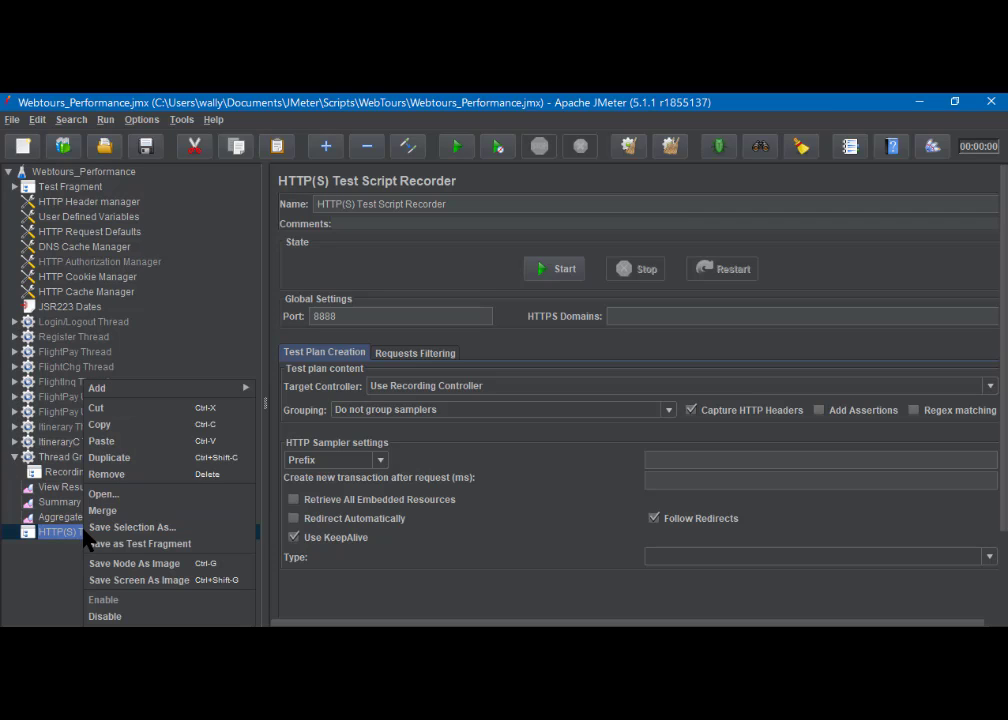
{"action": "mouse_move", "coordinate": [106, 392]}
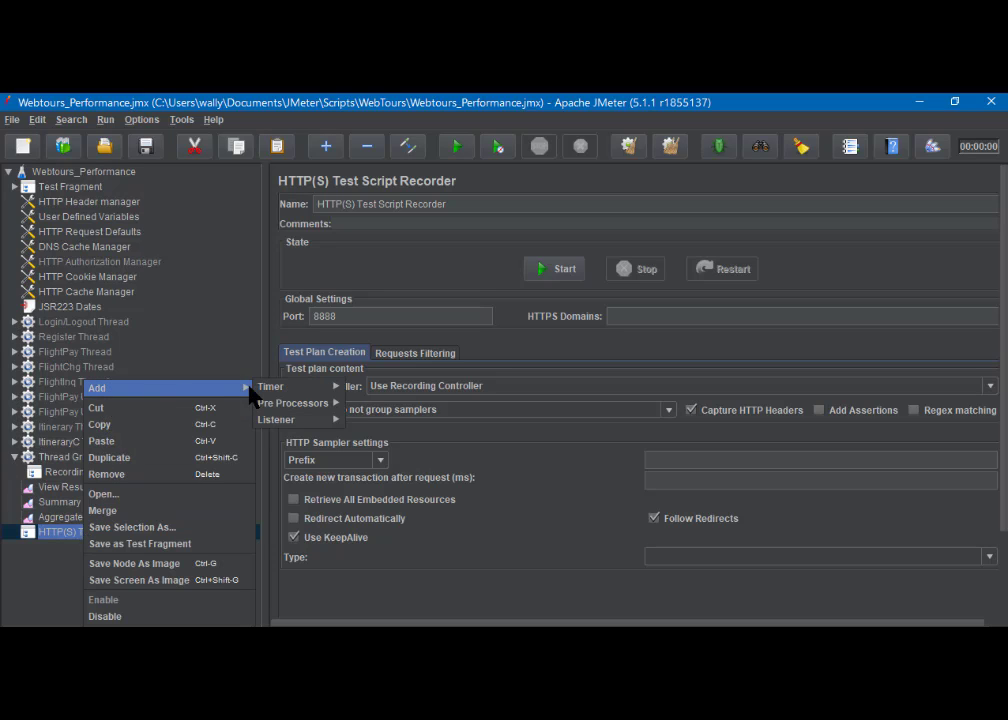
{"action": "mouse_move", "coordinate": [310, 420]}
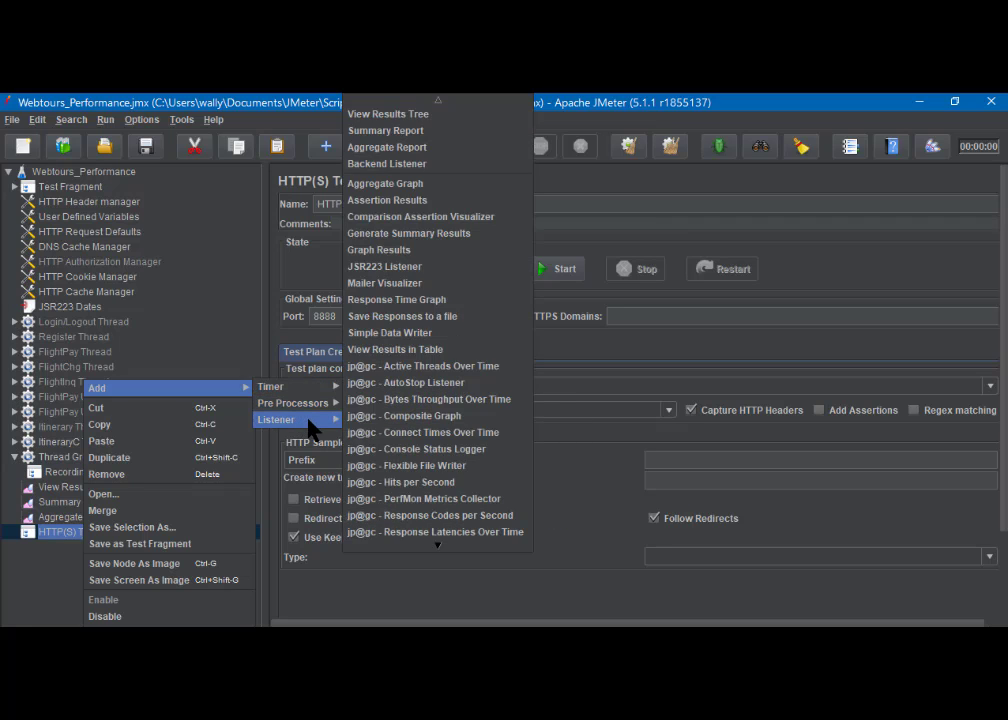
{"action": "left_click", "coordinate": [397, 116]}
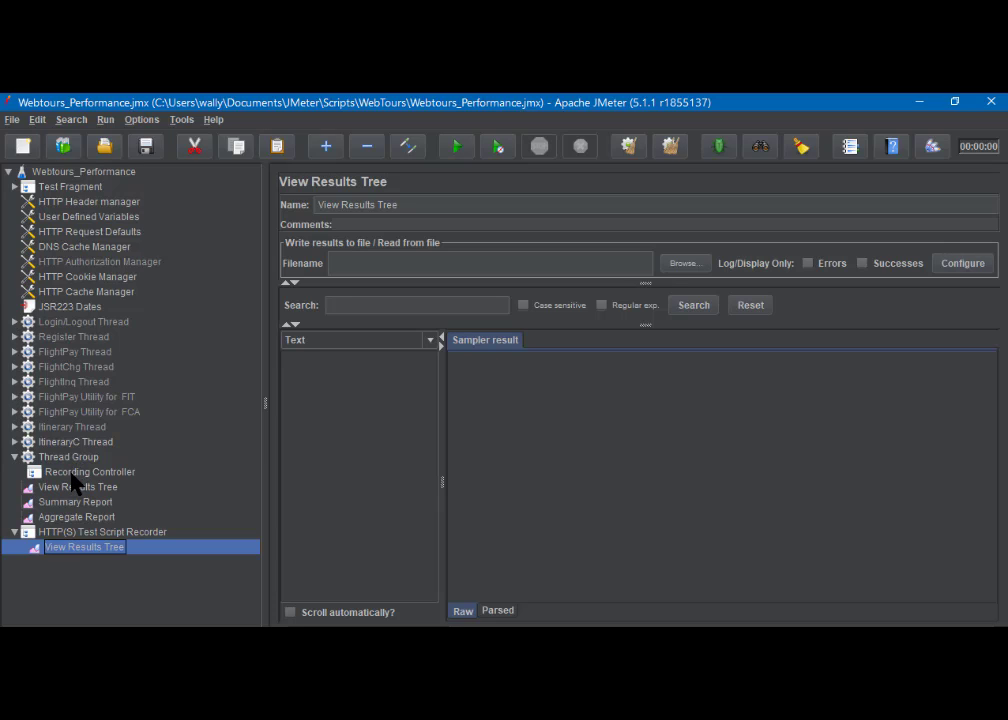
Step: Set the HTTP(S) Test Script Recorder's target controller to Webtours_Performance > Thread Group > Recording Controller
{"action": "left_click", "coordinate": [125, 533]}
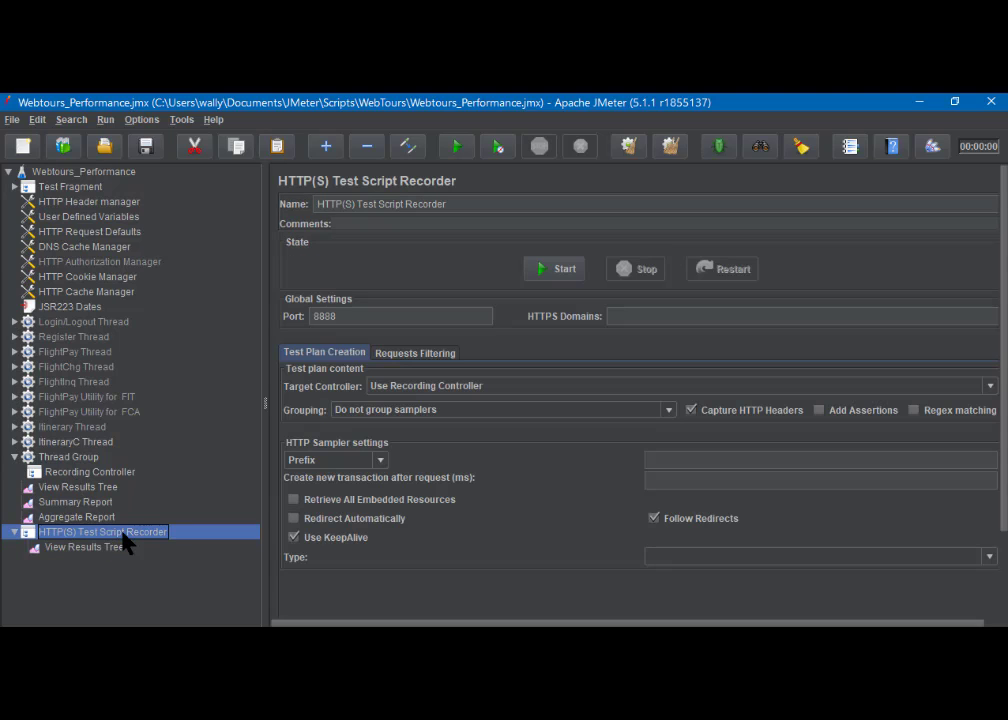
{"action": "left_click", "coordinate": [499, 387]}
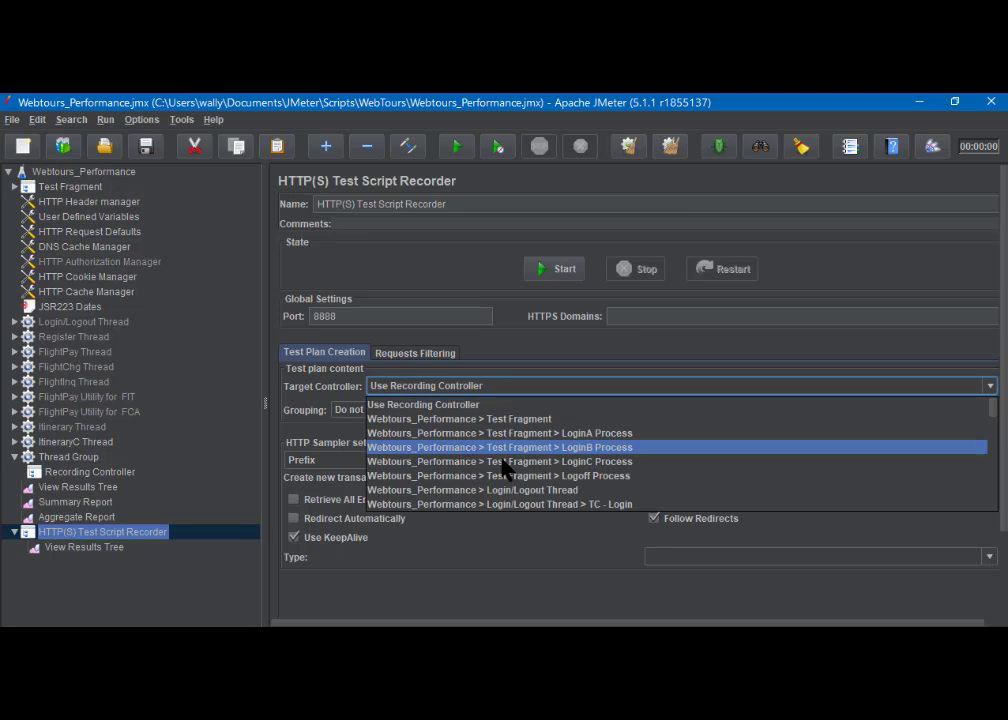
{"action": "scroll", "coordinate": [505, 470], "scroll_direction": "down", "scroll_amount": 3}
{"action": "scroll", "coordinate": [505, 470], "scroll_direction": "down", "scroll_amount": 3}
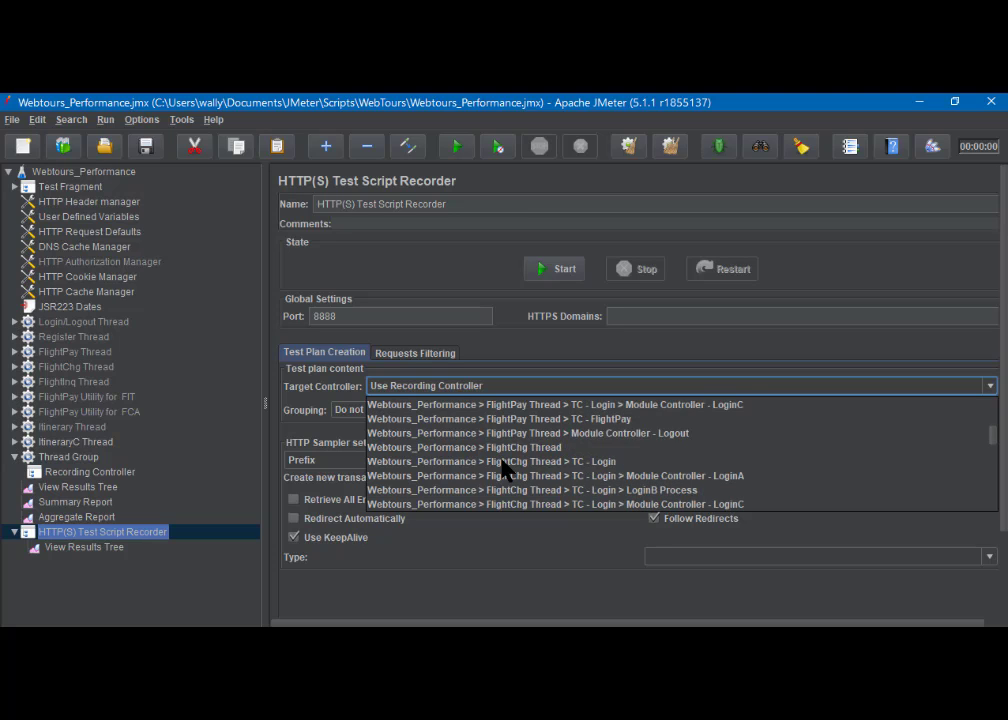
{"action": "scroll", "coordinate": [505, 470], "scroll_direction": "down", "scroll_amount": 5}
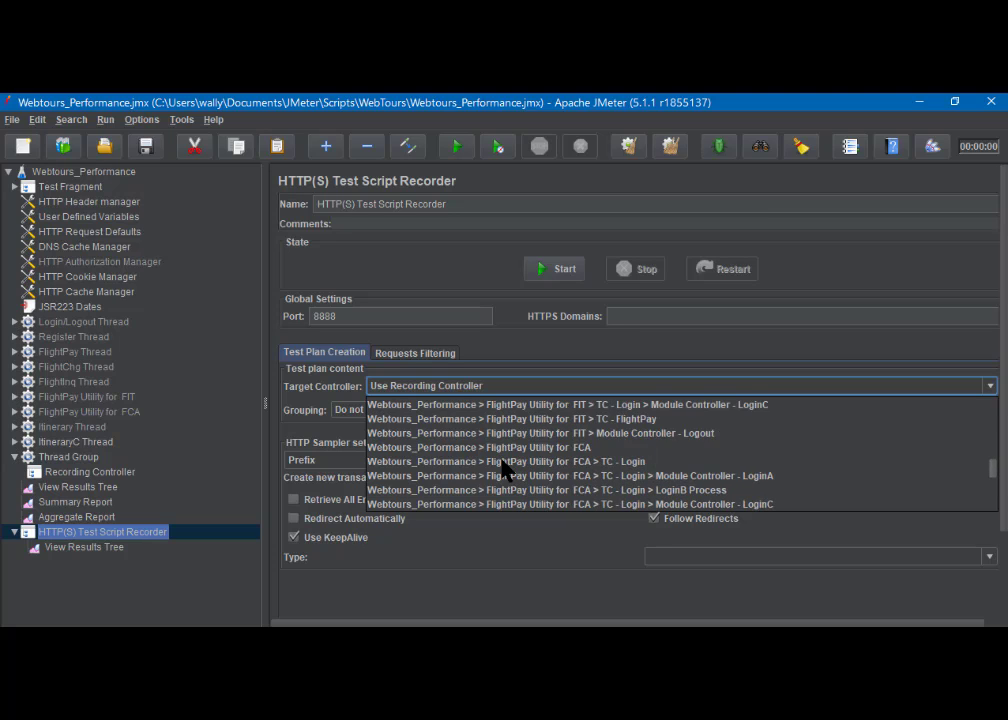
{"action": "scroll", "coordinate": [505, 470], "scroll_direction": "down", "scroll_amount": 4}
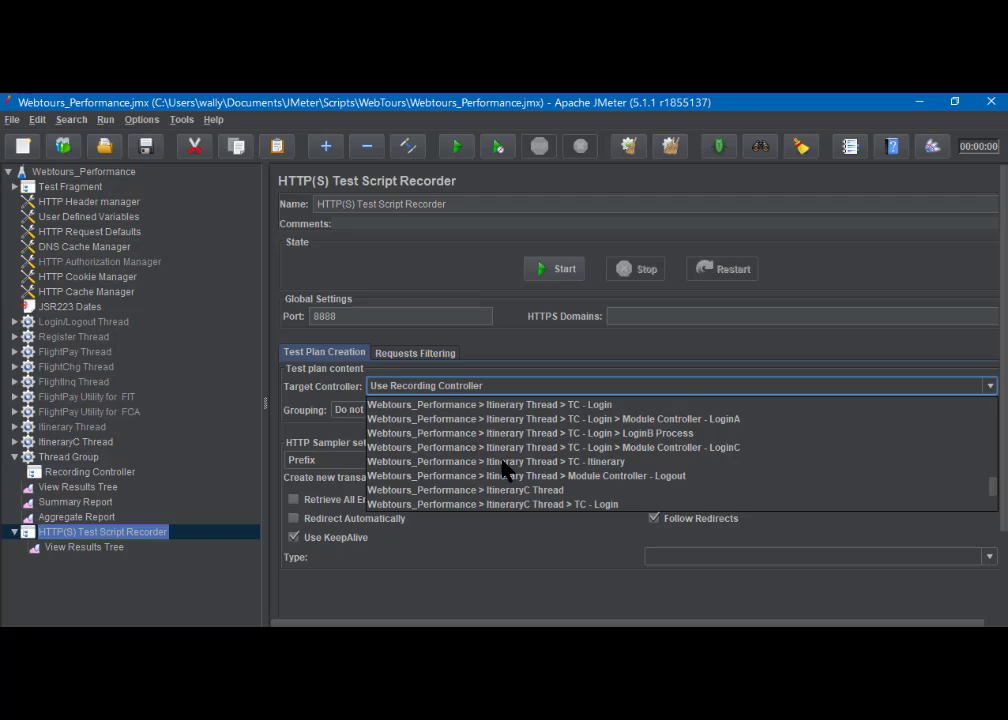
{"action": "scroll", "coordinate": [505, 470], "scroll_direction": "down", "scroll_amount": 4}
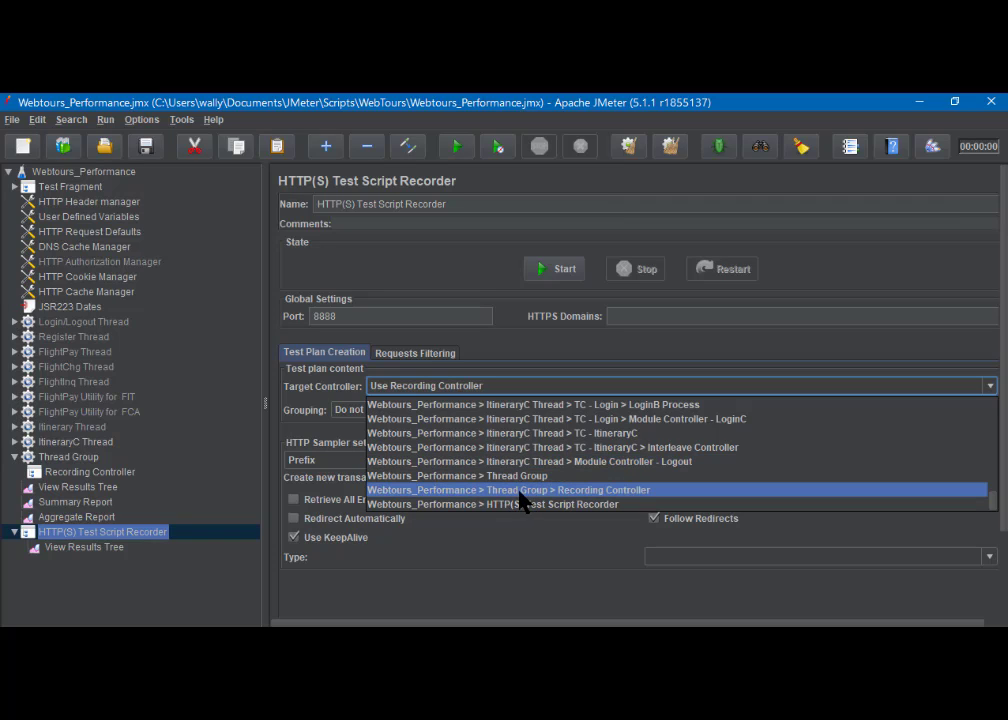
{"action": "left_click", "coordinate": [593, 491]}
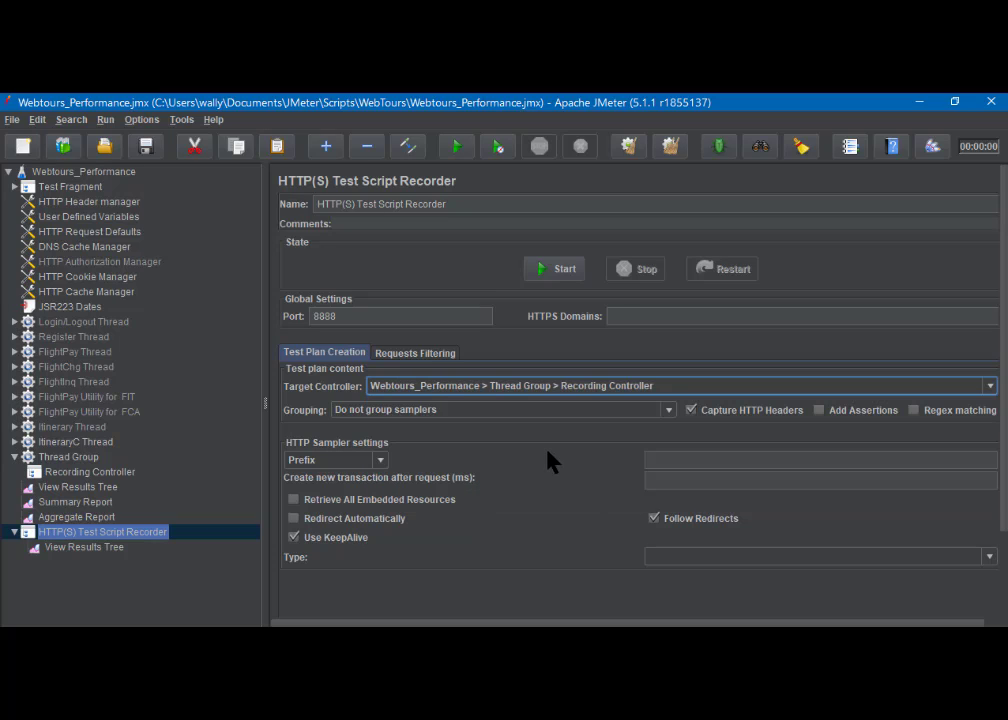
{"action": "left_click", "coordinate": [72, 474]}
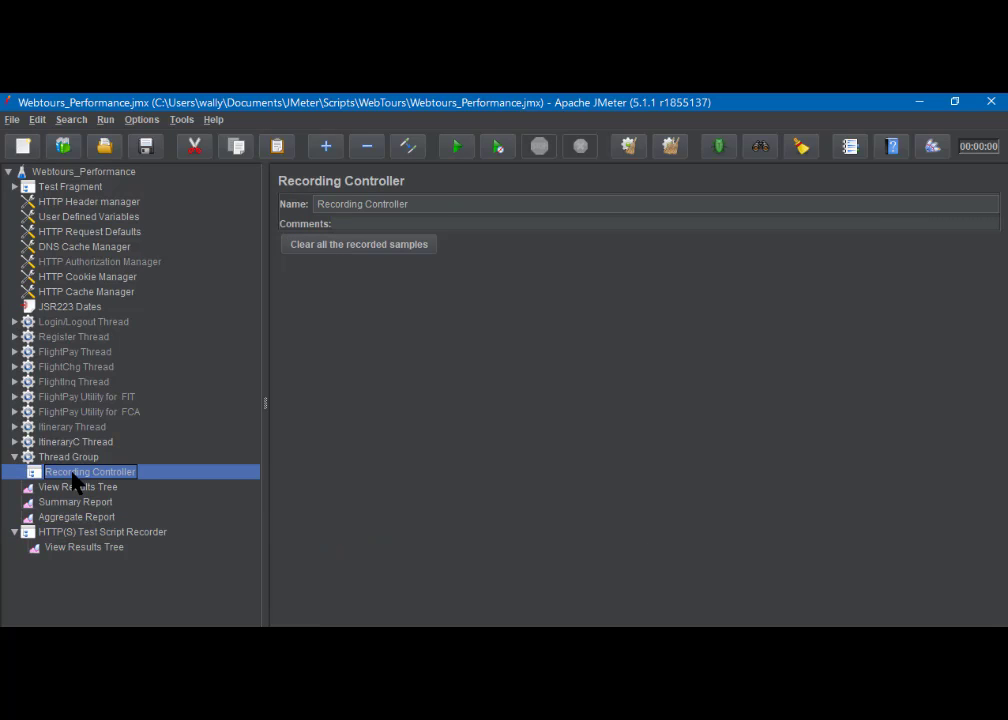
{"action": "right_click", "coordinate": [73, 481]}
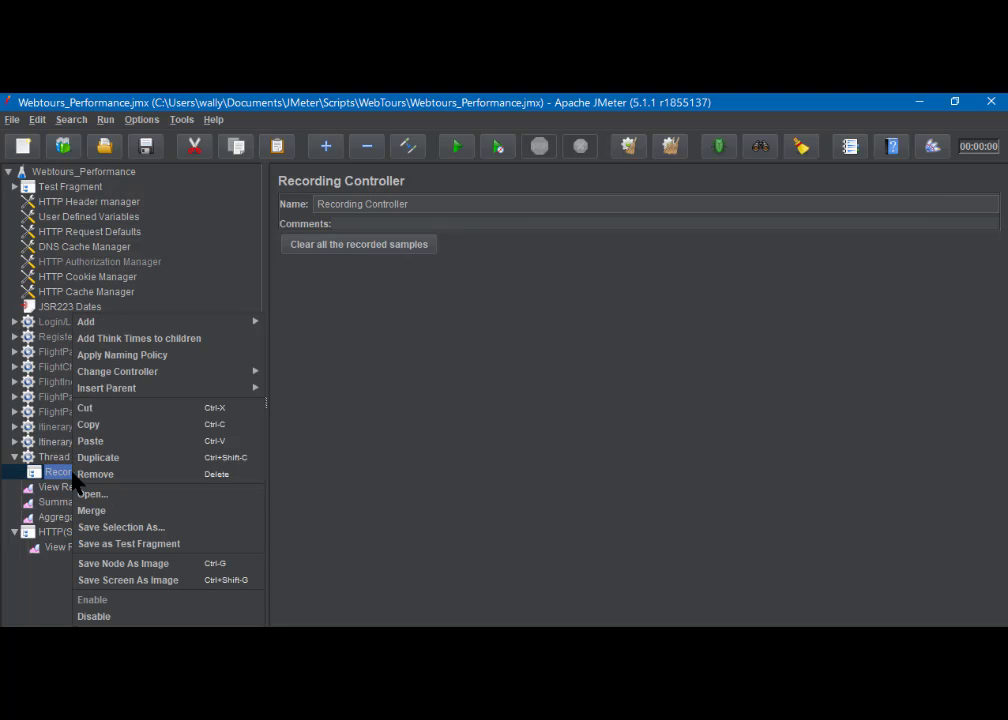
{"action": "mouse_move", "coordinate": [118, 378]}
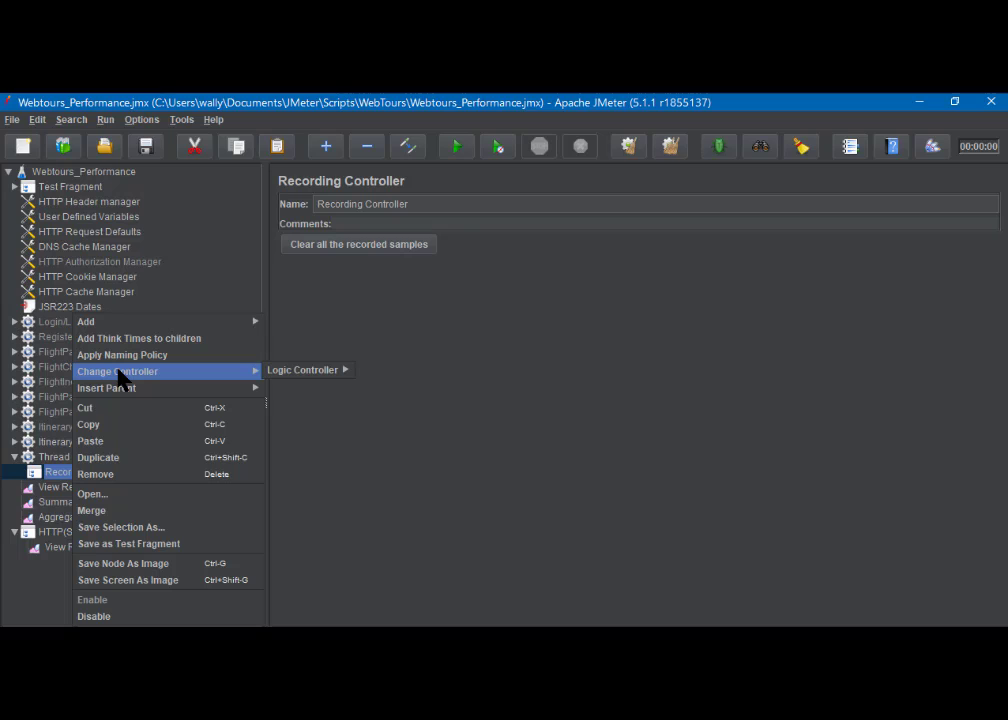
{"action": "left_click", "coordinate": [55, 460]}
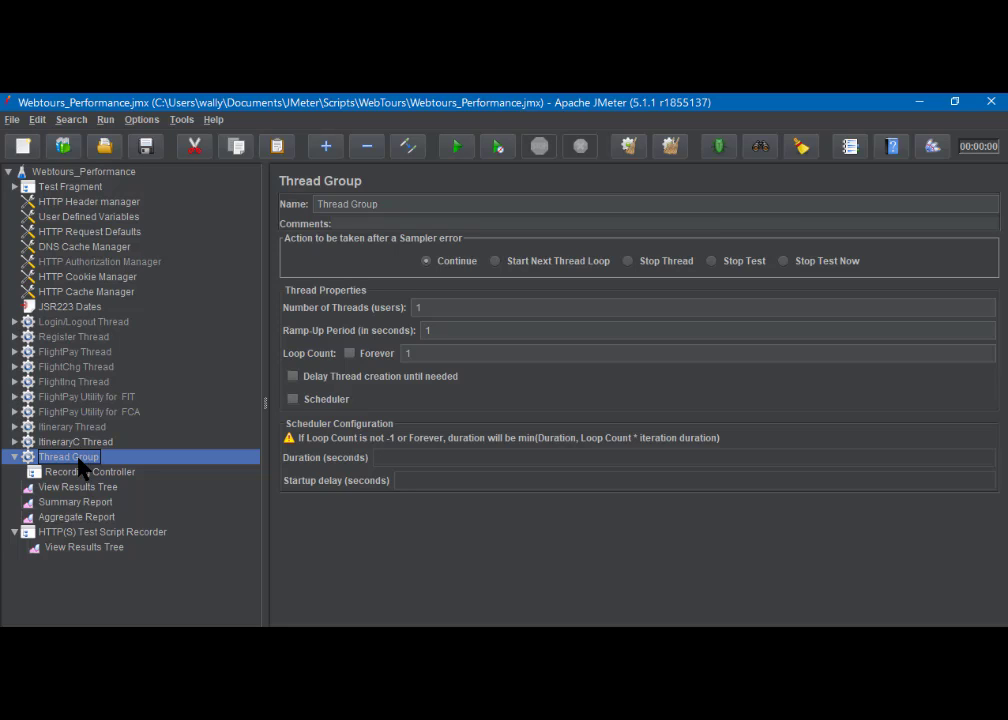
{"action": "left_click", "coordinate": [75, 534]}
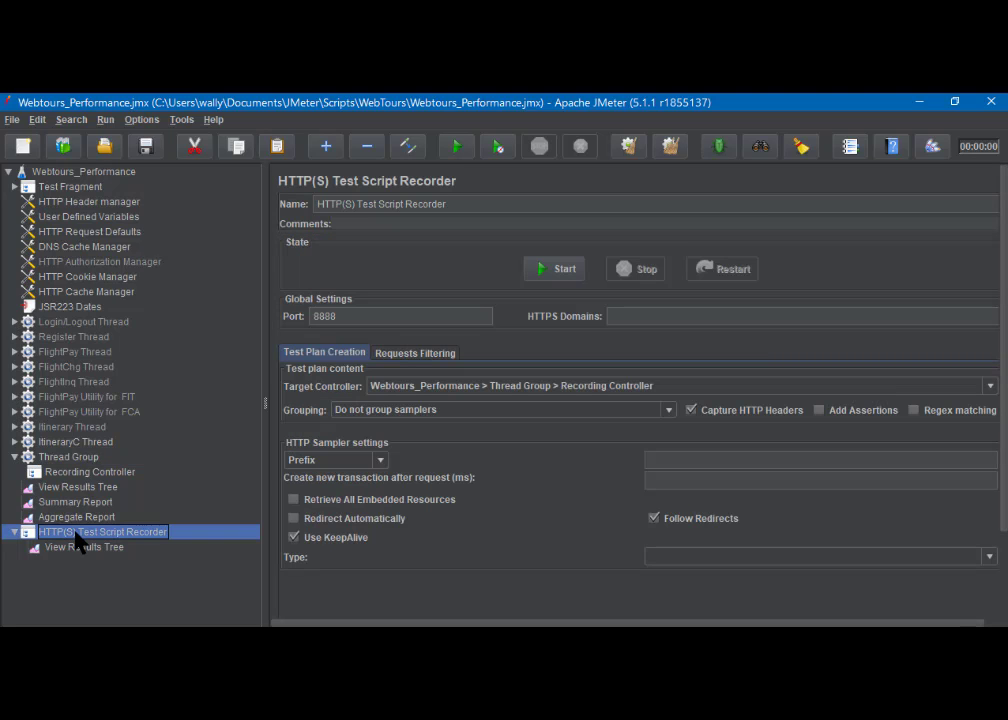
{"action": "right_click", "coordinate": [82, 541]}
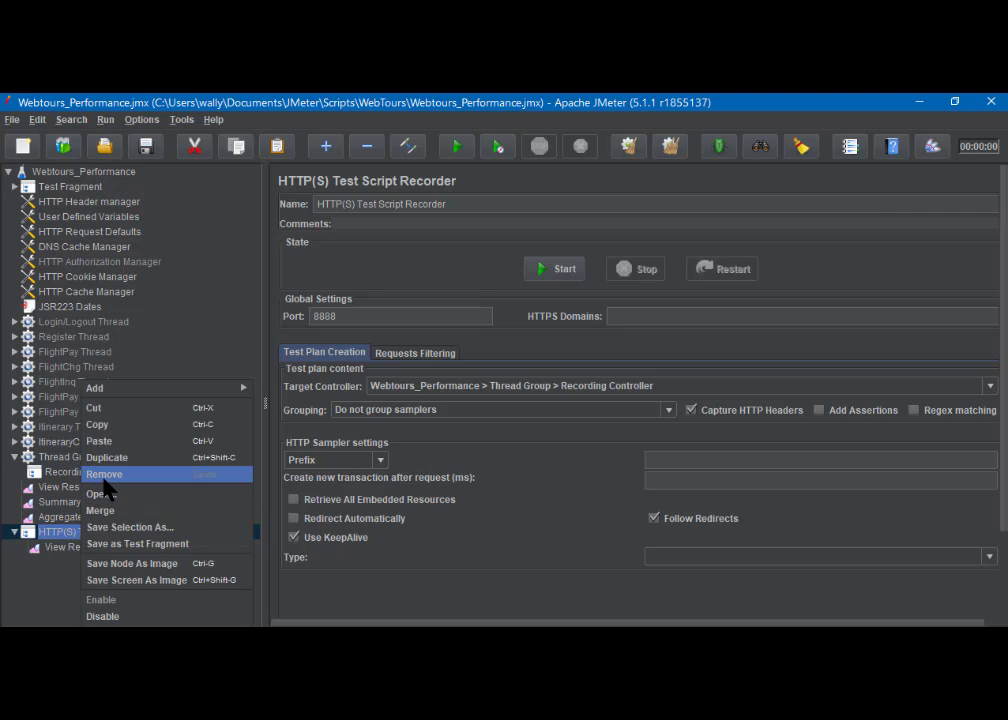
{"action": "left_click", "coordinate": [58, 587]}
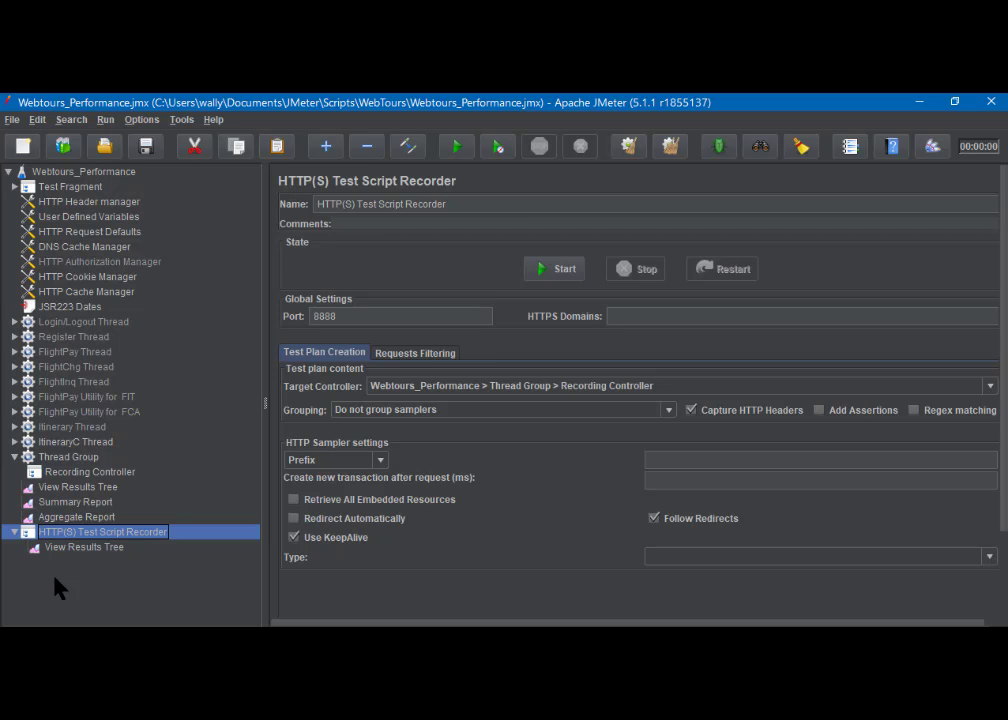